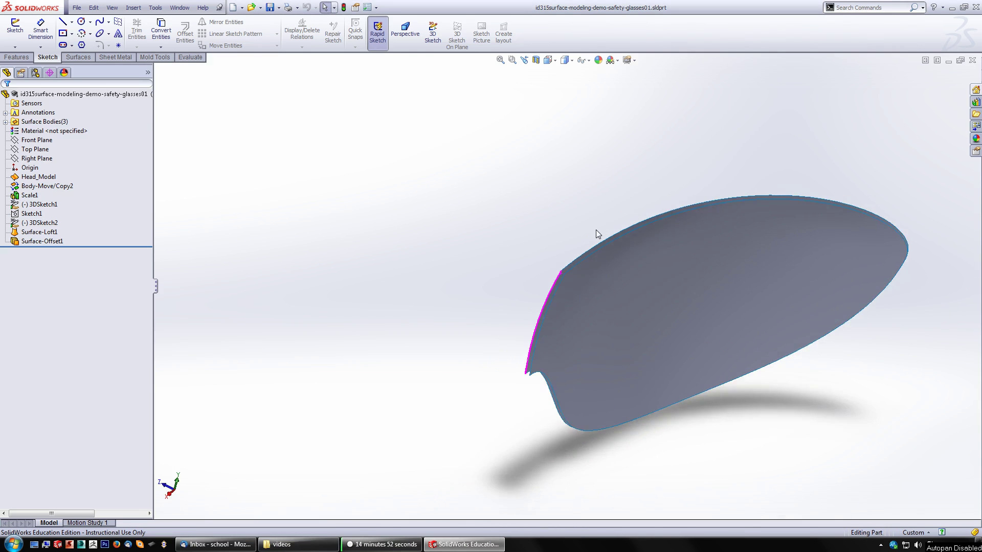
Look over the lens surface and start a new 3D sketch
{"action": "scroll", "coordinate": [597, 233], "scroll_direction": "down", "scroll_amount": 5}
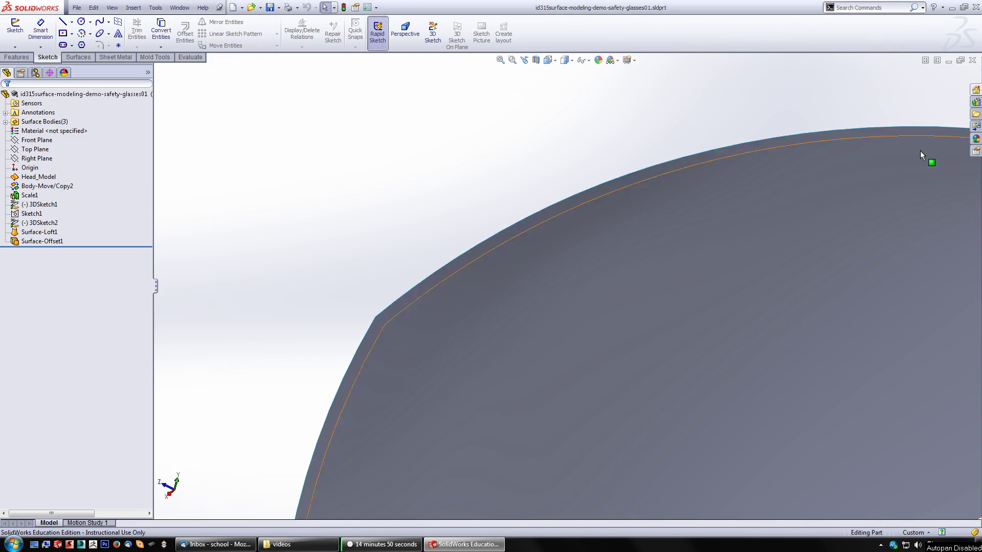
{"action": "scroll", "coordinate": [802, 244], "scroll_direction": "up", "scroll_amount": 5}
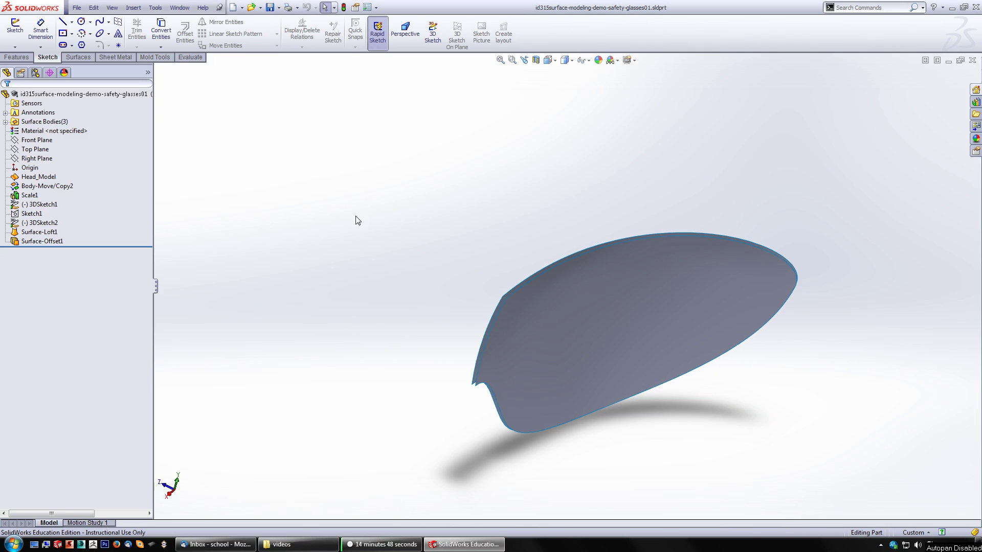
{"action": "middle_click_drag", "start_coordinate": [358, 221], "coordinate": [336, 192]}
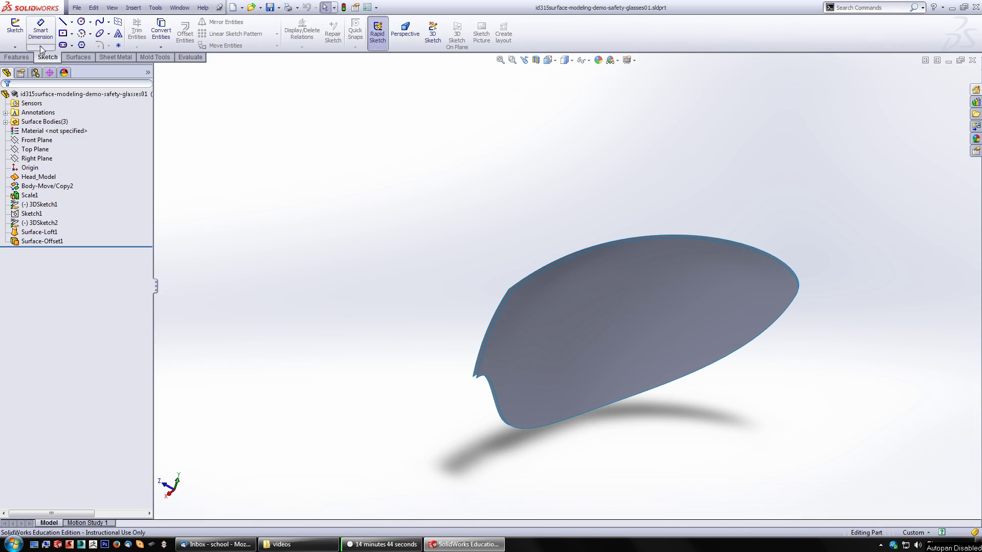
{"action": "left_click", "coordinate": [15, 47]}
{"action": "left_click", "coordinate": [23, 64]}
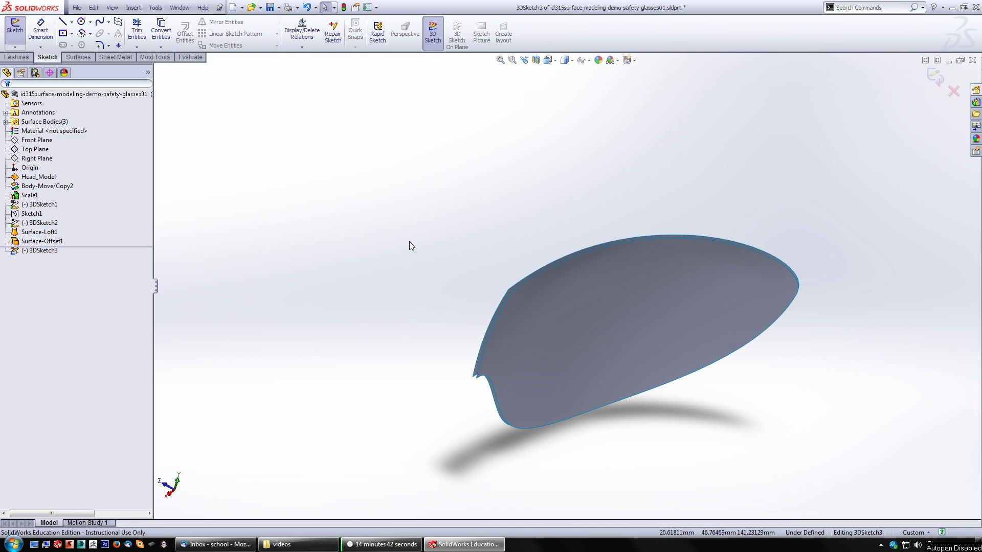
{"action": "scroll", "coordinate": [462, 235], "scroll_direction": "down", "scroll_amount": 3}
{"action": "scroll", "coordinate": [652, 287], "scroll_direction": "up", "scroll_amount": 1}
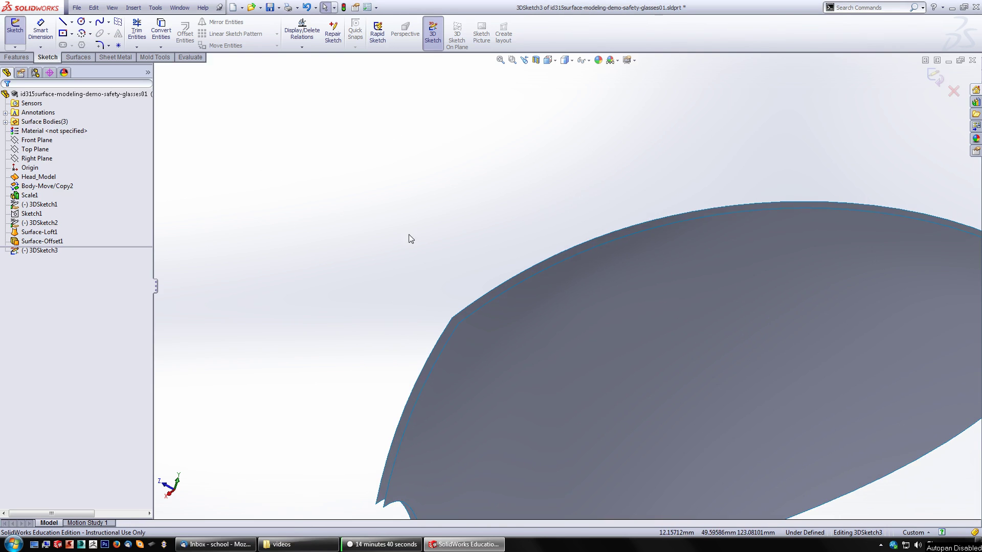
{"action": "scroll", "coordinate": [494, 341], "scroll_direction": "down", "scroll_amount": 3}
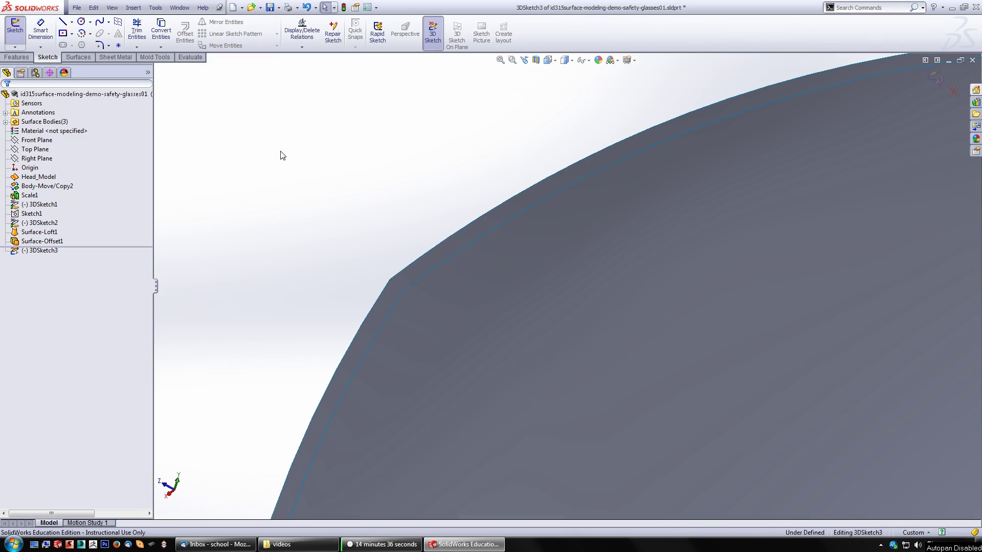
Draw two short lines from the lens edge to the offset edge at the upper and lower corners
{"action": "key", "text": "l"}
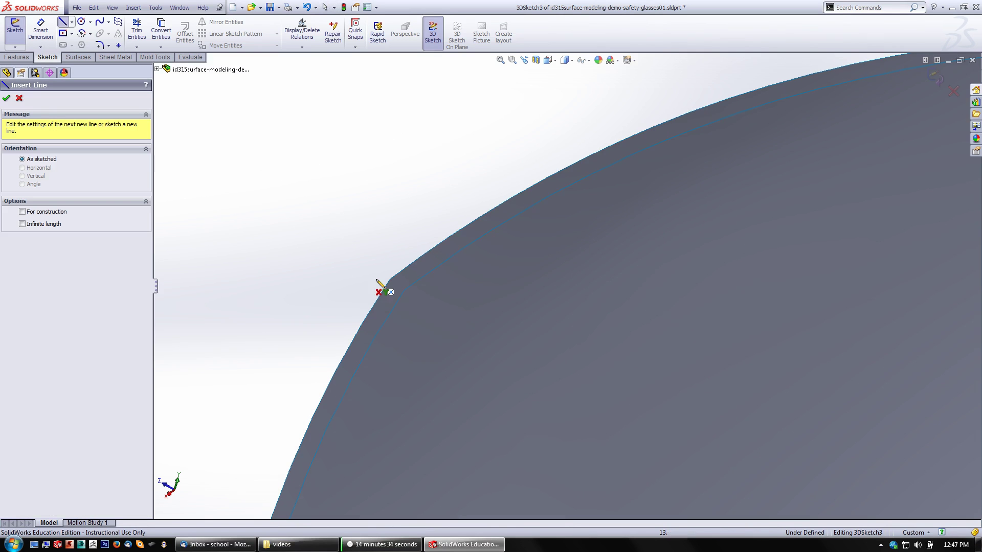
{"action": "left_click", "coordinate": [390, 279]}
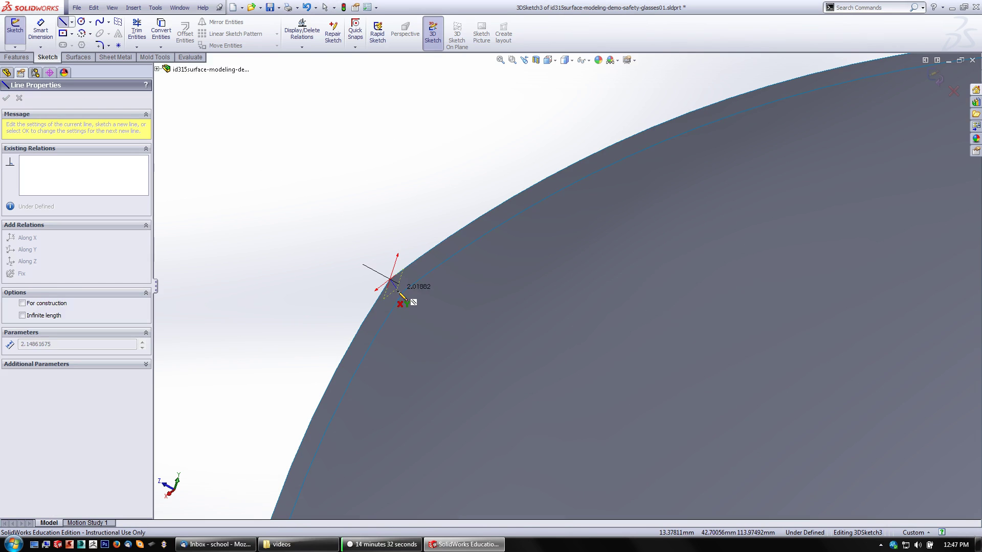
{"action": "left_click", "coordinate": [404, 290]}
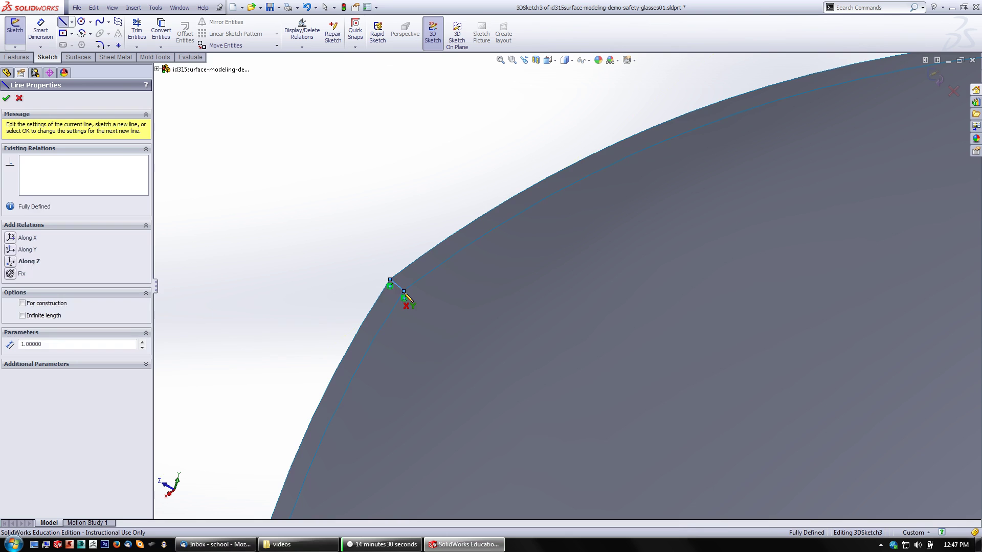
{"action": "key", "text": "Escape"}
{"action": "scroll", "coordinate": [351, 309], "scroll_direction": "up", "scroll_amount": 5}
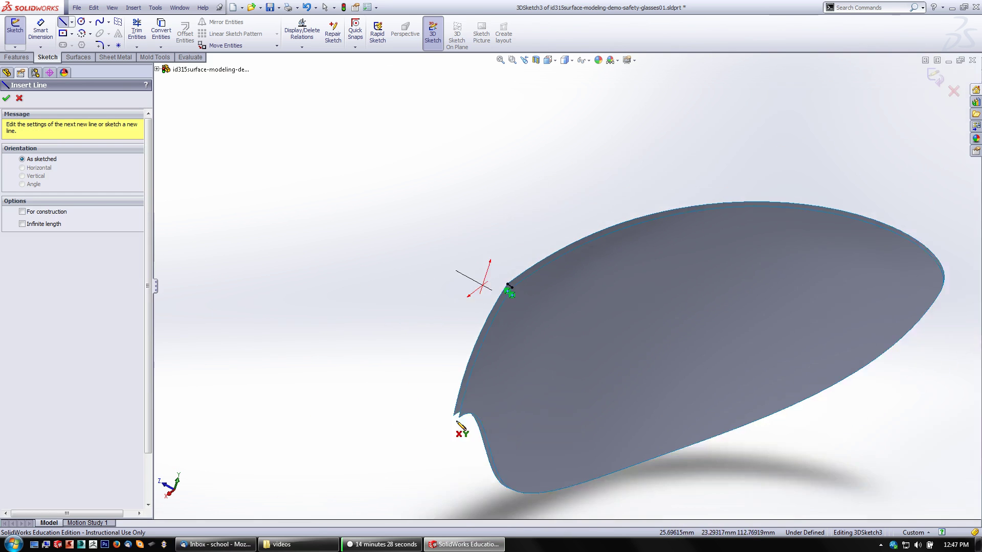
{"action": "scroll", "coordinate": [462, 429], "scroll_direction": "down", "scroll_amount": 5}
{"action": "left_click", "coordinate": [501, 332]}
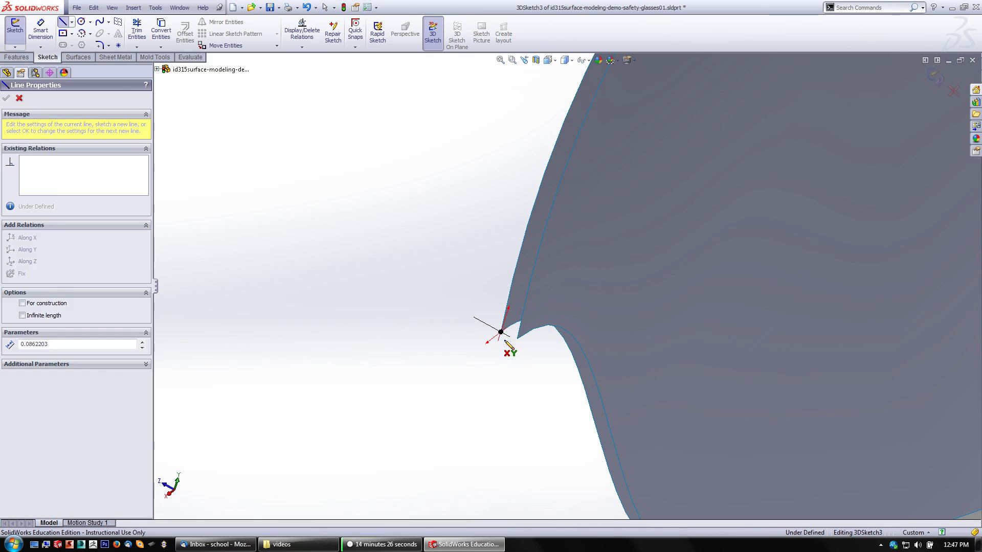
{"action": "left_click", "coordinate": [518, 339]}
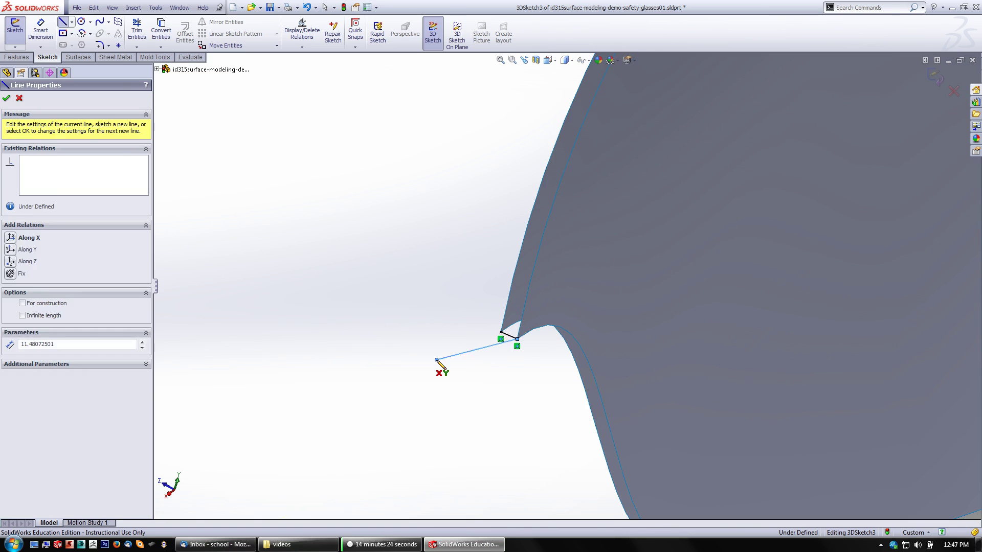
{"action": "key", "text": "Escape"}
{"action": "scroll", "coordinate": [545, 404], "scroll_direction": "up", "scroll_amount": 2}
{"action": "scroll", "coordinate": [573, 337], "scroll_direction": "up", "scroll_amount": 2}
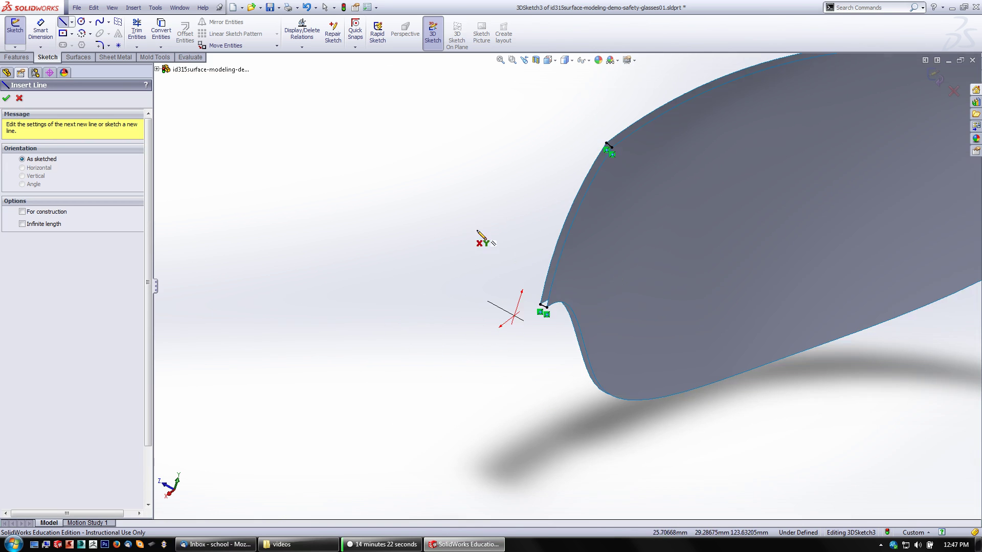
{"action": "middle_click_drag", "start_coordinate": [477, 231], "coordinate": [495, 267]}
{"action": "scroll", "coordinate": [513, 287], "scroll_direction": "down", "scroll_amount": 5}
{"action": "scroll", "coordinate": [540, 293], "scroll_direction": "up", "scroll_amount": 5}
{"action": "scroll", "coordinate": [666, 296], "scroll_direction": "up", "scroll_amount": 3}
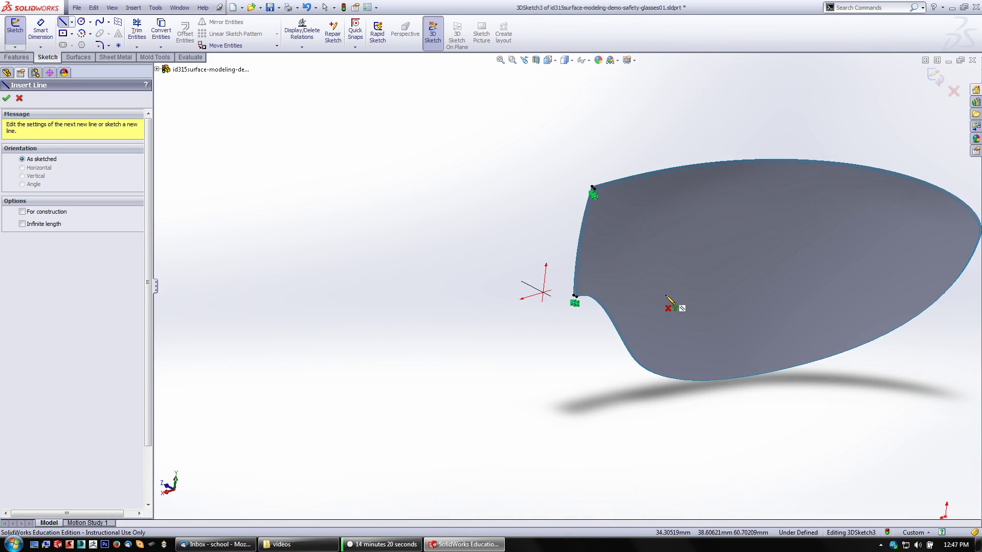
{"action": "middle_click_drag", "start_coordinate": [667, 190], "coordinate": [656, 262]}
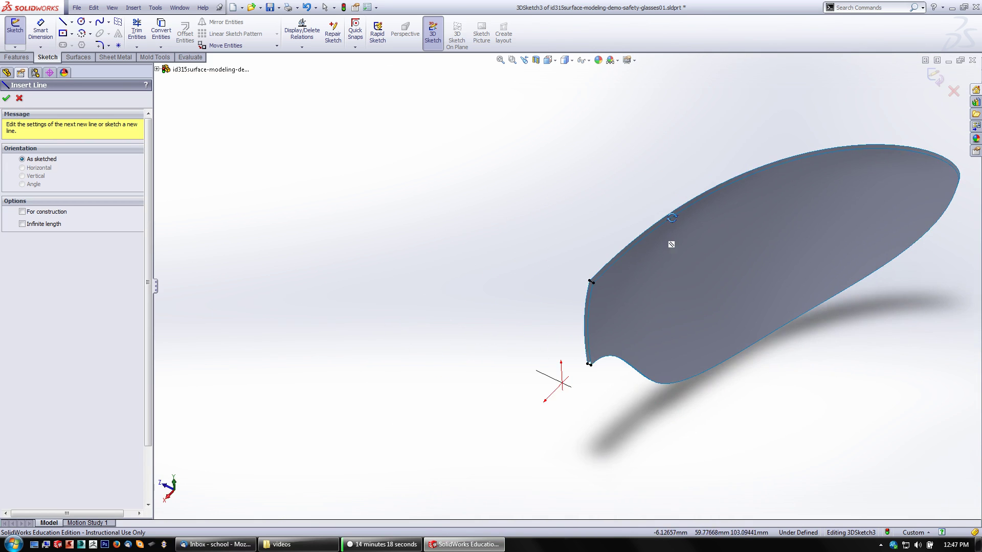
{"action": "mouse_move", "coordinate": [803, 232]}
{"action": "middle_mouse_down"}
{"action": "mouse_move", "coordinate": [870, 283]}
{"action": "mouse_move", "coordinate": [605, 455]}
{"action": "mouse_move", "coordinate": [719, 95]}
{"action": "mouse_move", "coordinate": [705, 154]}
{"action": "mouse_move", "coordinate": [945, 231]}
{"action": "middle_mouse_up"}
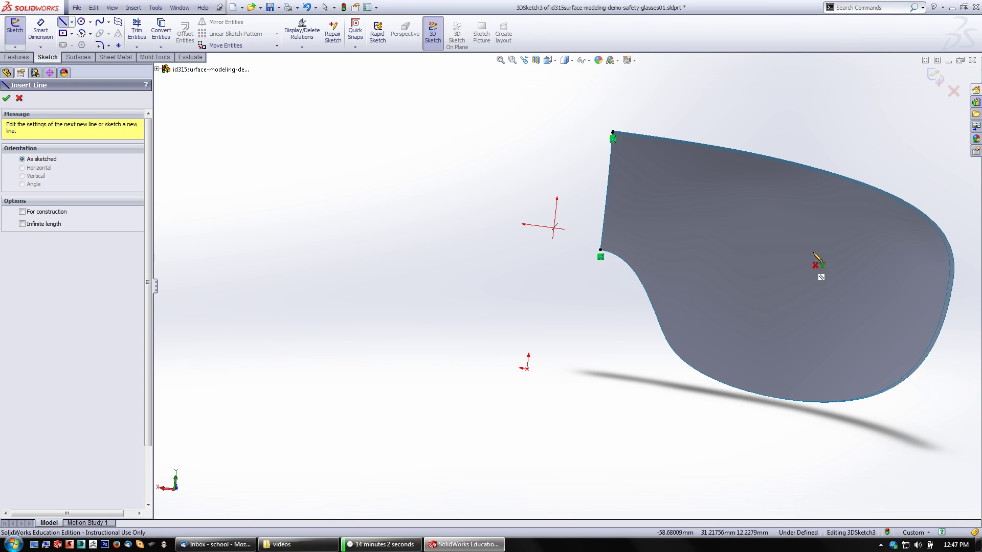
{"action": "scroll", "coordinate": [843, 256], "scroll_direction": "down", "scroll_amount": 3}
{"action": "scroll", "coordinate": [818, 271], "scroll_direction": "up", "scroll_amount": 3}
{"action": "scroll", "coordinate": [767, 276], "scroll_direction": "down", "scroll_amount": 5}
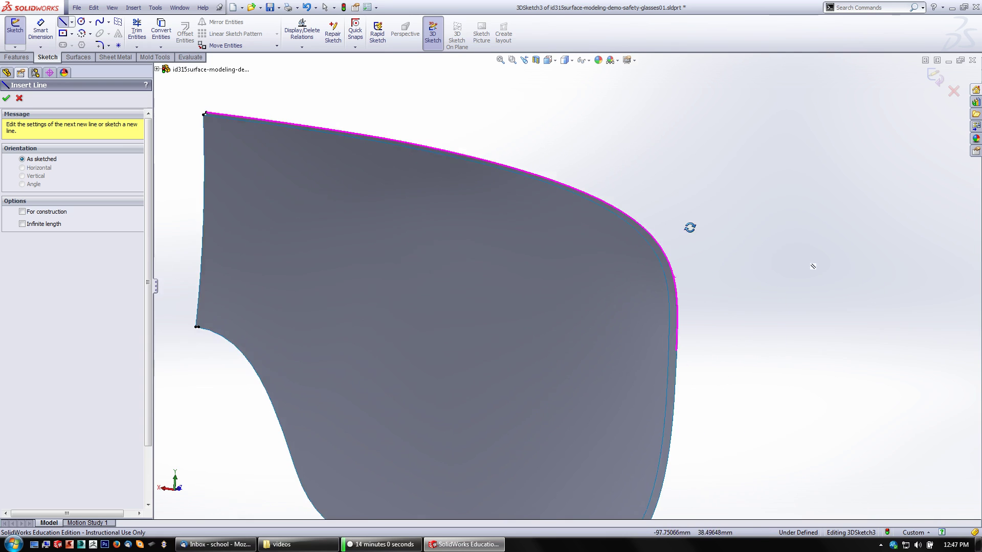
{"action": "mouse_move", "coordinate": [689, 227]}
{"action": "middle_mouse_down"}
{"action": "mouse_move", "coordinate": [698, 233]}
{"action": "mouse_move", "coordinate": [686, 193]}
{"action": "mouse_move", "coordinate": [704, 334]}
{"action": "mouse_move", "coordinate": [692, 351]}
{"action": "mouse_move", "coordinate": [721, 281]}
{"action": "middle_mouse_up"}
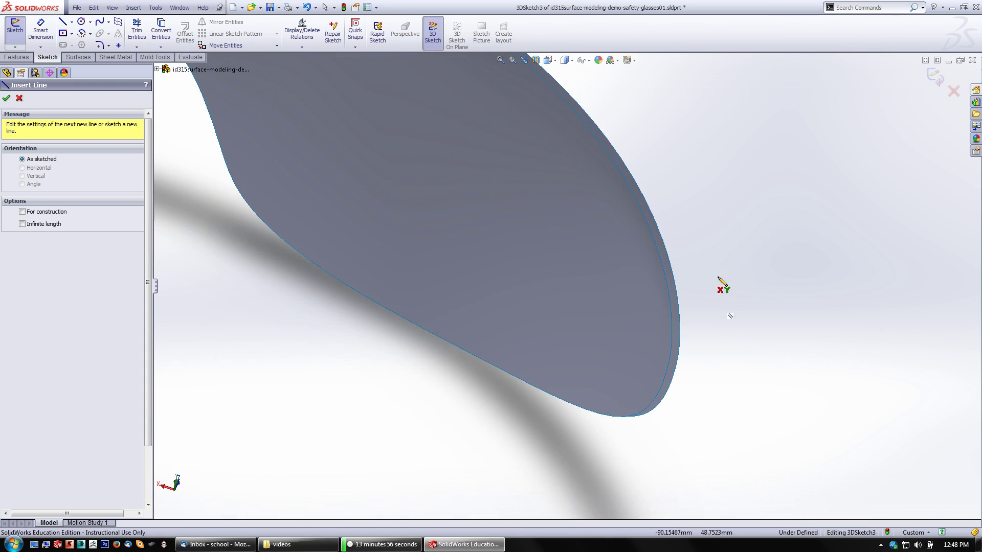
{"action": "scroll", "coordinate": [689, 253], "scroll_direction": "down", "scroll_amount": 3}
Draw a short spline from the lens edge across to the offset edge
{"action": "key", "text": "s"}
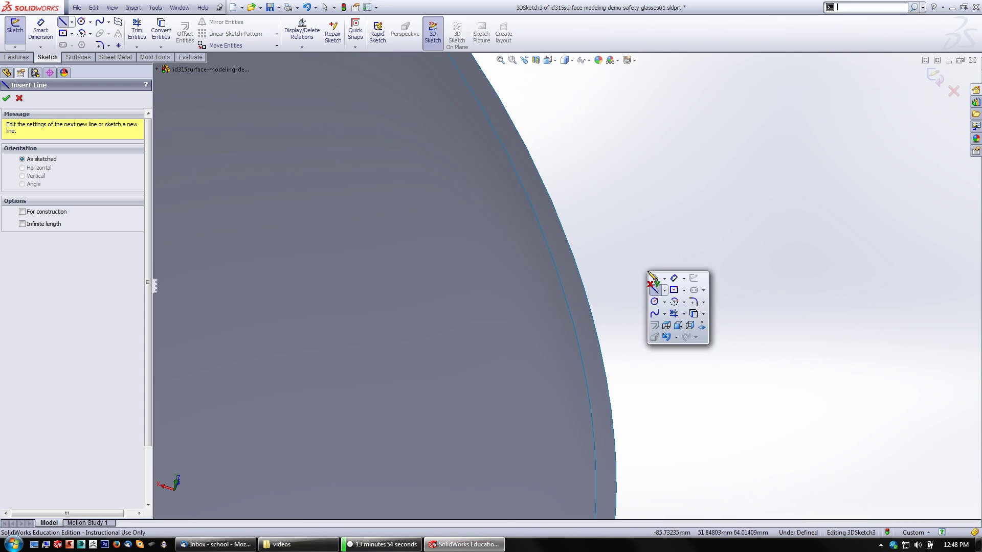
{"action": "left_click", "coordinate": [655, 314]}
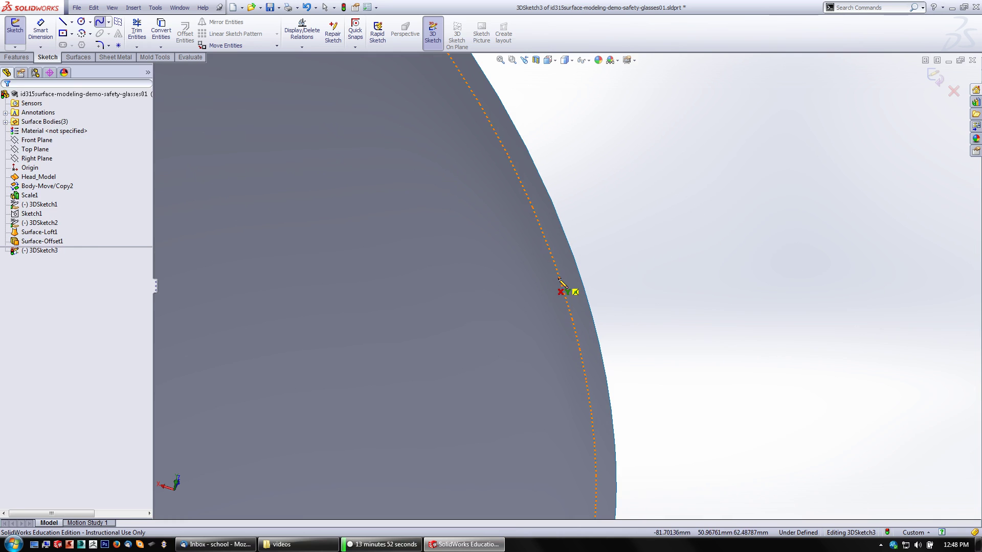
{"action": "left_click", "coordinate": [560, 279]}
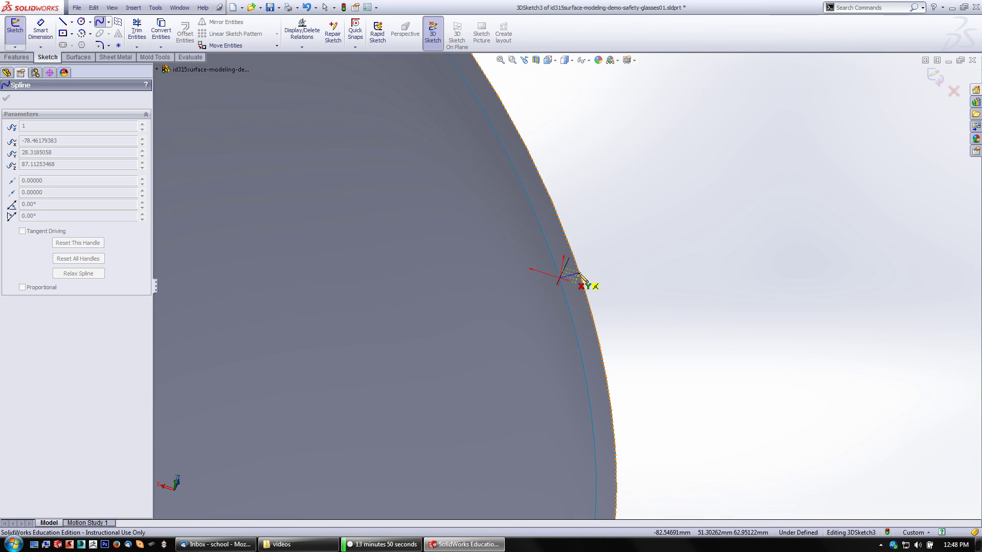
{"action": "double_click", "coordinate": [634, 277]}
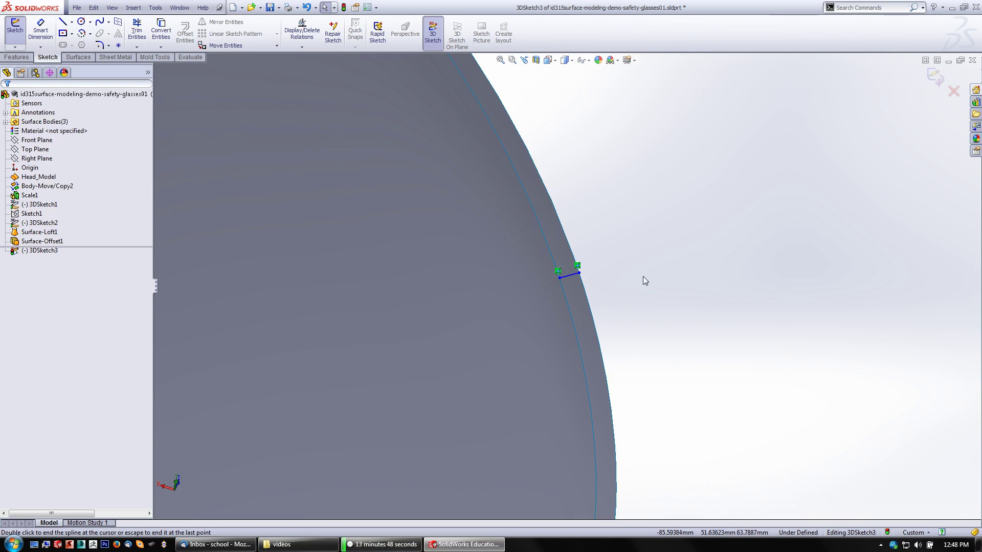
Orbit to the far edge, start another spline on the lens edge, then cancel it
{"action": "mouse_move", "coordinate": [576, 266]}
{"action": "middle_mouse_down"}
{"action": "mouse_move", "coordinate": [666, 350]}
{"action": "mouse_move", "coordinate": [652, 351]}
{"action": "mouse_move", "coordinate": [606, 232]}
{"action": "mouse_move", "coordinate": [615, 177]}
{"action": "mouse_move", "coordinate": [616, 292]}
{"action": "mouse_move", "coordinate": [689, 349]}
{"action": "mouse_move", "coordinate": [693, 300]}
{"action": "mouse_move", "coordinate": [688, 405]}
{"action": "middle_mouse_up"}
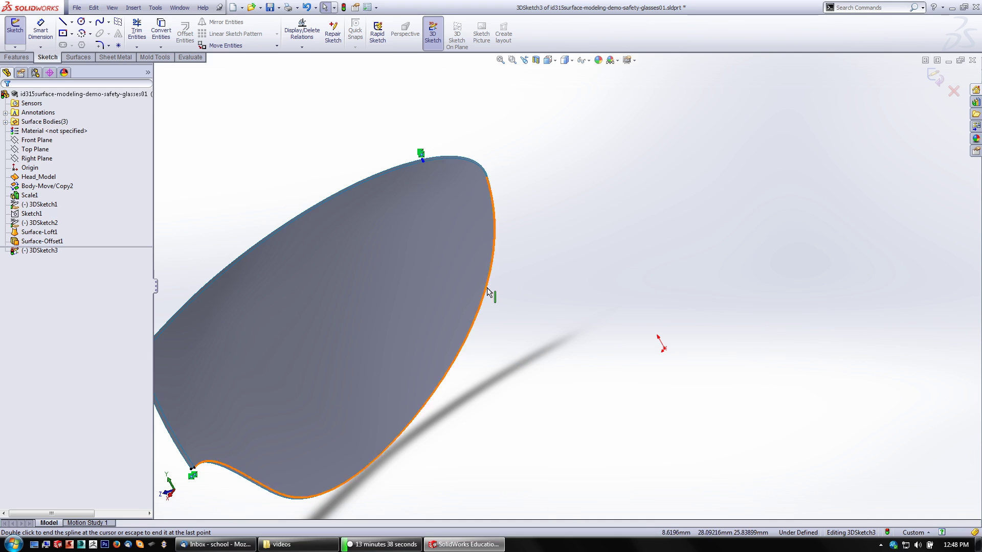
{"action": "scroll", "coordinate": [549, 312], "scroll_direction": "down", "scroll_amount": 3}
{"action": "scroll", "coordinate": [541, 318], "scroll_direction": "down", "scroll_amount": 2}
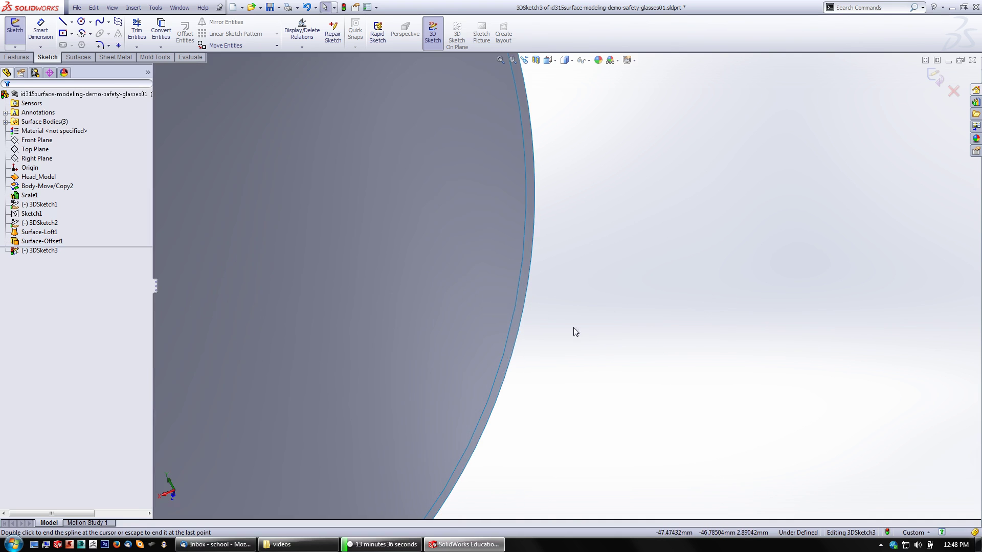
{"action": "mouse_move", "coordinate": [572, 330]}
{"action": "middle_mouse_down"}
{"action": "mouse_move", "coordinate": [532, 304]}
{"action": "mouse_move", "coordinate": [562, 321]}
{"action": "middle_mouse_up"}
{"action": "key", "text": "s"}
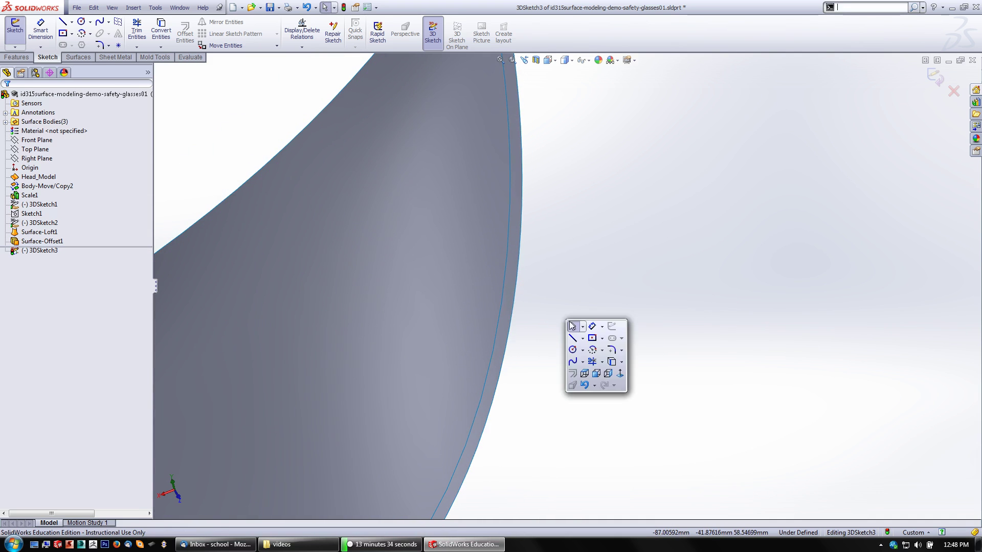
{"action": "left_click", "coordinate": [576, 354]}
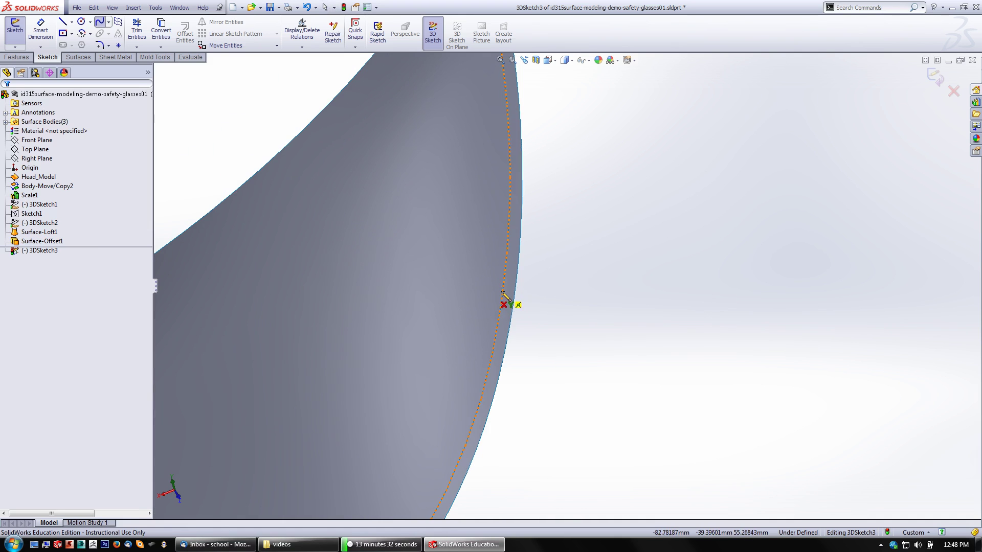
{"action": "left_click", "coordinate": [503, 292]}
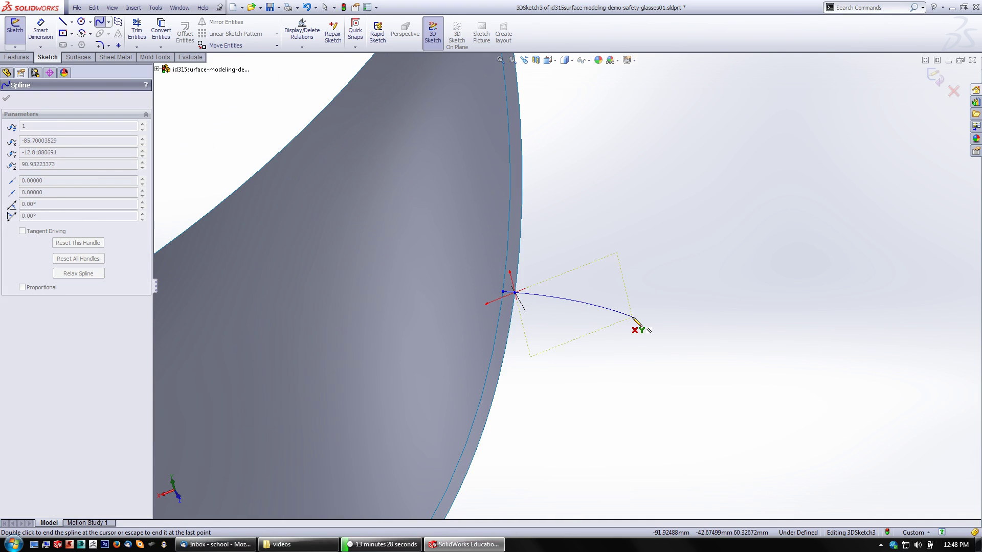
{"action": "key", "text": "Escape"}
Reorient onto the lens's lower edge and begin a new spline there
{"action": "scroll", "coordinate": [565, 388], "scroll_direction": "up", "scroll_amount": 5}
{"action": "mouse_move", "coordinate": [530, 415]}
{"action": "middle_mouse_down"}
{"action": "mouse_move", "coordinate": [550, 410]}
{"action": "mouse_move", "coordinate": [542, 415]}
{"action": "middle_mouse_up"}
{"action": "scroll", "coordinate": [477, 458], "scroll_direction": "down", "scroll_amount": 2}
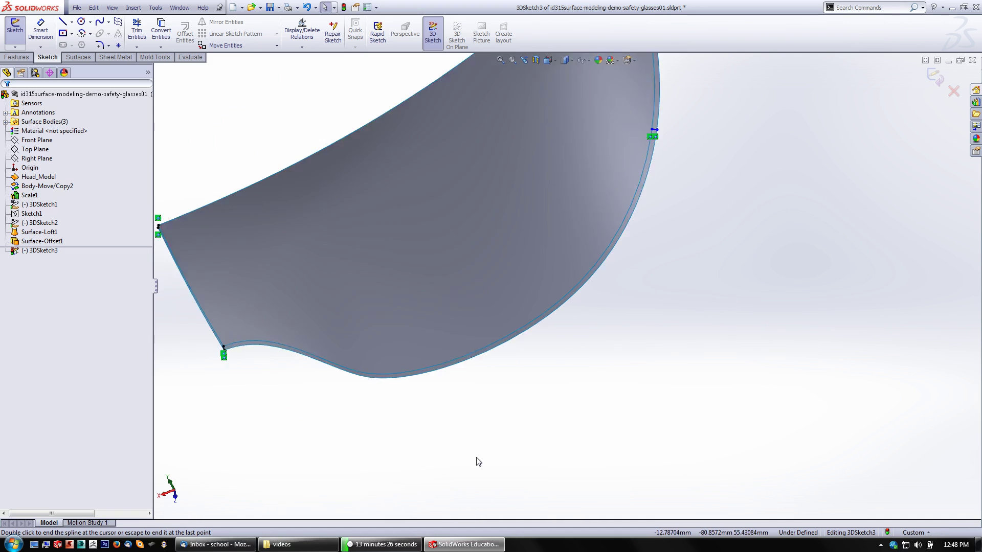
{"action": "scroll", "coordinate": [490, 435], "scroll_direction": "down", "scroll_amount": 2}
{"action": "scroll", "coordinate": [514, 355], "scroll_direction": "up", "scroll_amount": 3}
{"action": "scroll", "coordinate": [504, 337], "scroll_direction": "down", "scroll_amount": 3}
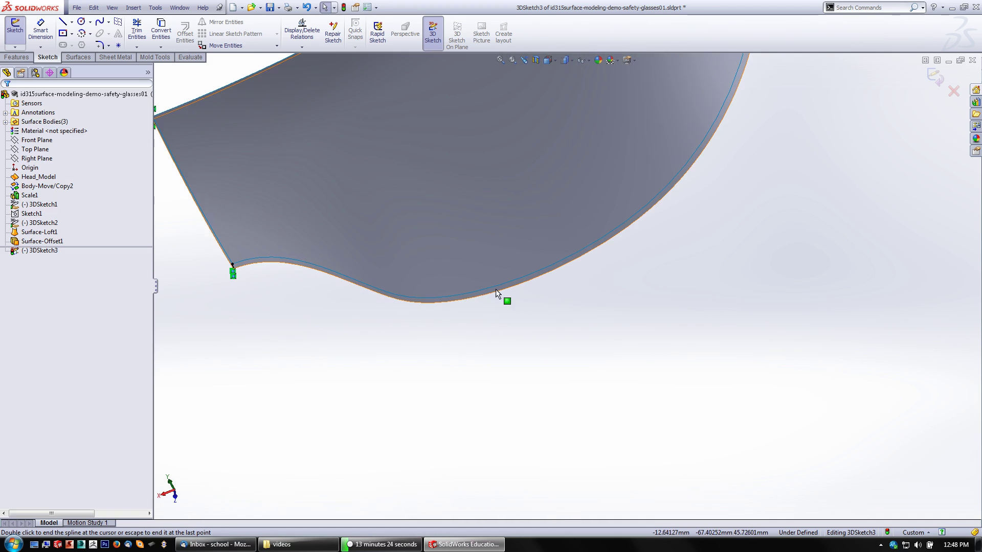
{"action": "middle_click_drag", "start_coordinate": [478, 324], "coordinate": [471, 255]}
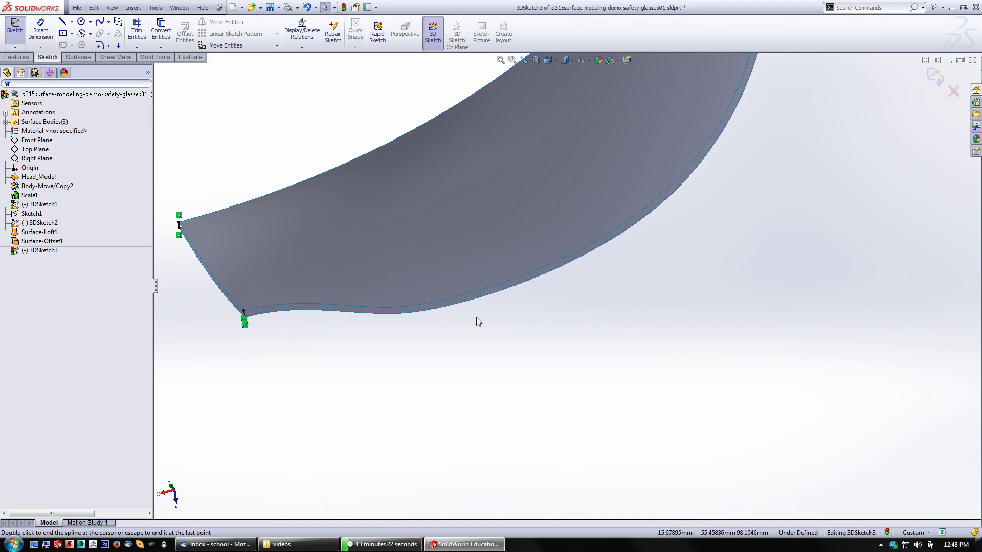
{"action": "scroll", "coordinate": [501, 276], "scroll_direction": "down", "scroll_amount": 2}
{"action": "key", "text": "s"}
{"action": "left_click", "coordinate": [492, 345]}
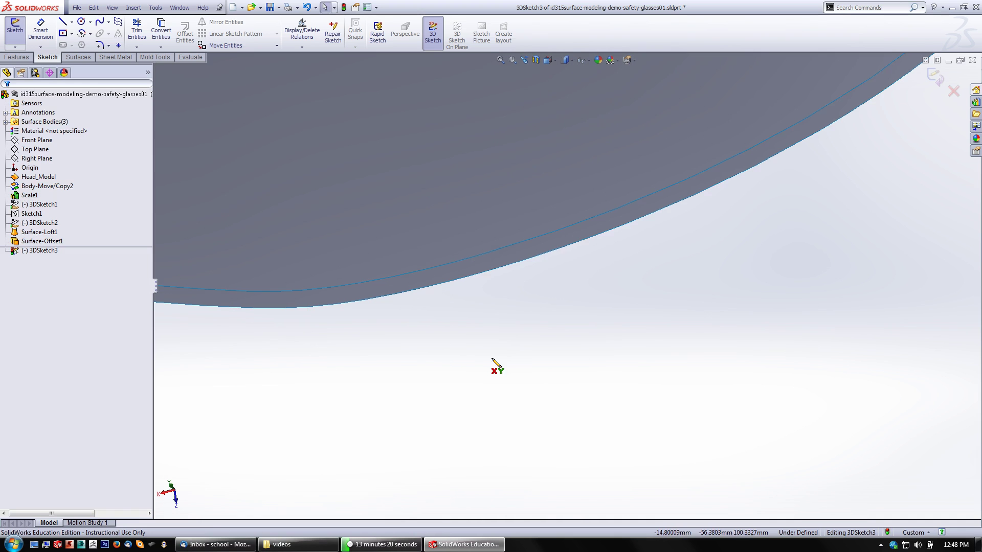
Finish the bridging spline at the surface edge and check the short segment's endpoint
{"action": "double_click", "coordinate": [481, 254]}
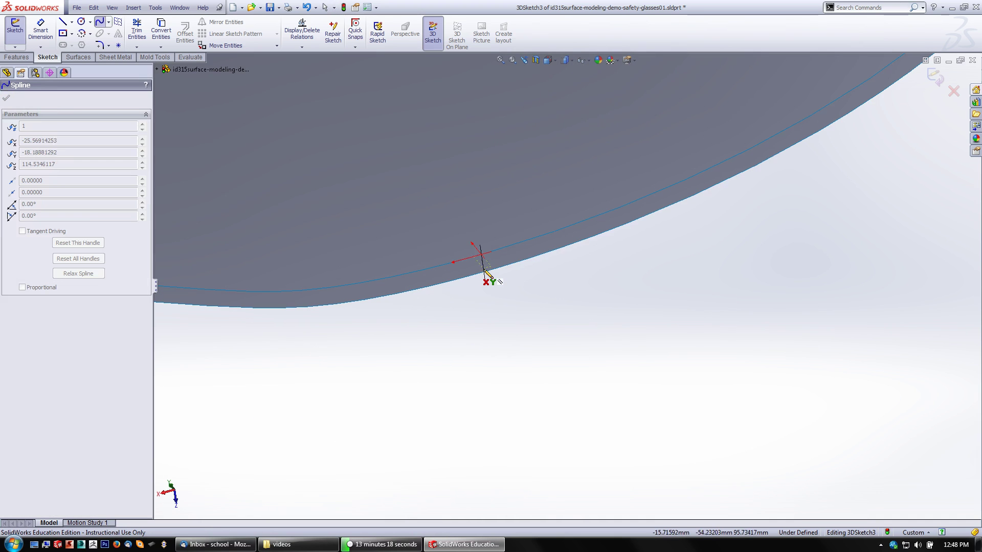
{"action": "left_click", "coordinate": [484, 272]}
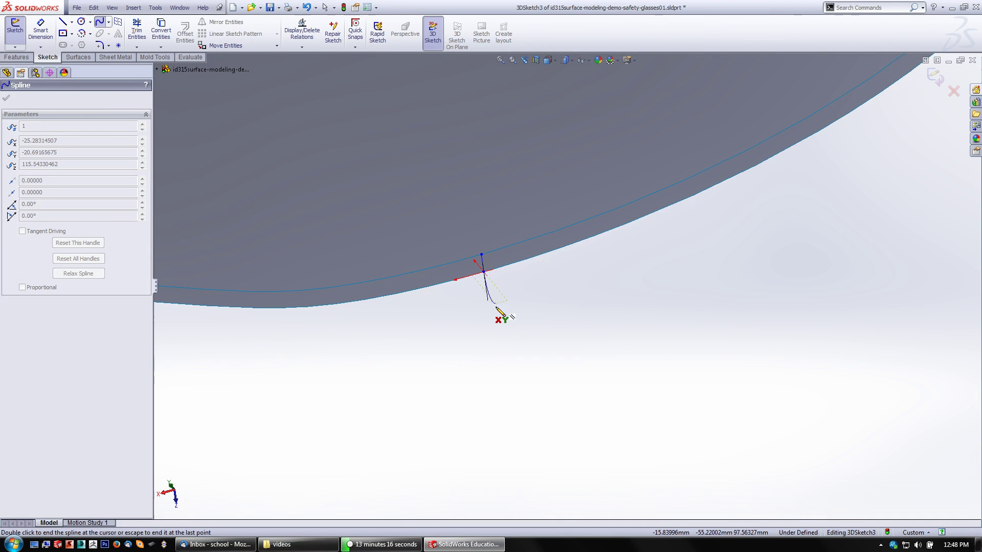
{"action": "key", "text": "Escape"}
{"action": "mouse_move", "coordinate": [566, 318]}
{"action": "middle_mouse_down"}
{"action": "mouse_move", "coordinate": [463, 285]}
{"action": "mouse_move", "coordinate": [558, 298]}
{"action": "mouse_move", "coordinate": [542, 311]}
{"action": "mouse_move", "coordinate": [546, 236]}
{"action": "middle_mouse_up"}
{"action": "left_click", "coordinate": [532, 217]}
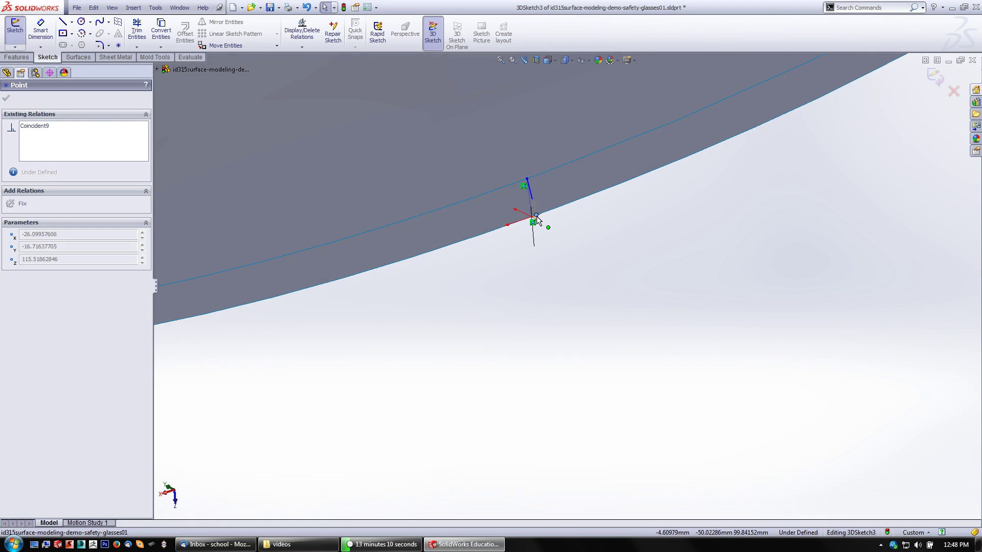
Orbit and zoom to bring the glasses' top corner into view
{"action": "middle_click_drag", "start_coordinate": [536, 216], "coordinate": [636, 205]}
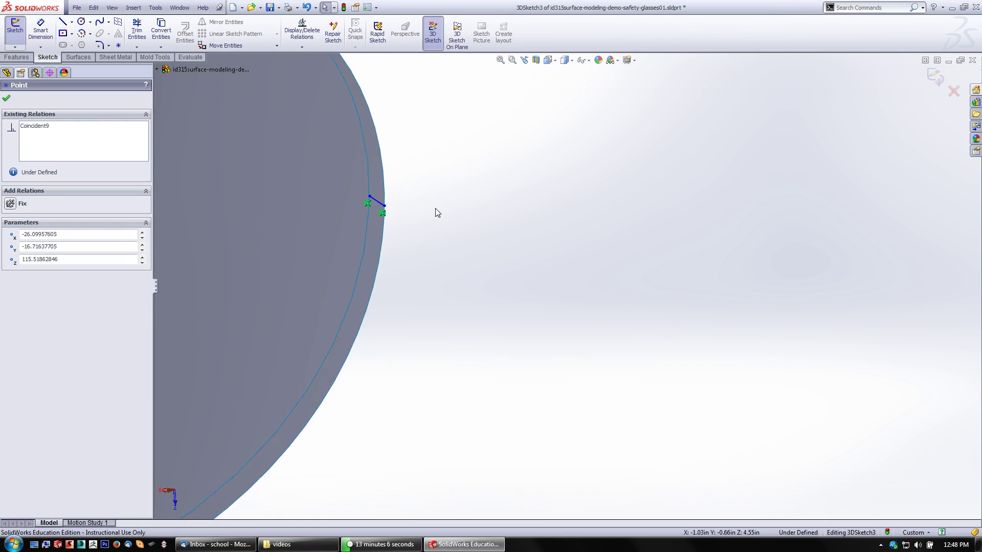
{"action": "middle_click_drag", "start_coordinate": [436, 213], "coordinate": [385, 152]}
{"action": "scroll", "coordinate": [385, 152], "scroll_direction": "up", "scroll_amount": 6}
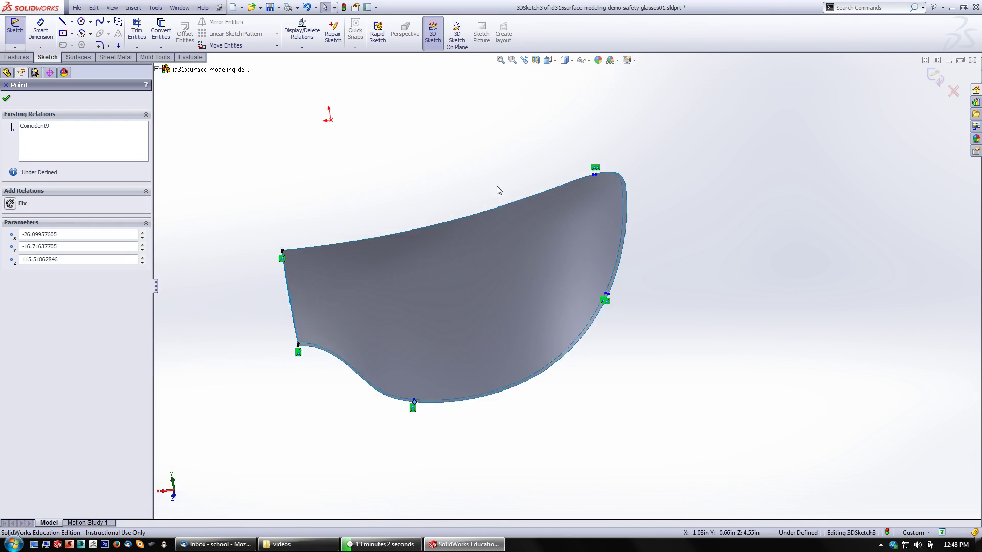
{"action": "mouse_move", "coordinate": [517, 191]}
{"action": "middle_mouse_down"}
{"action": "mouse_move", "coordinate": [475, 272]}
{"action": "mouse_move", "coordinate": [507, 255]}
{"action": "middle_mouse_up"}
{"action": "scroll", "coordinate": [594, 210], "scroll_direction": "down", "scroll_amount": 6}
{"action": "middle_click_drag", "start_coordinate": [514, 313], "coordinate": [523, 261]}
{"action": "scroll", "coordinate": [518, 271], "scroll_direction": "down", "scroll_amount": 3}
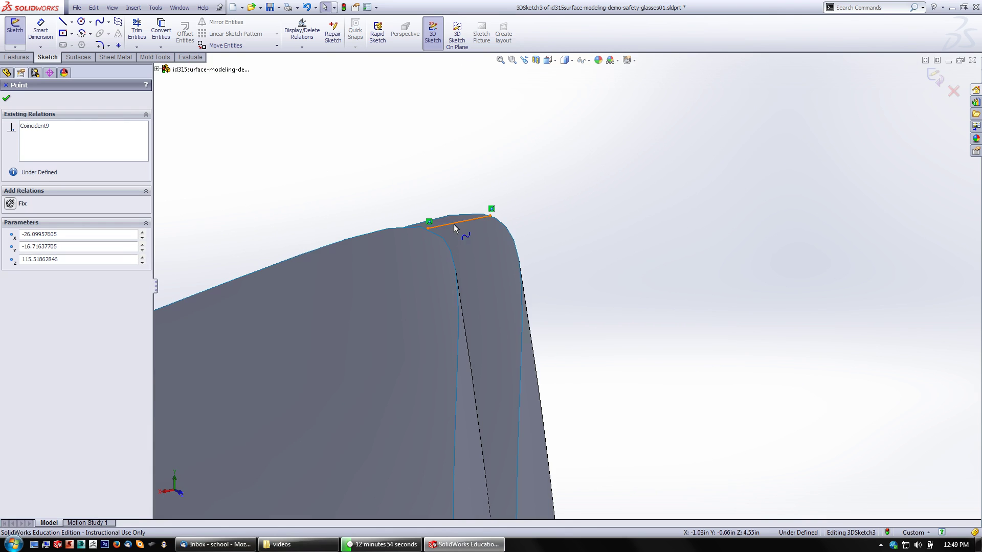
Bow the short corner spline into a curve between the two peaks
{"action": "middle_click_drag", "start_coordinate": [454, 228], "coordinate": [502, 251]}
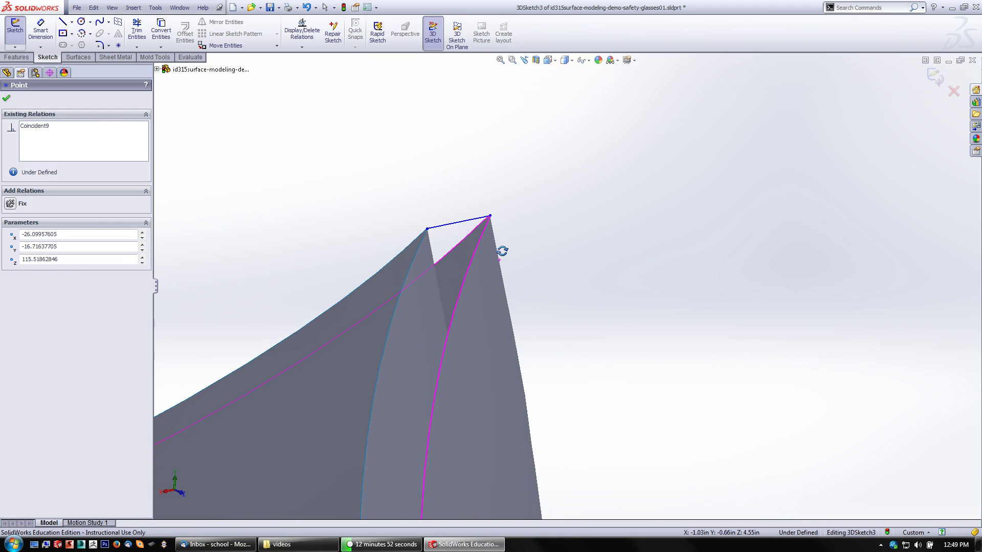
{"action": "left_click", "coordinate": [462, 221]}
{"action": "scroll", "coordinate": [463, 222], "scroll_direction": "down", "scroll_amount": 5}
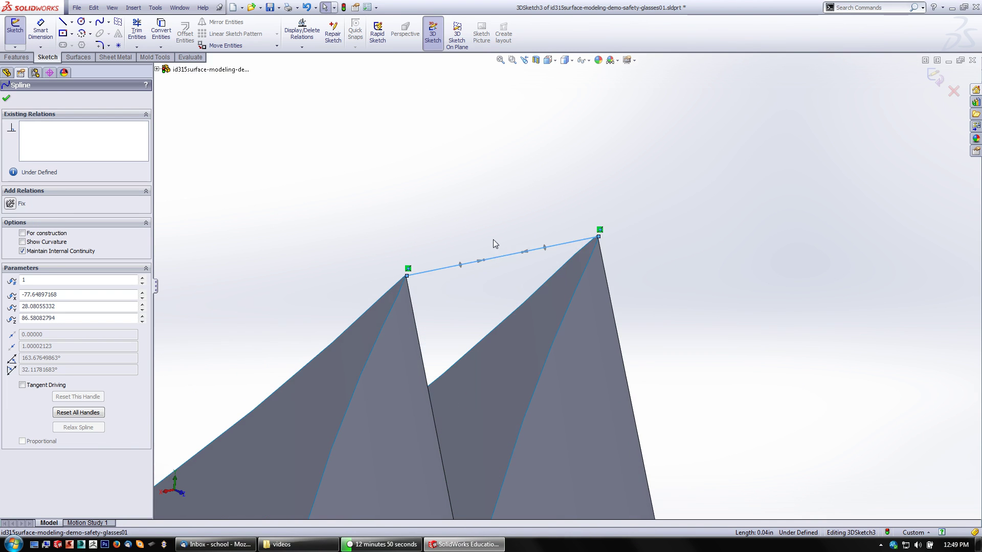
{"action": "left_click_drag", "start_coordinate": [522, 253], "coordinate": [522, 237]}
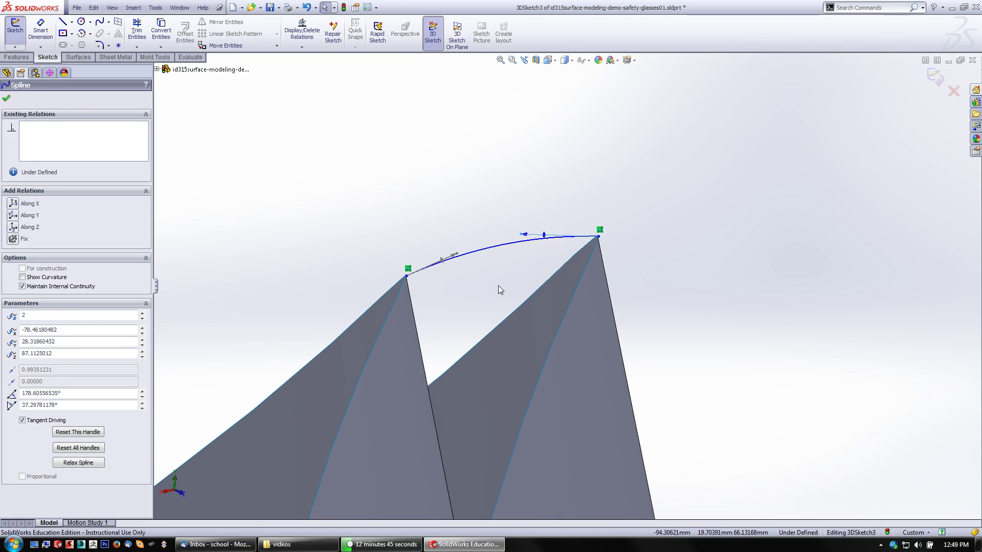
Try making the spline tangent to the right surface face, then undo it
{"action": "left_click", "coordinate": [507, 242]}
{"action": "left_click", "coordinate": [535, 316], "text": "ctrl"}
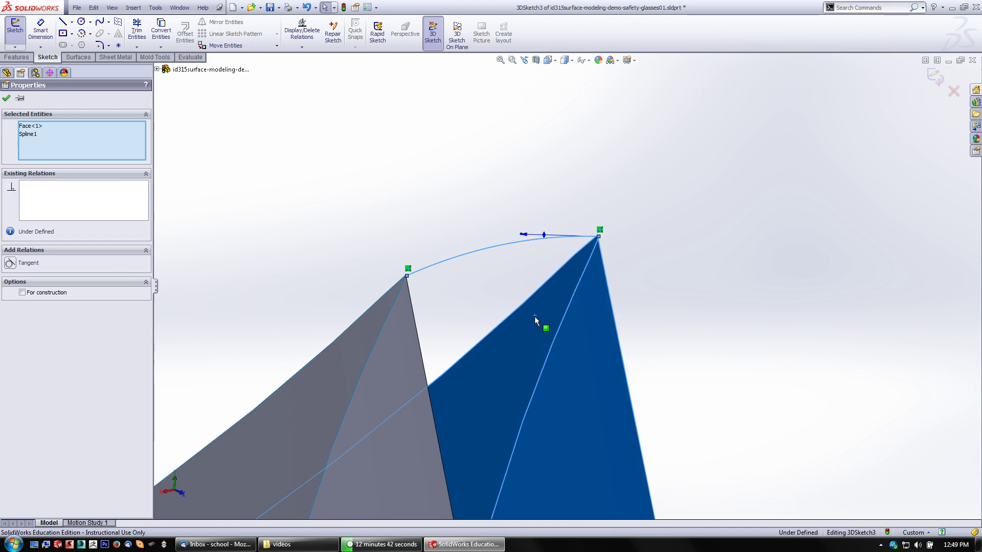
{"action": "left_click", "coordinate": [564, 282]}
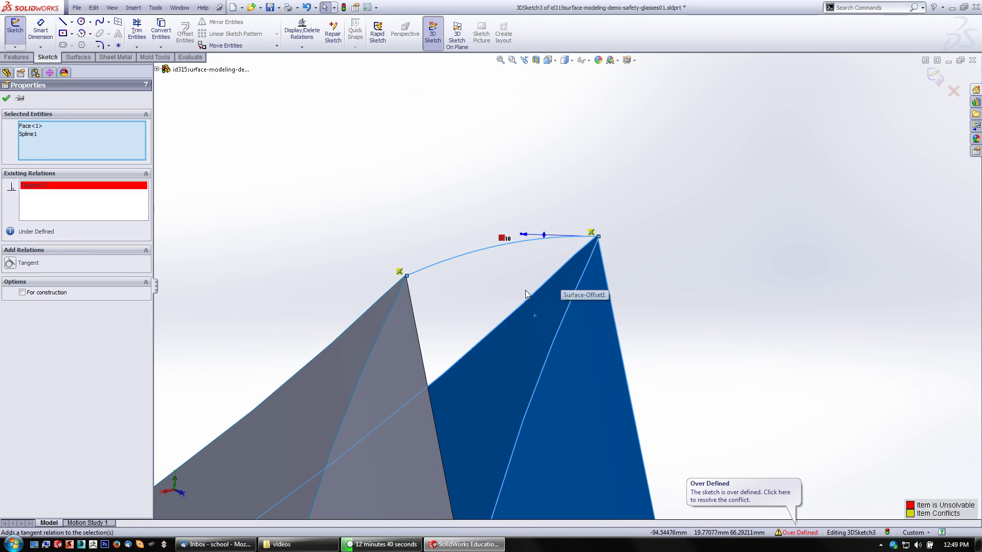
{"action": "key", "text": "ctrl+z"}
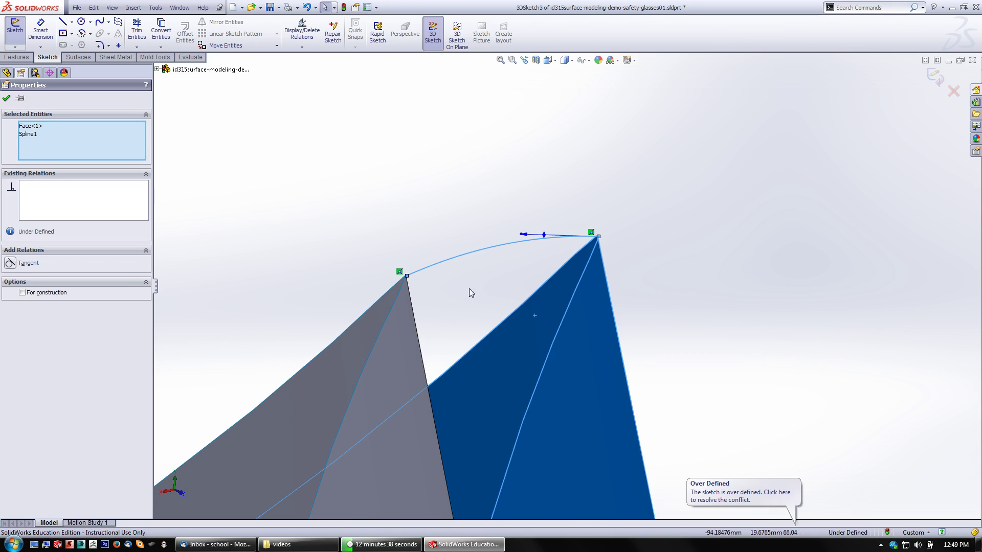
{"action": "left_click", "coordinate": [443, 276]}
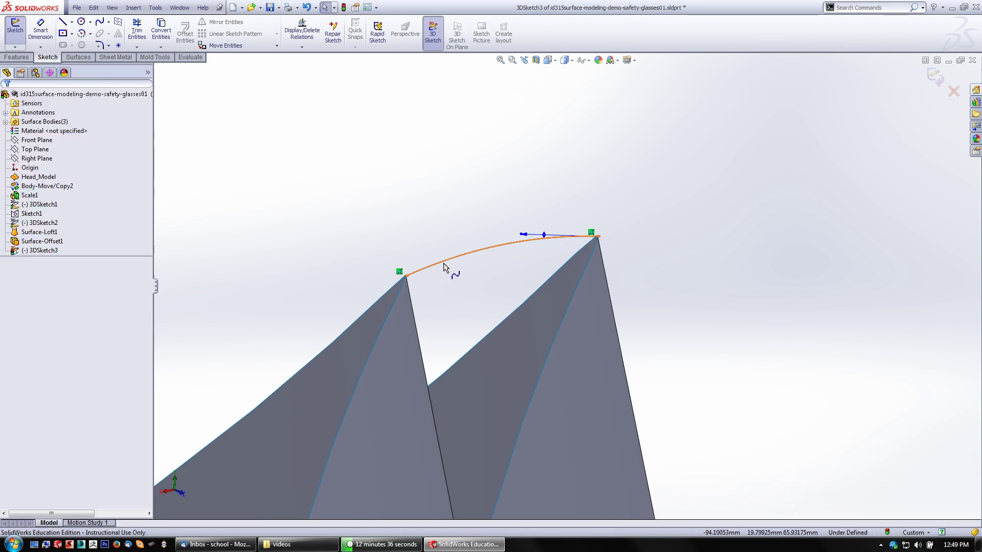
Make the spline tangent to the left surface face and arch its right end
{"action": "left_click", "coordinate": [443, 262]}
{"action": "left_click", "coordinate": [410, 337], "text": "ctrl"}
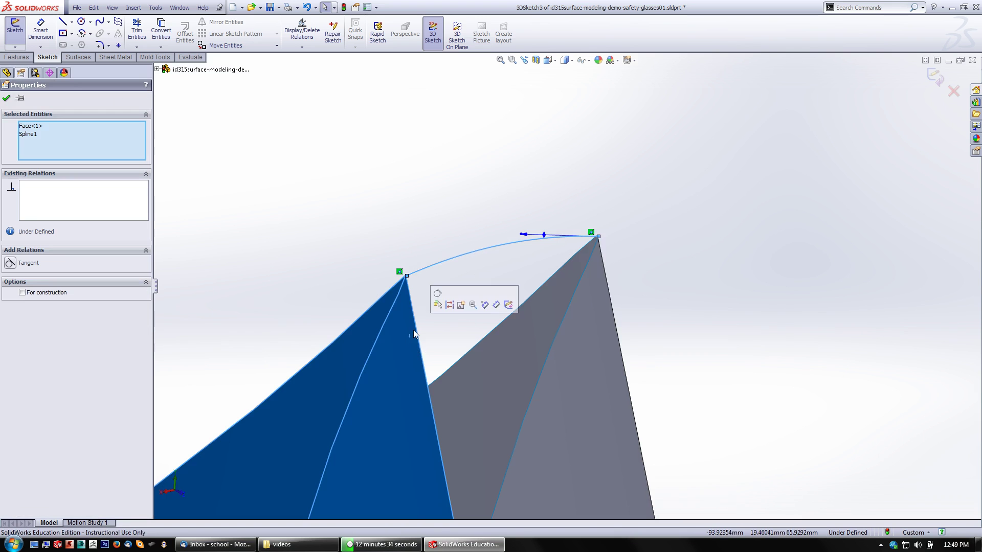
{"action": "left_click", "coordinate": [438, 295]}
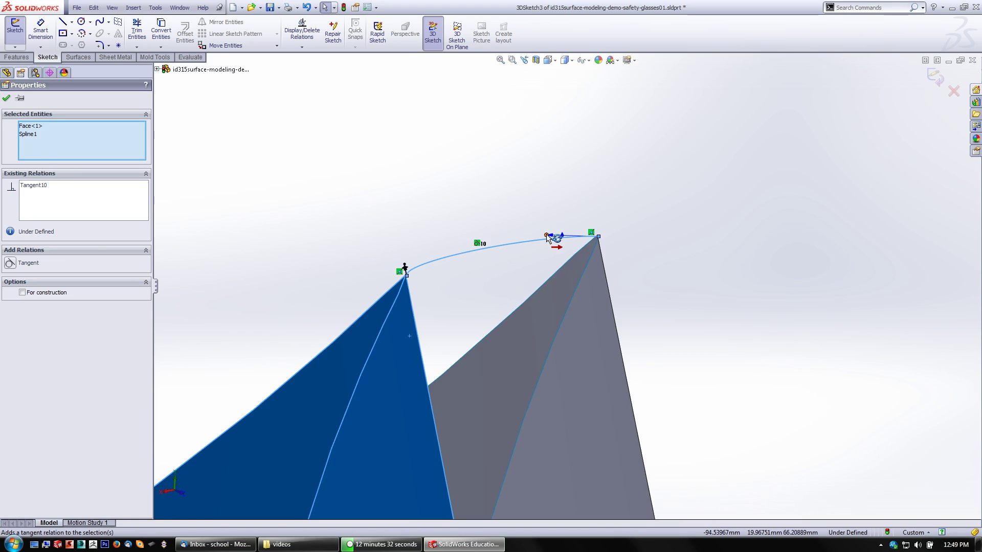
{"action": "left_click_drag", "start_coordinate": [548, 237], "coordinate": [565, 182]}
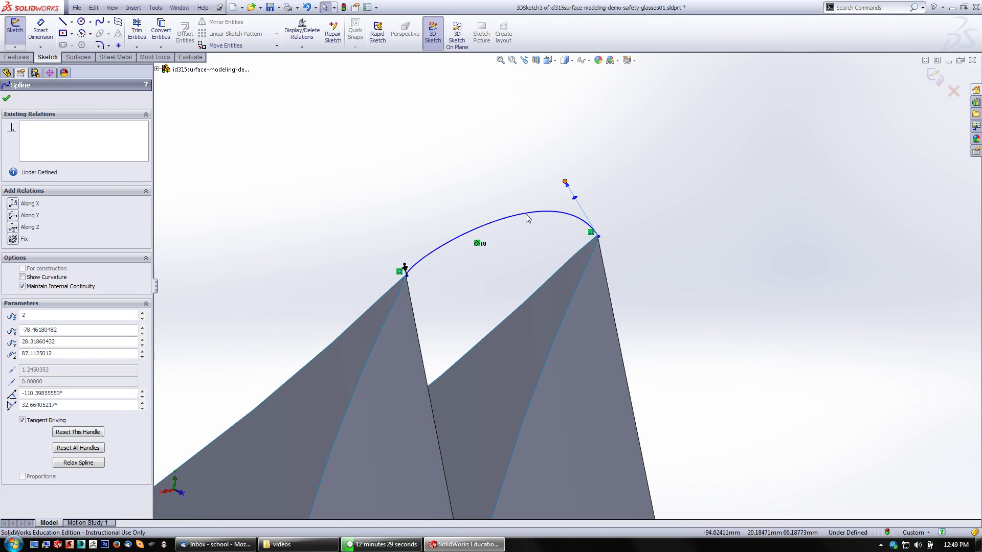
{"action": "left_click", "coordinate": [404, 264]}
{"action": "scroll", "coordinate": [401, 271], "scroll_direction": "down", "scroll_amount": 5}
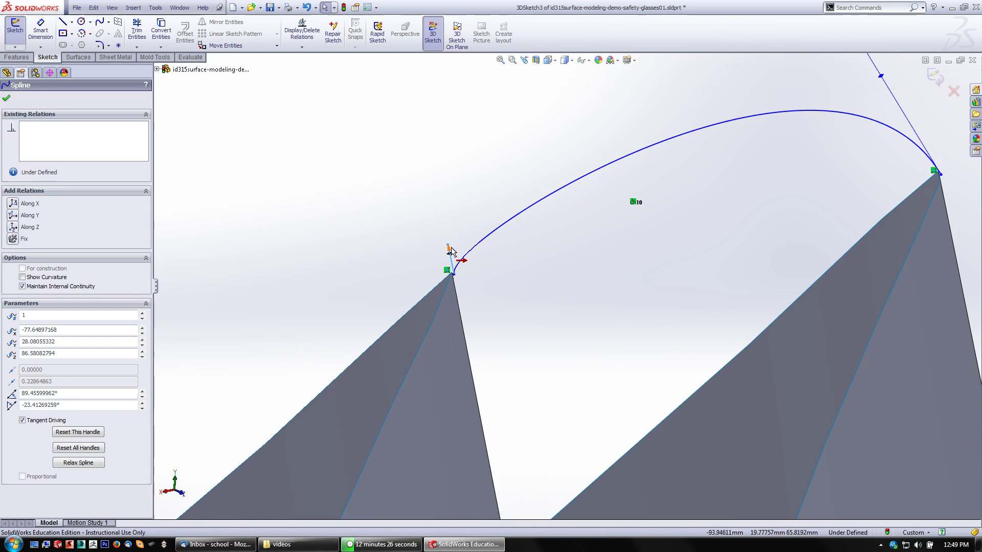
{"action": "scroll", "coordinate": [471, 290], "scroll_direction": "down", "scroll_amount": 3}
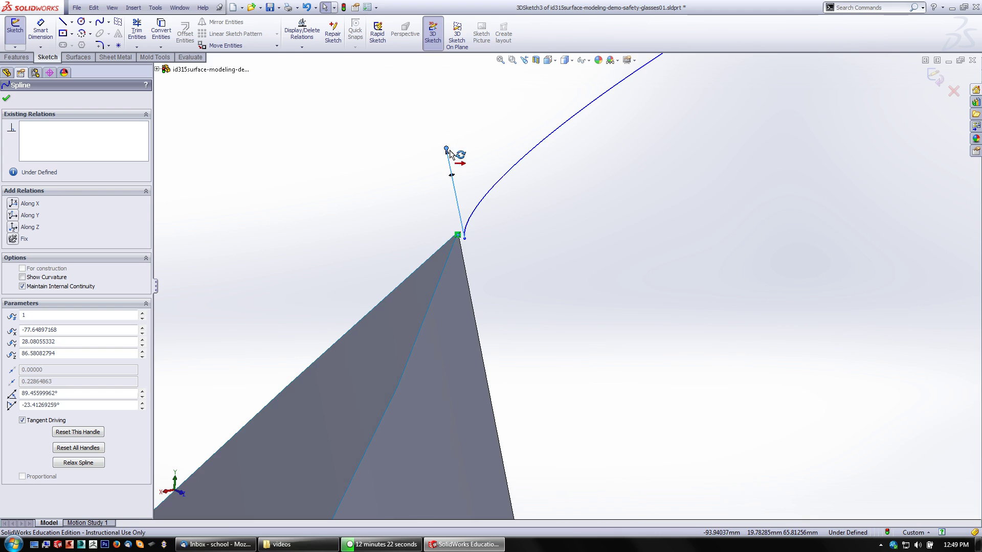
{"action": "scroll", "coordinate": [553, 299], "scroll_direction": "up", "scroll_amount": 3}
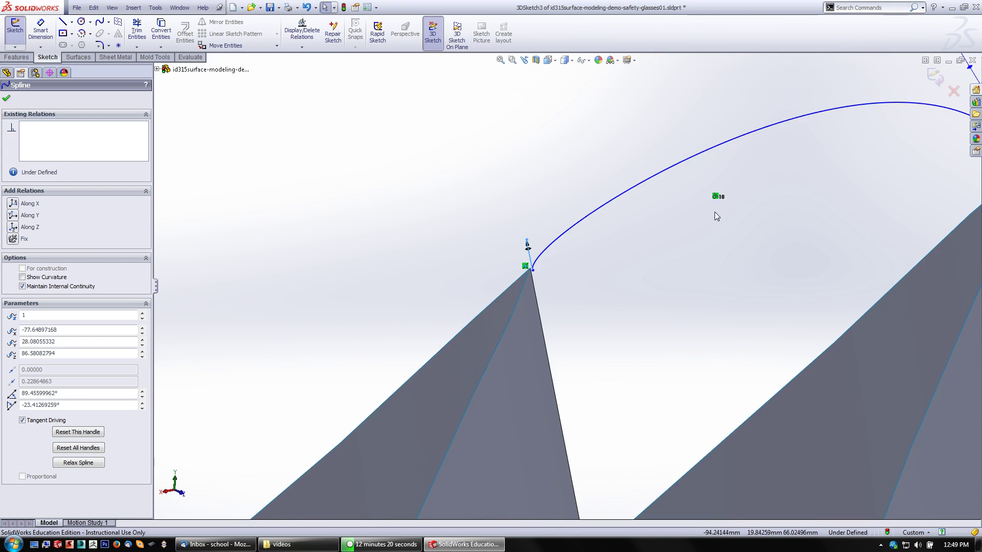
{"action": "left_click", "coordinate": [715, 197]}
{"action": "left_click", "coordinate": [665, 235]}
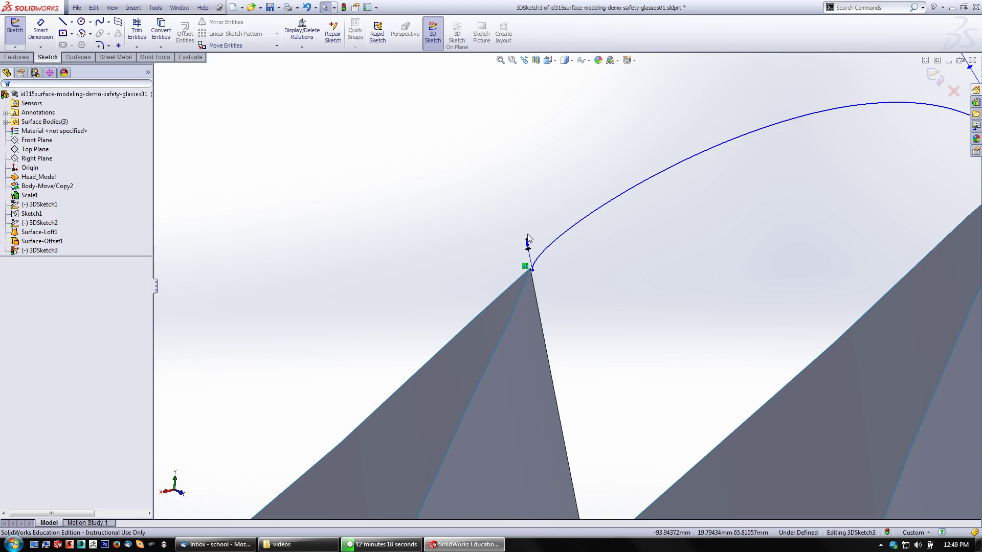
Raise the tangent handles so the curve rises steeply, tangent to the left peak's face
{"action": "left_click_drag", "start_coordinate": [529, 238], "coordinate": [506, 148]}
{"action": "scroll", "coordinate": [816, 399], "scroll_direction": "up", "scroll_amount": 3}
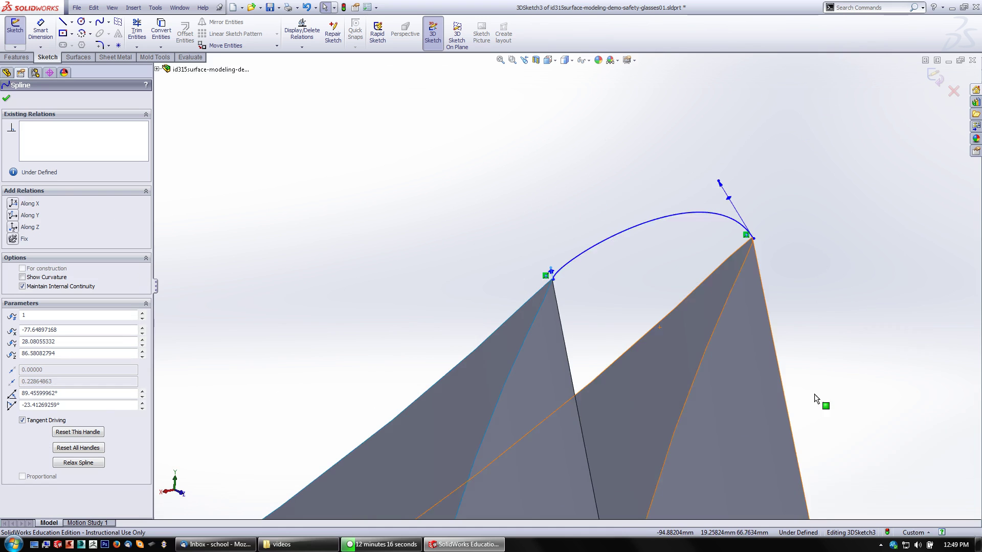
{"action": "scroll", "coordinate": [664, 369], "scroll_direction": "down", "scroll_amount": 3}
{"action": "scroll", "coordinate": [511, 216], "scroll_direction": "up", "scroll_amount": 3}
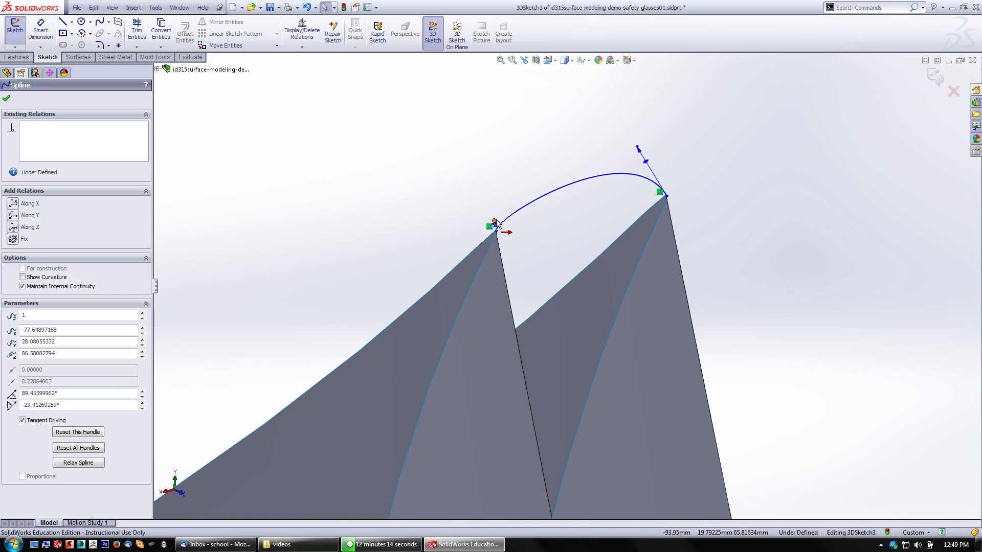
{"action": "left_click_drag", "start_coordinate": [495, 223], "coordinate": [488, 174]}
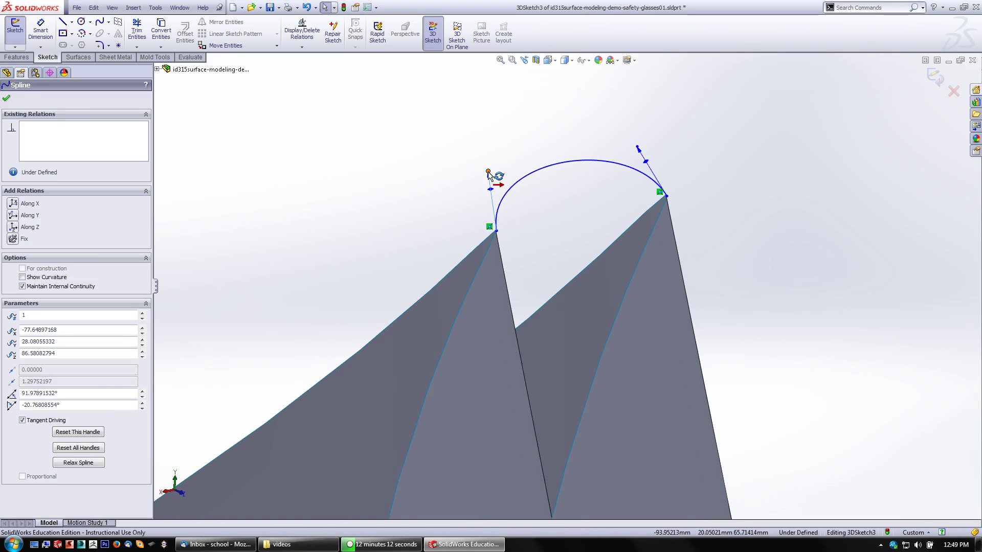
{"action": "left_click", "coordinate": [492, 299], "text": "ctrl"}
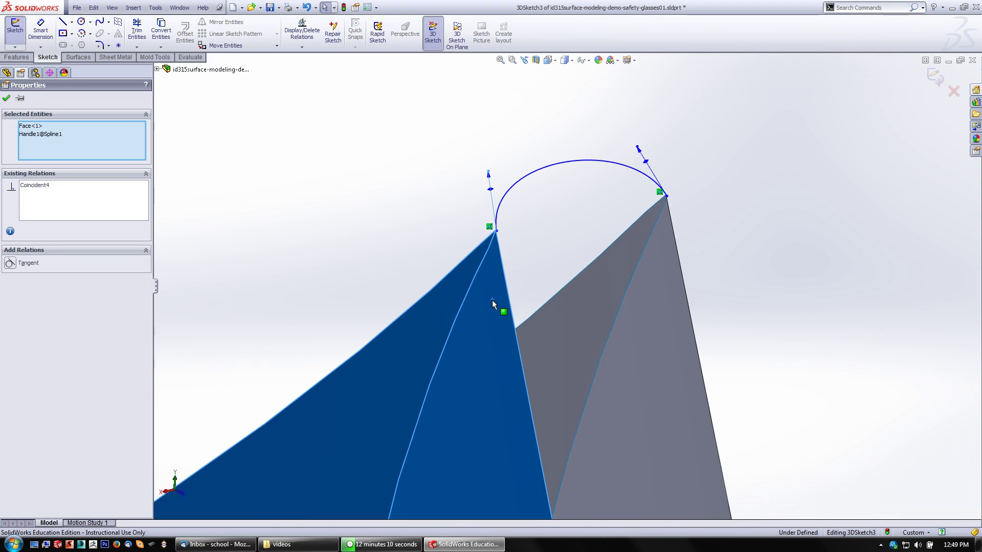
{"action": "left_click", "coordinate": [10, 263]}
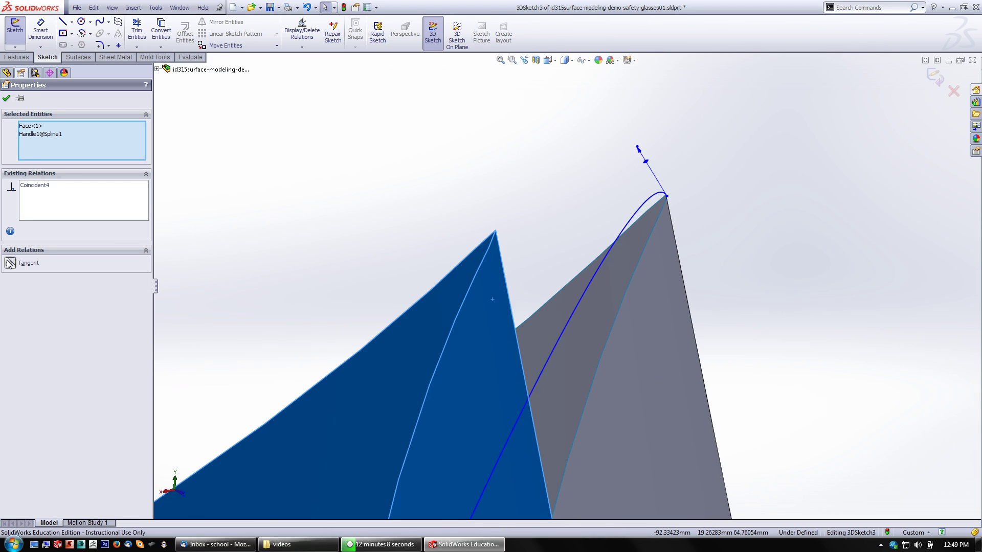
Undo the tangent reshaping and reselect the spline to view its properties
{"action": "scroll", "coordinate": [481, 370], "scroll_direction": "up", "scroll_amount": 10}
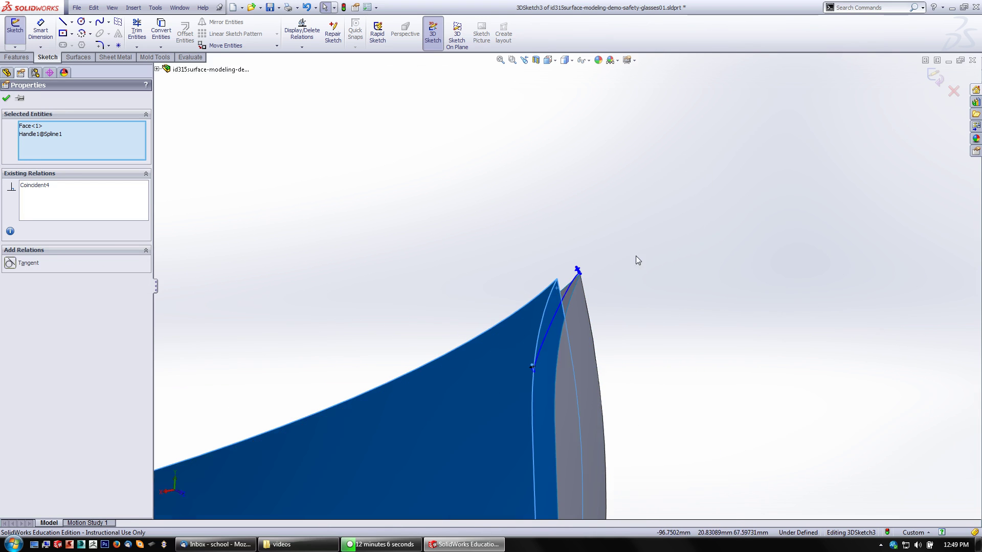
{"action": "scroll", "coordinate": [598, 340], "scroll_direction": "up", "scroll_amount": 2}
{"action": "scroll", "coordinate": [597, 340], "scroll_direction": "down", "scroll_amount": 1}
{"action": "scroll", "coordinate": [584, 351], "scroll_direction": "down", "scroll_amount": 1}
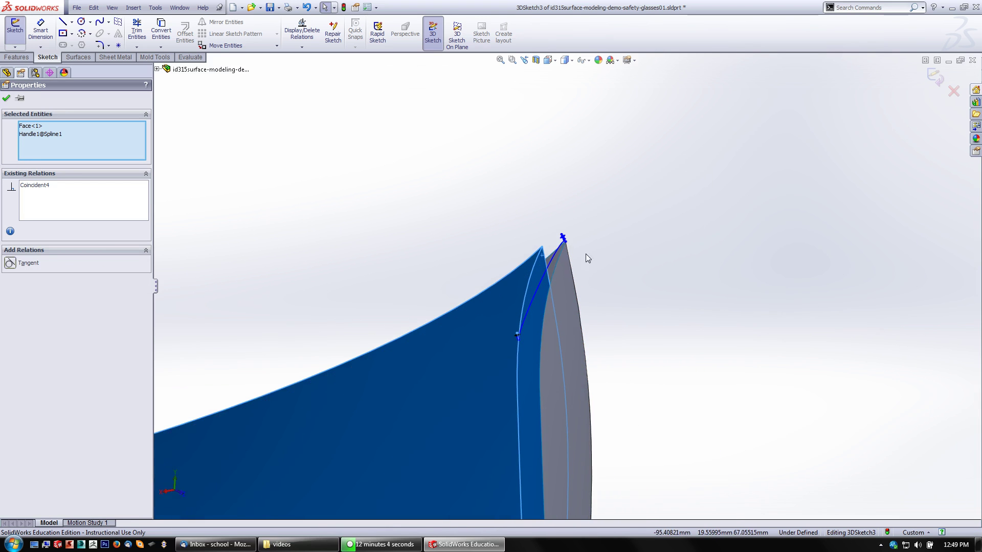
{"action": "left_click", "coordinate": [650, 340]}
{"action": "key", "text": "ctrl+z"}
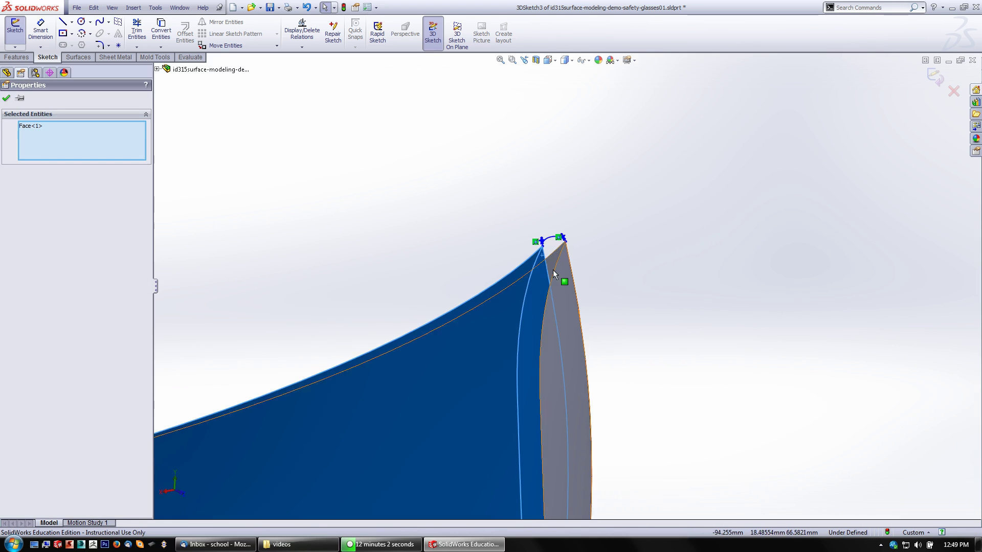
{"action": "left_click", "coordinate": [553, 236]}
Orbit to the rounded corner and discard a stray short spline
{"action": "key", "text": "Escape"}
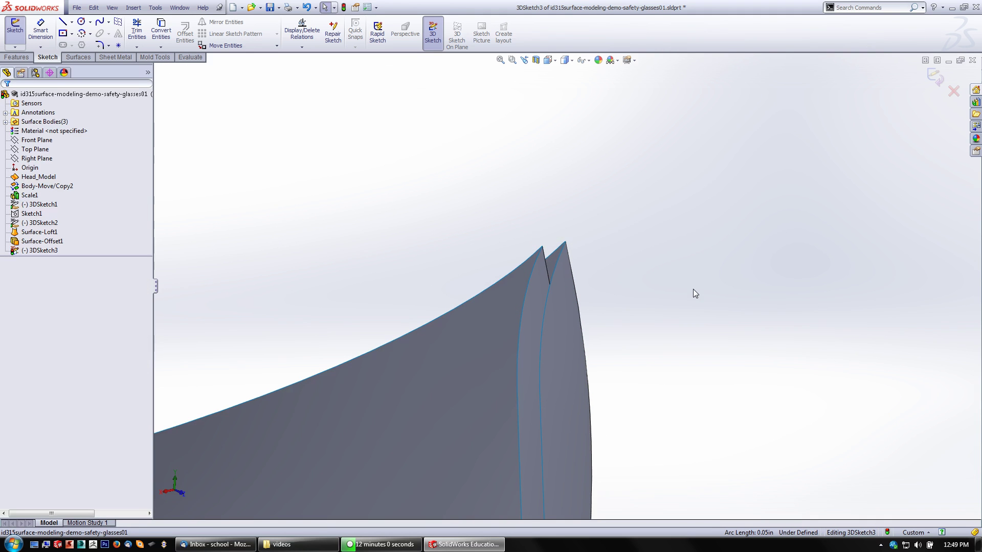
{"action": "middle_click_drag", "start_coordinate": [692, 292], "coordinate": [639, 384]}
{"action": "scroll", "coordinate": [639, 382], "scroll_direction": "up", "scroll_amount": 4}
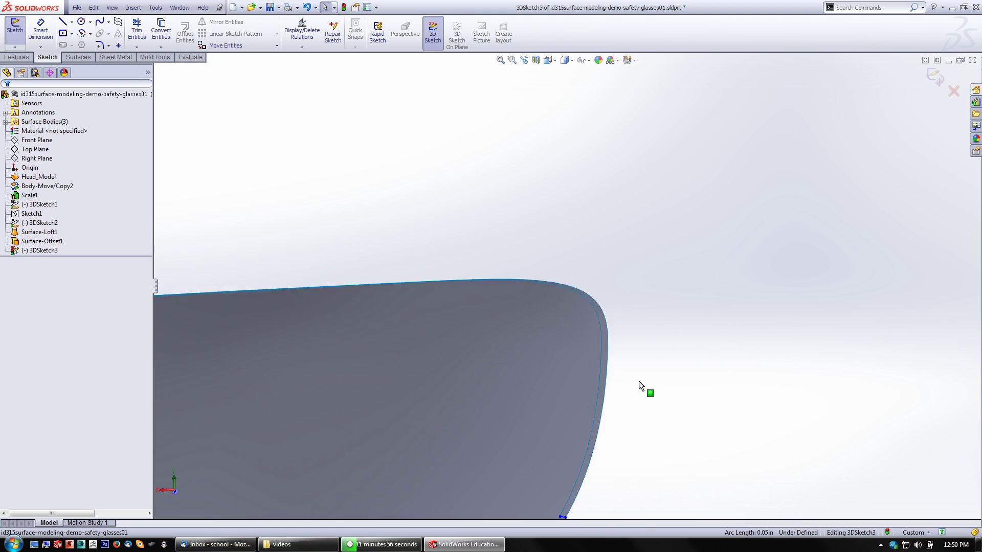
{"action": "scroll", "coordinate": [568, 307], "scroll_direction": "down", "scroll_amount": 7}
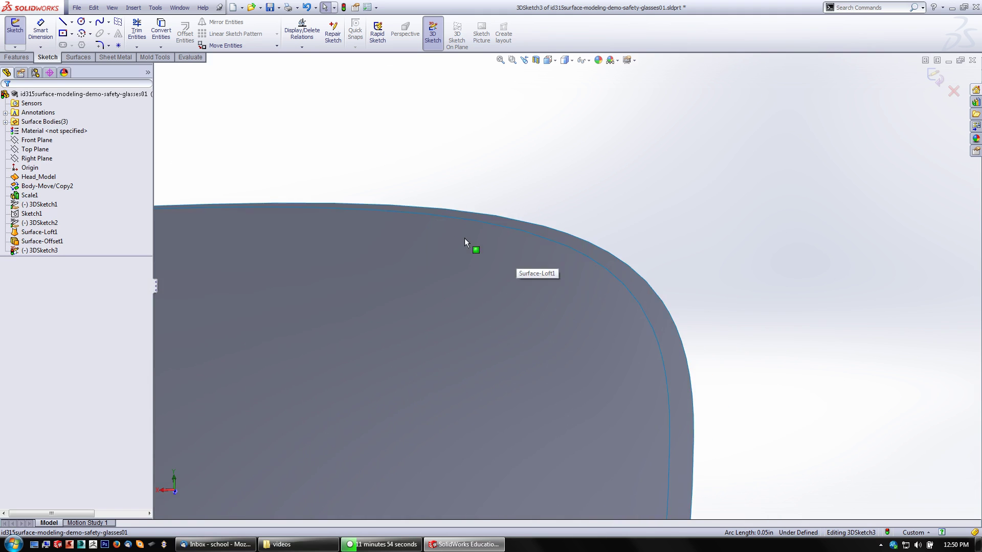
{"action": "mouse_move", "coordinate": [464, 238]}
{"action": "middle_mouse_down"}
{"action": "mouse_move", "coordinate": [479, 206]}
{"action": "mouse_move", "coordinate": [453, 229]}
{"action": "mouse_move", "coordinate": [517, 221]}
{"action": "mouse_move", "coordinate": [617, 142]}
{"action": "mouse_move", "coordinate": [522, 171]}
{"action": "mouse_move", "coordinate": [537, 236]}
{"action": "mouse_move", "coordinate": [717, 375]}
{"action": "mouse_move", "coordinate": [639, 308]}
{"action": "mouse_move", "coordinate": [642, 340]}
{"action": "mouse_move", "coordinate": [664, 335]}
{"action": "middle_mouse_up"}
{"action": "key", "text": "s"}
{"action": "left_click", "coordinate": [675, 373]}
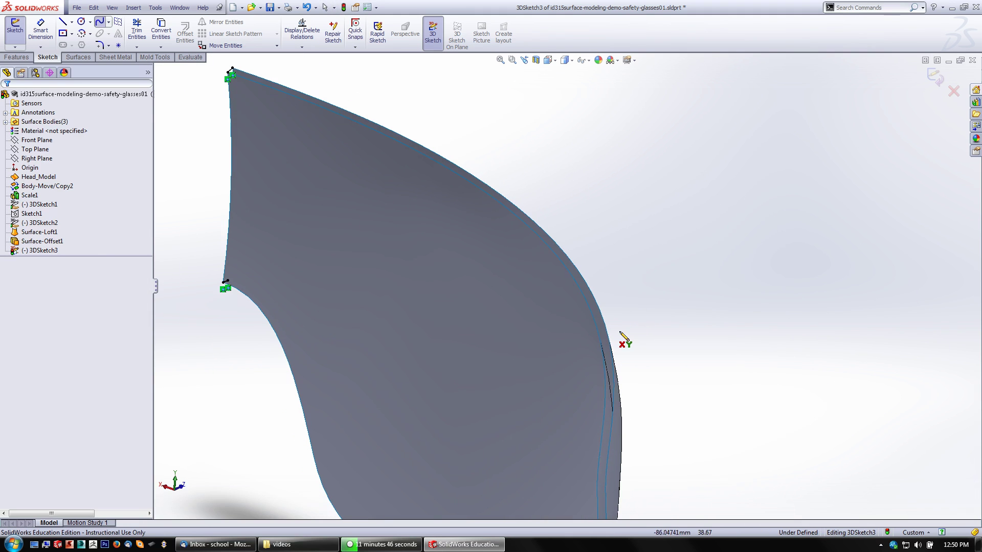
{"action": "left_click", "coordinate": [602, 329]}
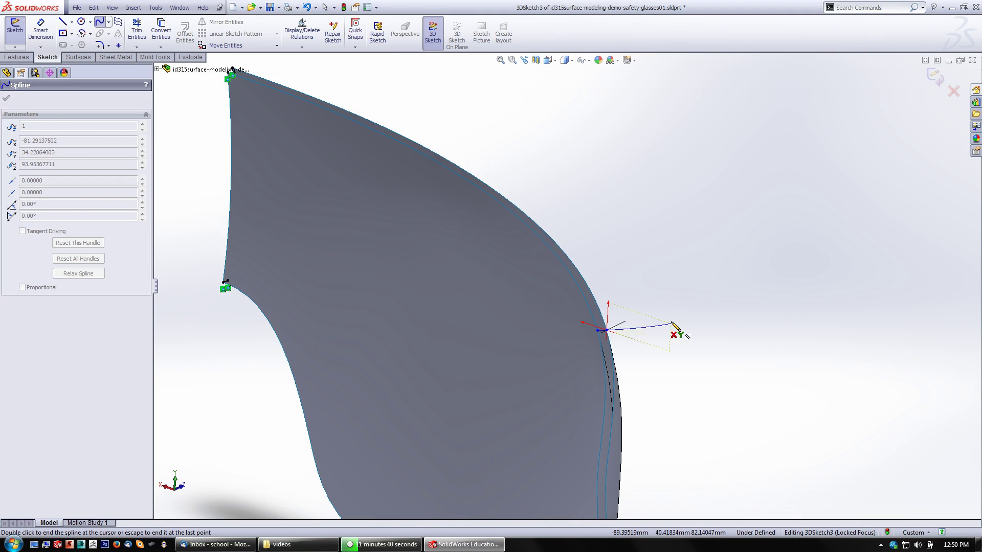
{"action": "key", "text": "Escape"}
{"action": "scroll", "coordinate": [655, 347], "scroll_direction": "down", "scroll_amount": 5}
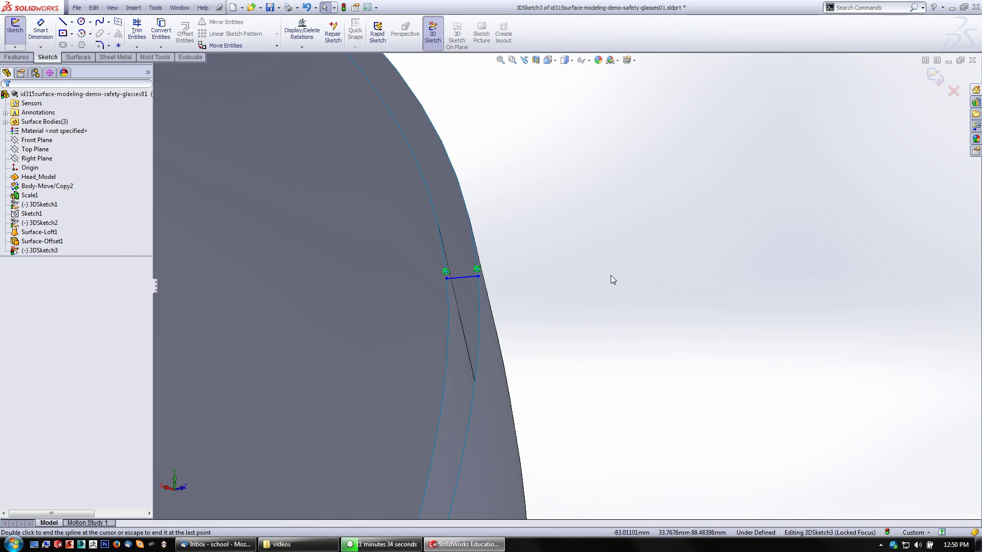
{"action": "key", "text": "Escape"}
Start a spline with points on the lens surface edge and the offset edge
{"action": "key", "text": "s"}
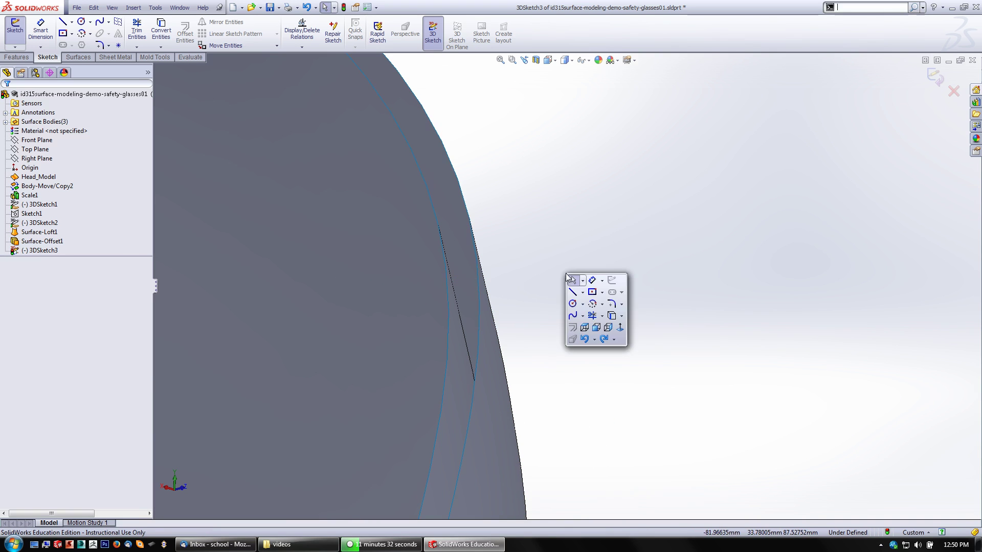
{"action": "left_click", "coordinate": [574, 315]}
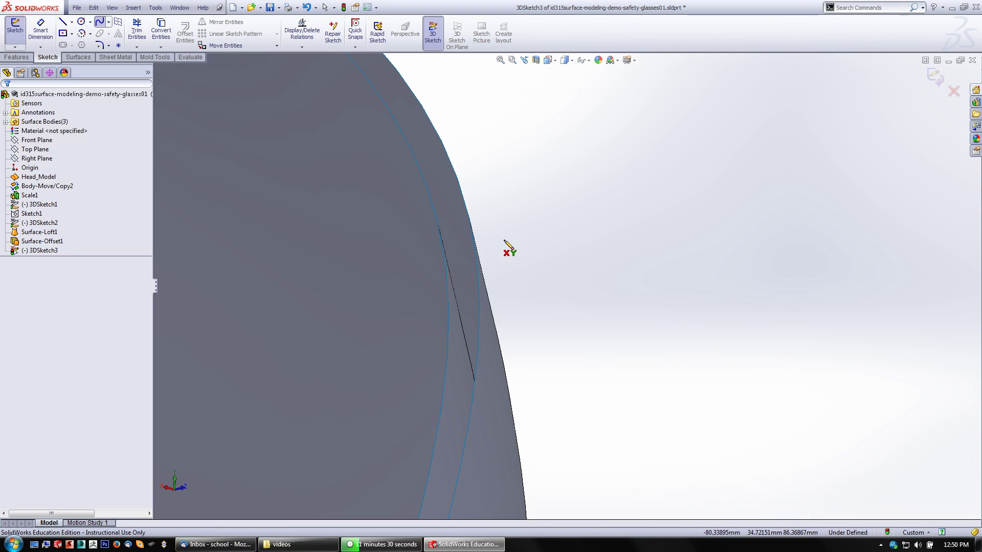
{"action": "scroll", "coordinate": [535, 264], "scroll_direction": "up", "scroll_amount": 8}
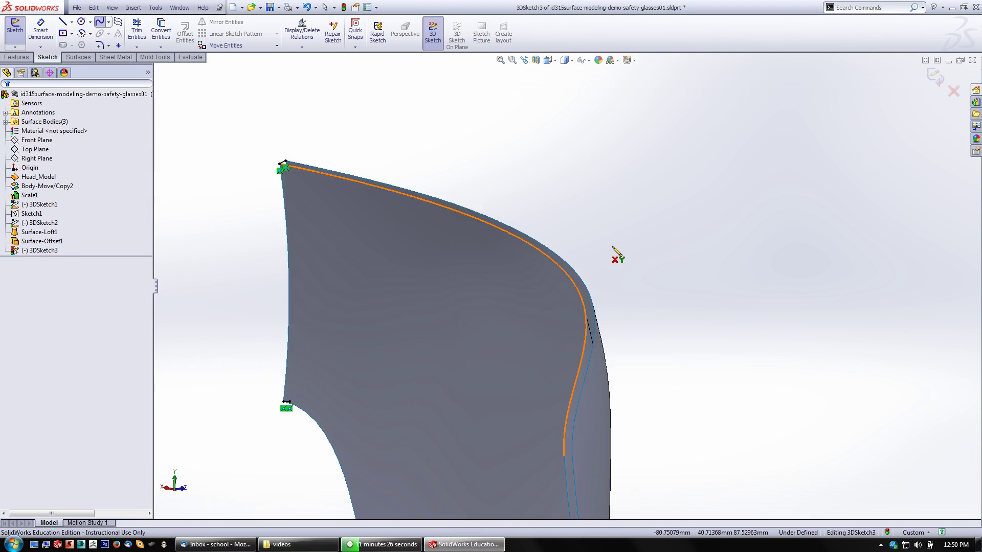
{"action": "scroll", "coordinate": [618, 257], "scroll_direction": "down", "scroll_amount": 5}
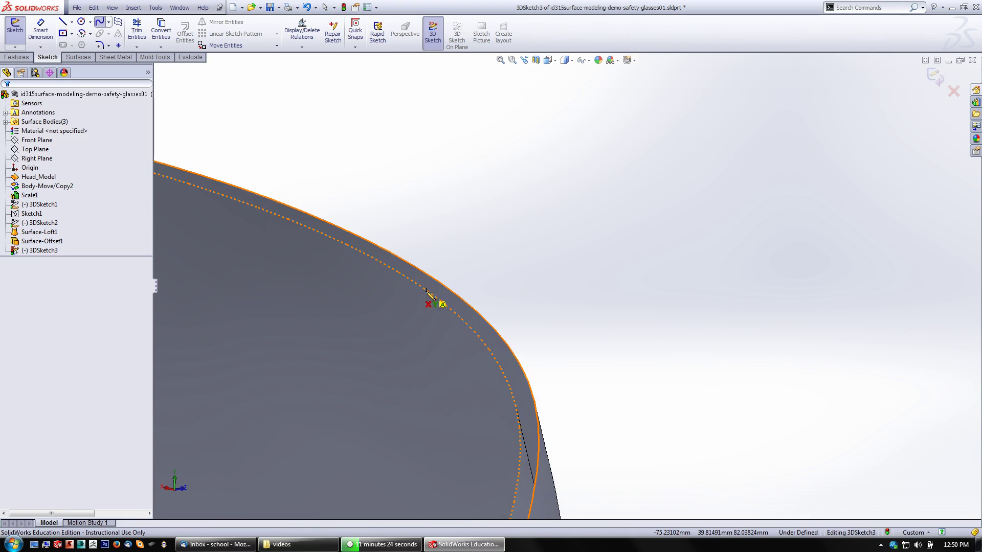
{"action": "left_click", "coordinate": [468, 324]}
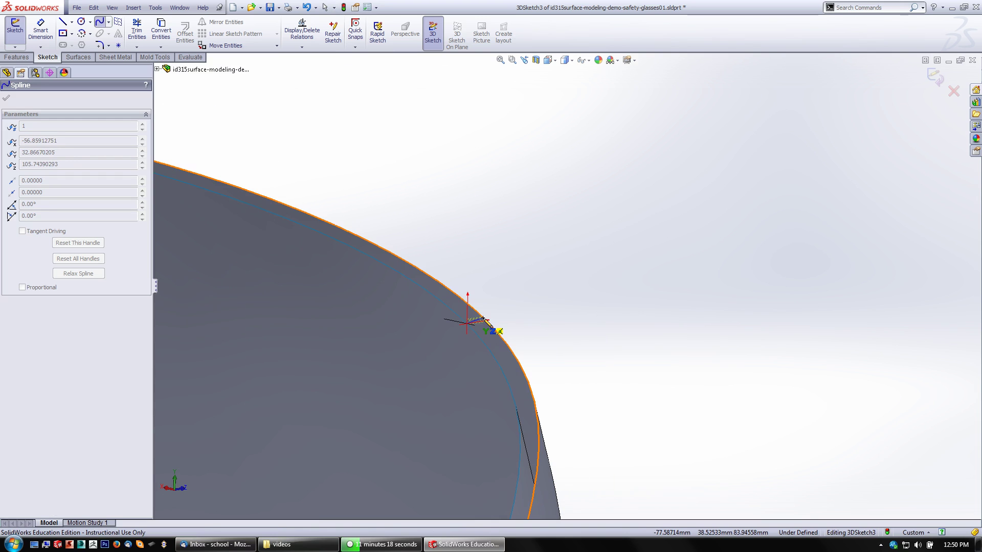
{"action": "left_click", "coordinate": [483, 318]}
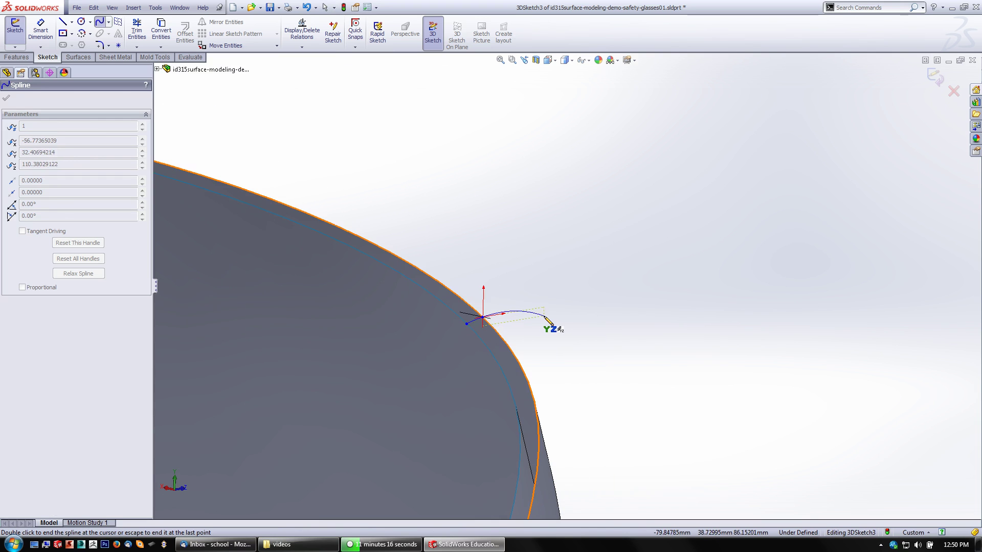
Finish the spline and drag its tangent handles to arch it toward the corner
{"action": "middle_click_drag", "start_coordinate": [523, 314], "coordinate": [519, 348]}
{"action": "scroll", "coordinate": [519, 348], "scroll_direction": "down", "scroll_amount": 6}
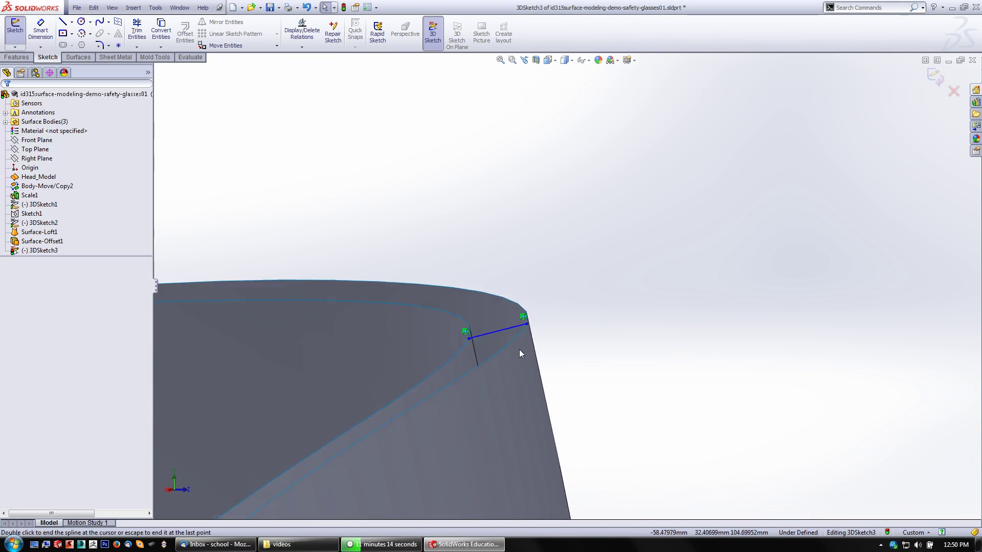
{"action": "double_click", "coordinate": [489, 296]}
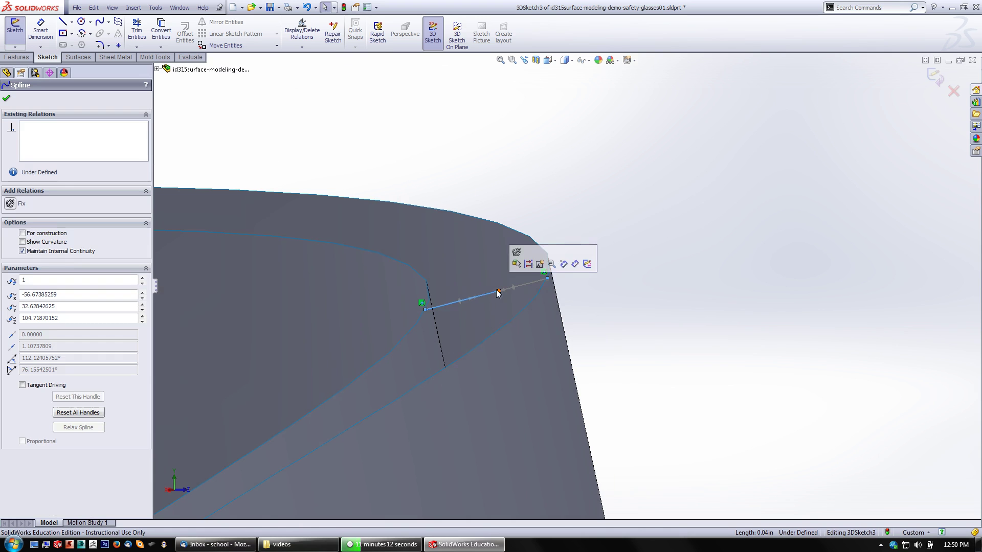
{"action": "left_click_drag", "start_coordinate": [475, 302], "coordinate": [425, 254]}
{"action": "left_click_drag", "start_coordinate": [490, 261], "coordinate": [528, 226]}
{"action": "left_click_drag", "start_coordinate": [424, 279], "coordinate": [413, 252]}
From a side-on view, remove the spline's loop and adjust its endpoints
{"action": "scroll", "coordinate": [386, 333], "scroll_direction": "up", "scroll_amount": 3}
{"action": "middle_click_drag", "start_coordinate": [387, 334], "coordinate": [450, 308]}
{"action": "scroll", "coordinate": [885, 354], "scroll_direction": "up", "scroll_amount": 5}
{"action": "middle_click_drag", "start_coordinate": [885, 354], "coordinate": [329, 265]}
{"action": "left_click_drag", "start_coordinate": [308, 256], "coordinate": [302, 266]}
{"action": "left_click", "coordinate": [316, 345]}
{"action": "left_click_drag", "start_coordinate": [316, 346], "coordinate": [309, 345]}
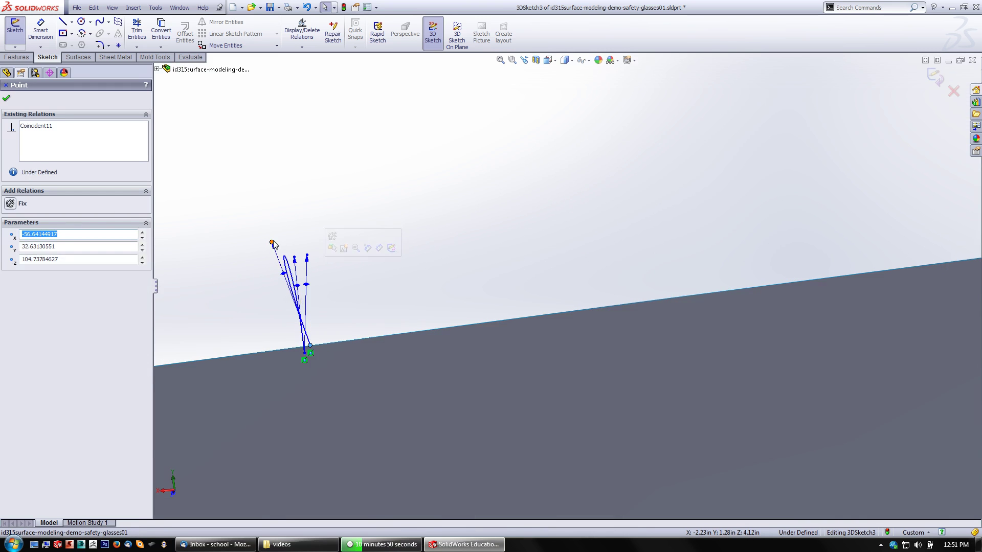
{"action": "left_click_drag", "start_coordinate": [273, 244], "coordinate": [304, 237]}
{"action": "left_click", "coordinate": [422, 257]}
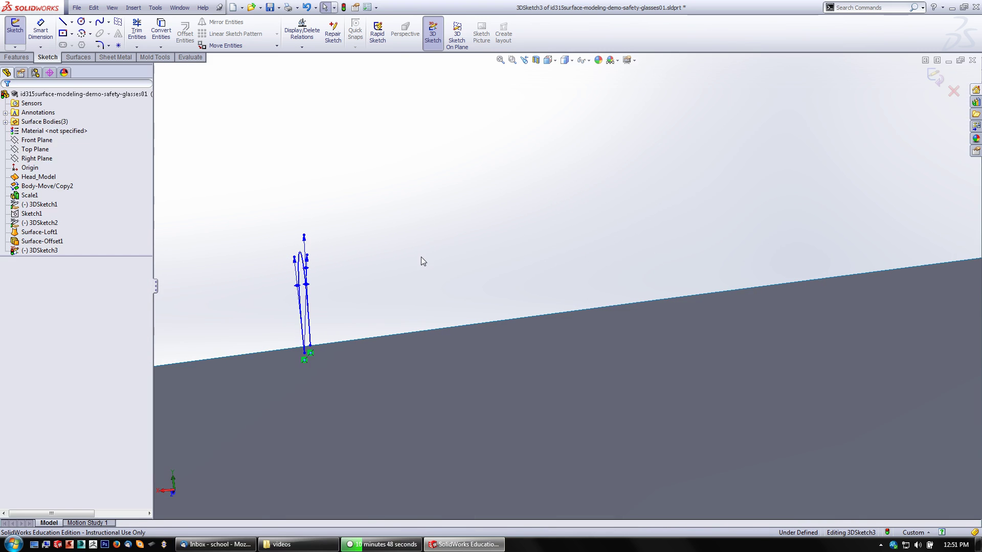
Exit the 3D sketch and reopen 3DSketch3 for editing
{"action": "left_click", "coordinate": [347, 8]}
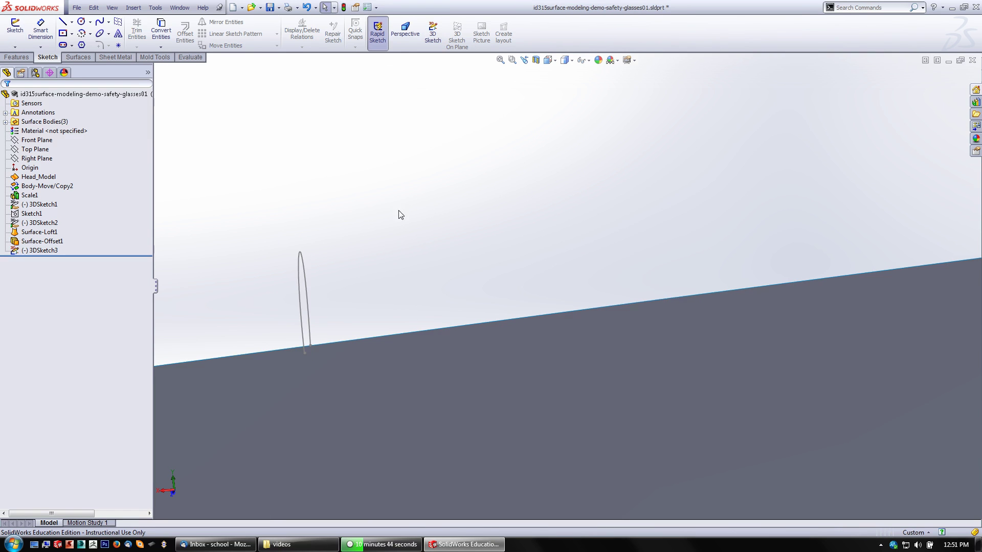
{"action": "left_click", "coordinate": [298, 284]}
{"action": "left_click", "coordinate": [327, 246]}
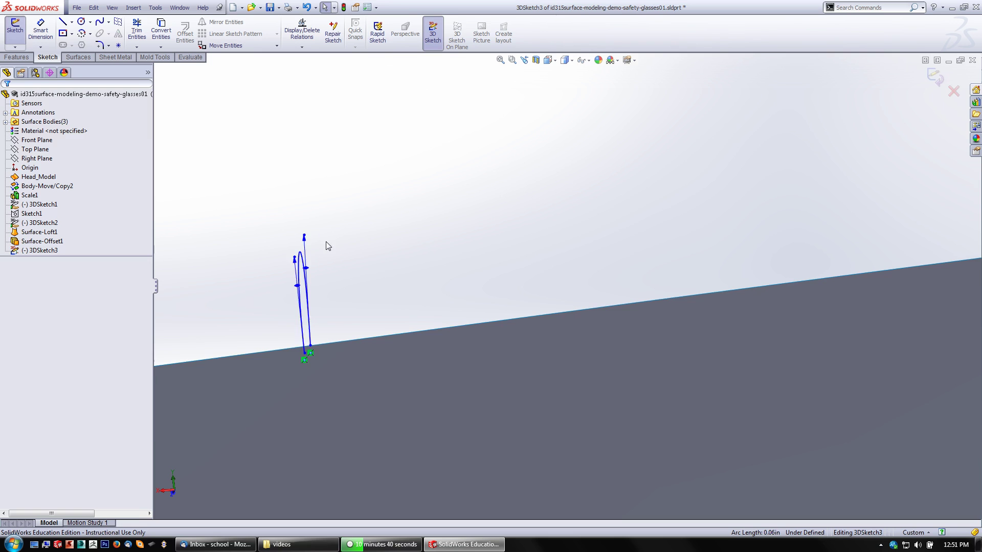
{"action": "mouse_move", "coordinate": [382, 290]}
{"action": "middle_mouse_down"}
{"action": "mouse_move", "coordinate": [517, 326]}
{"action": "mouse_move", "coordinate": [394, 383]}
{"action": "mouse_move", "coordinate": [455, 351]}
{"action": "middle_mouse_up"}
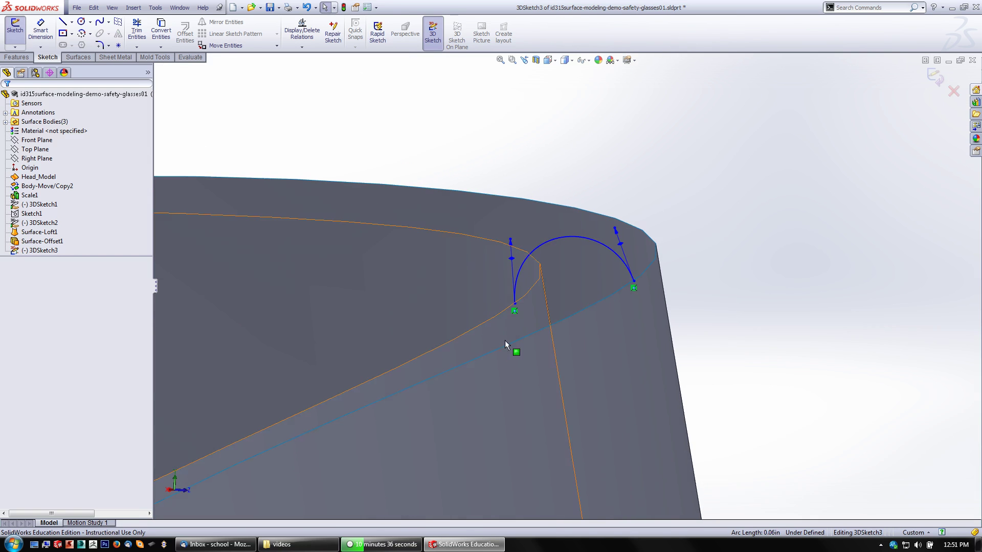
Add Tangent relations between the arched spline and the lens face, then the other surface face
{"action": "left_click", "coordinate": [560, 238]}
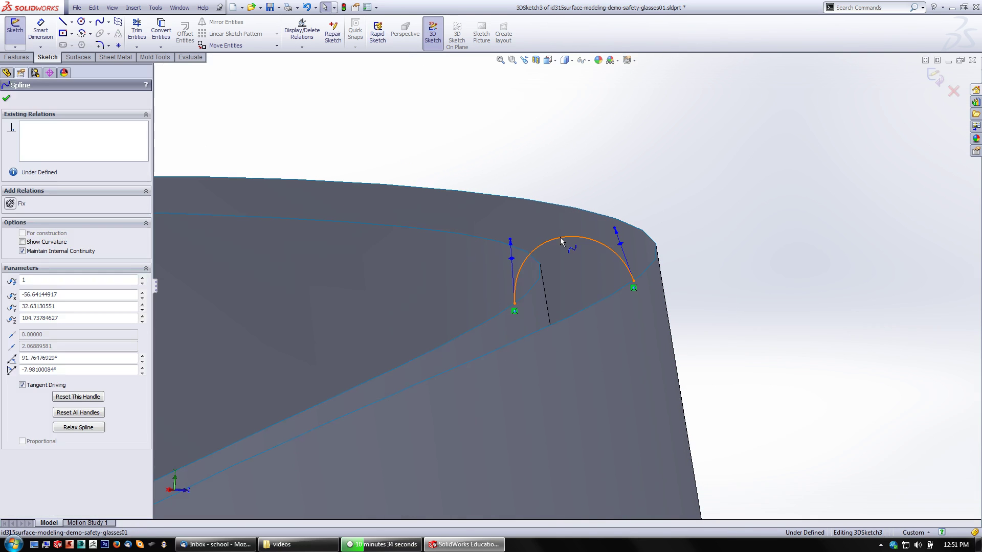
{"action": "left_click", "coordinate": [517, 324], "text": "ctrl"}
{"action": "left_click", "coordinate": [543, 284]}
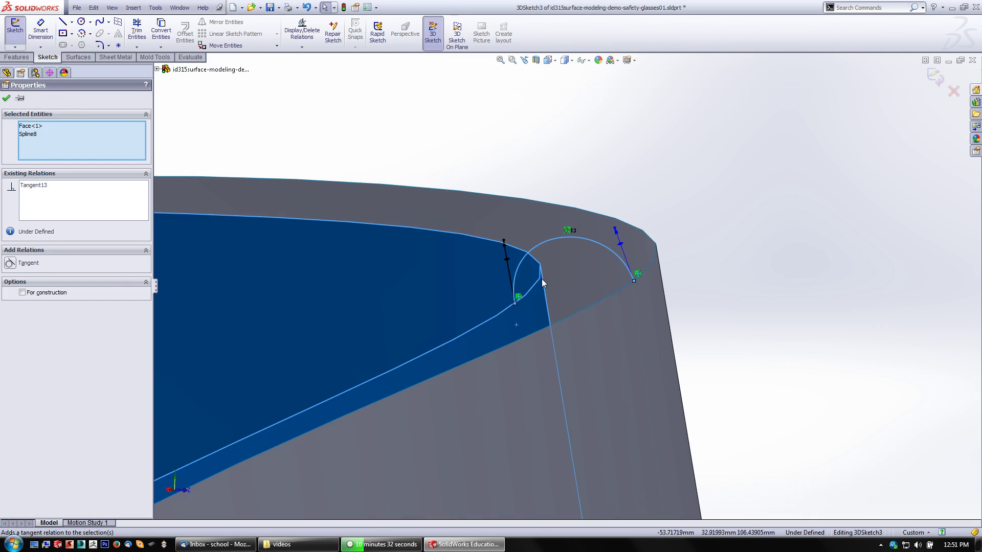
{"action": "left_click", "coordinate": [765, 271]}
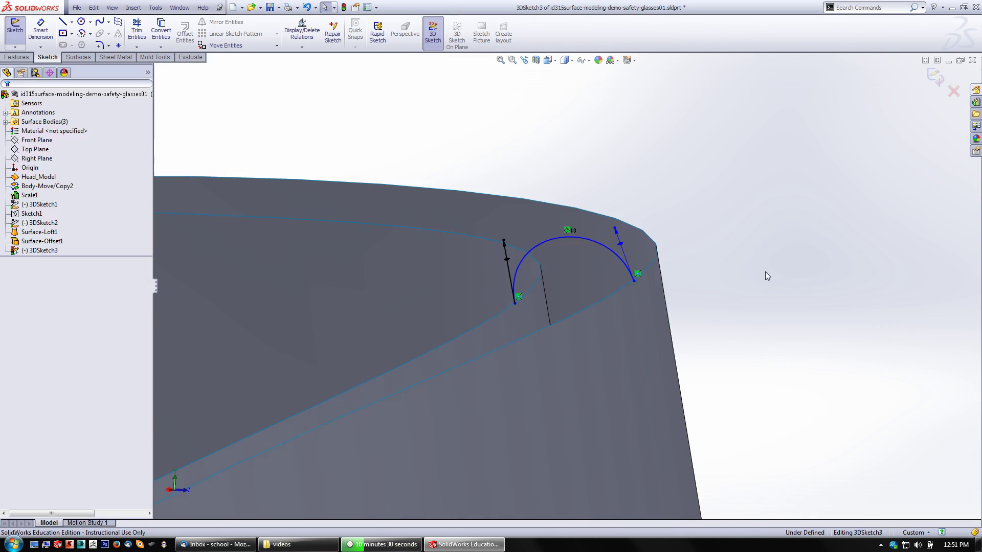
{"action": "left_click", "coordinate": [620, 255]}
{"action": "left_click", "coordinate": [628, 337], "text": "ctrl"}
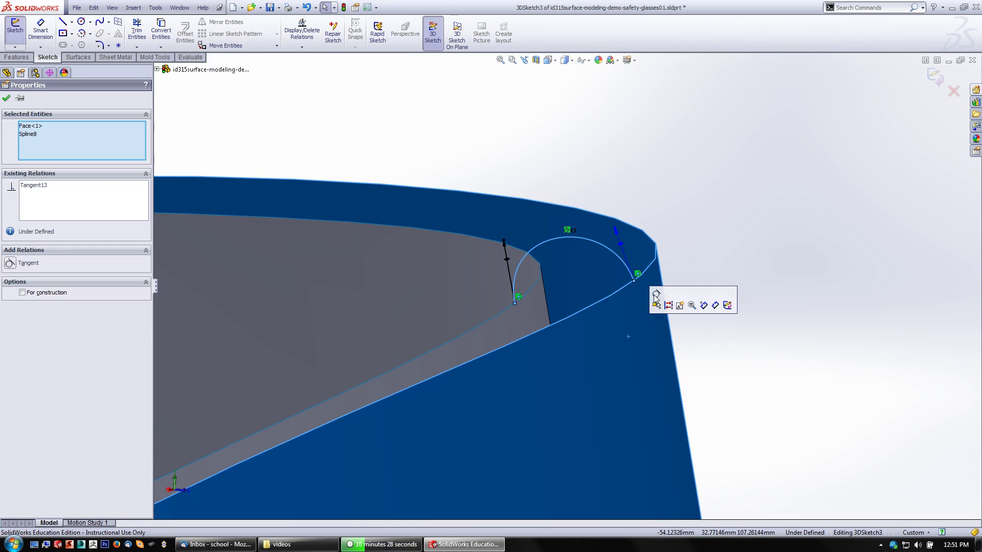
{"action": "left_click", "coordinate": [656, 302]}
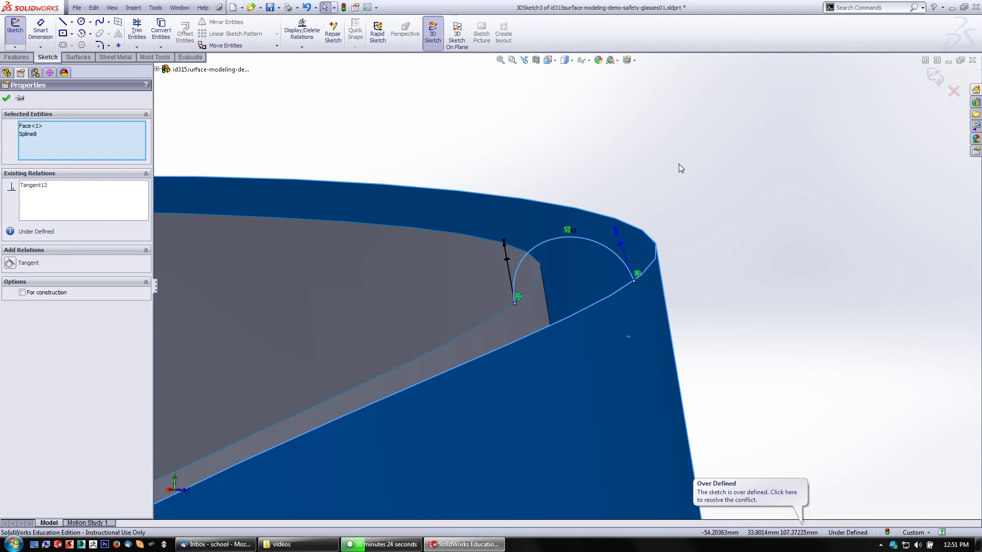
{"action": "left_click", "coordinate": [704, 190]}
Drag the arc's tangent handle to re-angle its end tangent to about -89.16° and 16.48°
{"action": "middle_click_drag", "start_coordinate": [759, 268], "coordinate": [605, 272]}
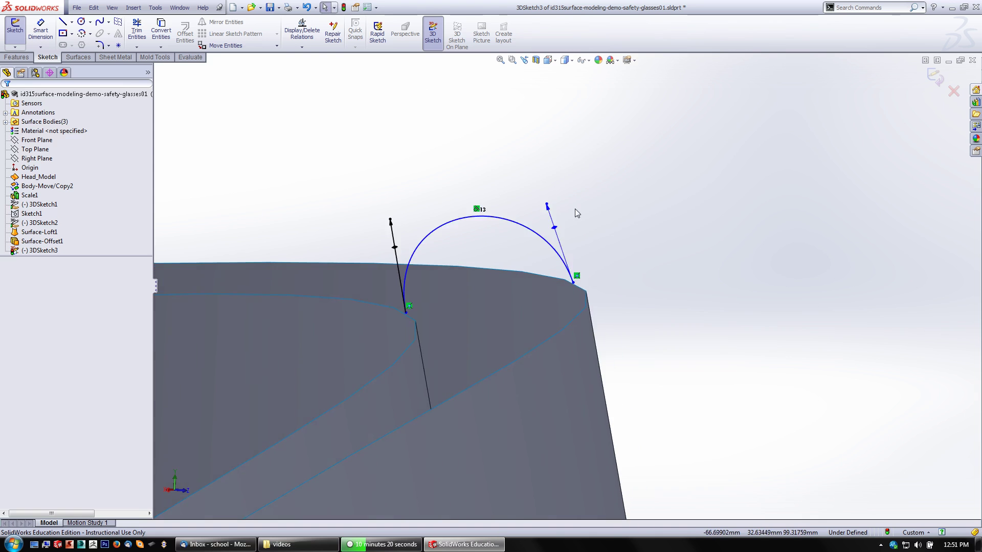
{"action": "middle_click_drag", "start_coordinate": [575, 209], "coordinate": [646, 269]}
{"action": "left_click_drag", "start_coordinate": [580, 220], "coordinate": [590, 218]}
{"action": "middle_click_drag", "start_coordinate": [707, 330], "coordinate": [665, 322]}
{"action": "scroll", "coordinate": [399, 347], "scroll_direction": "up", "scroll_amount": 6}
{"action": "middle_click_drag", "start_coordinate": [399, 348], "coordinate": [503, 245]}
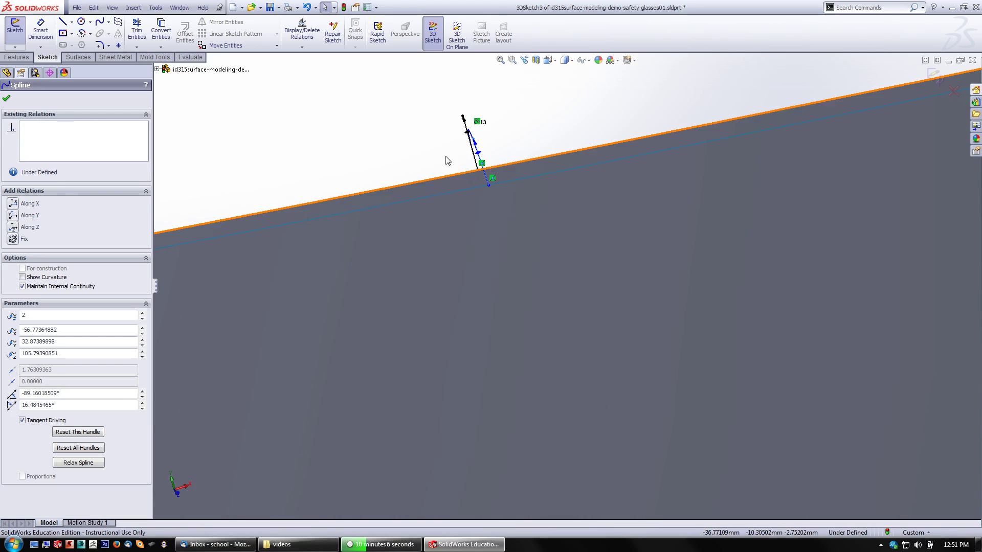
Draw a short guide line from the spline endpoint and pin its lower end On Surface
{"action": "key", "text": "l"}
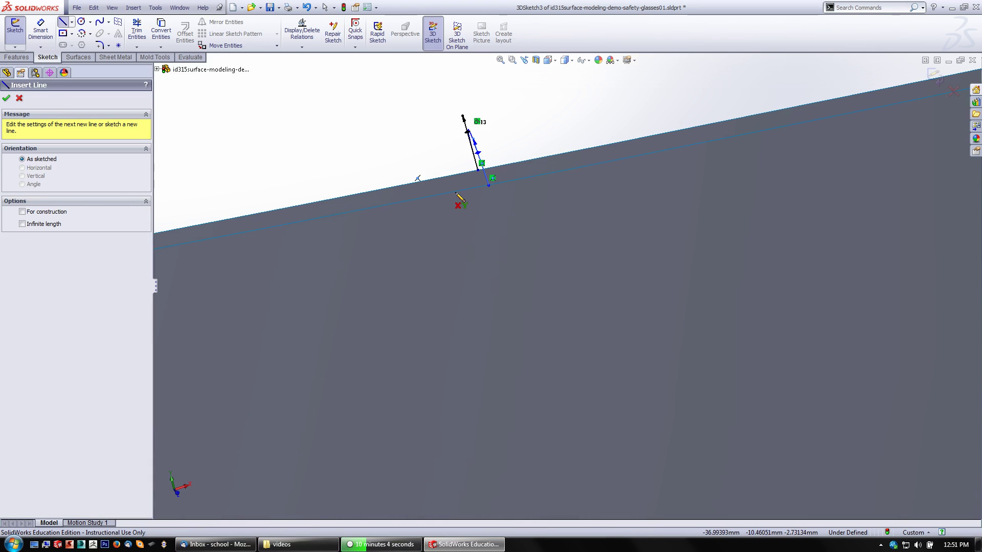
{"action": "left_click", "coordinate": [489, 187]}
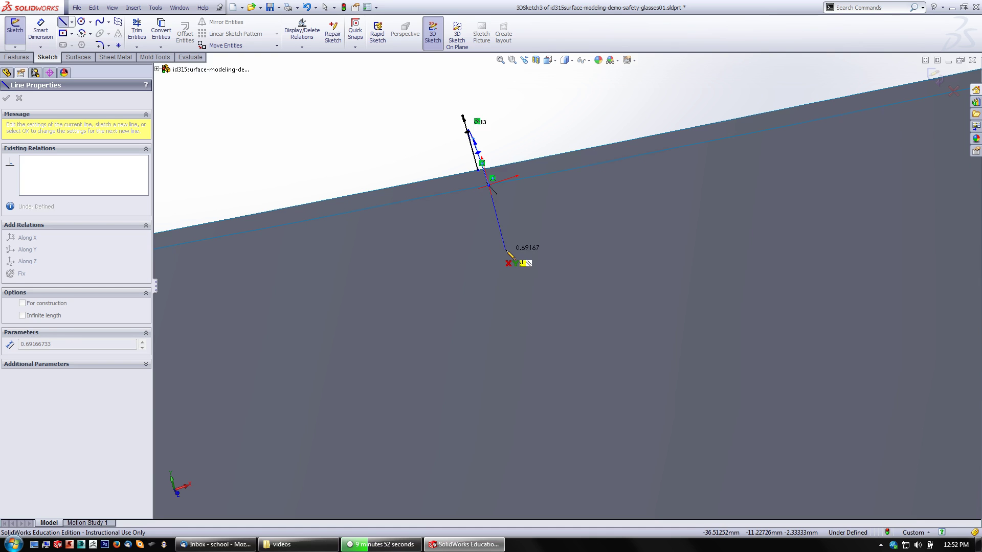
{"action": "double_click", "coordinate": [505, 251]}
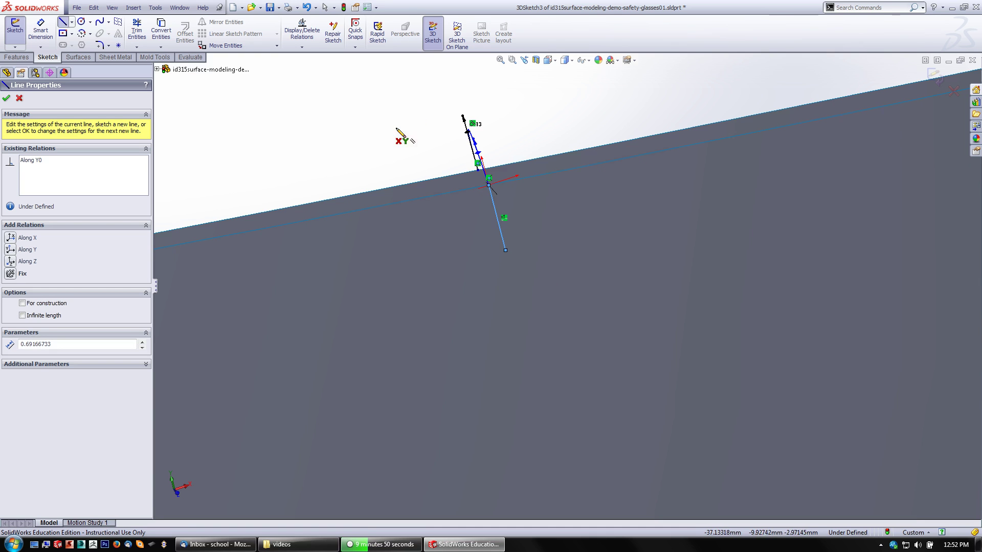
{"action": "key", "text": "Escape"}
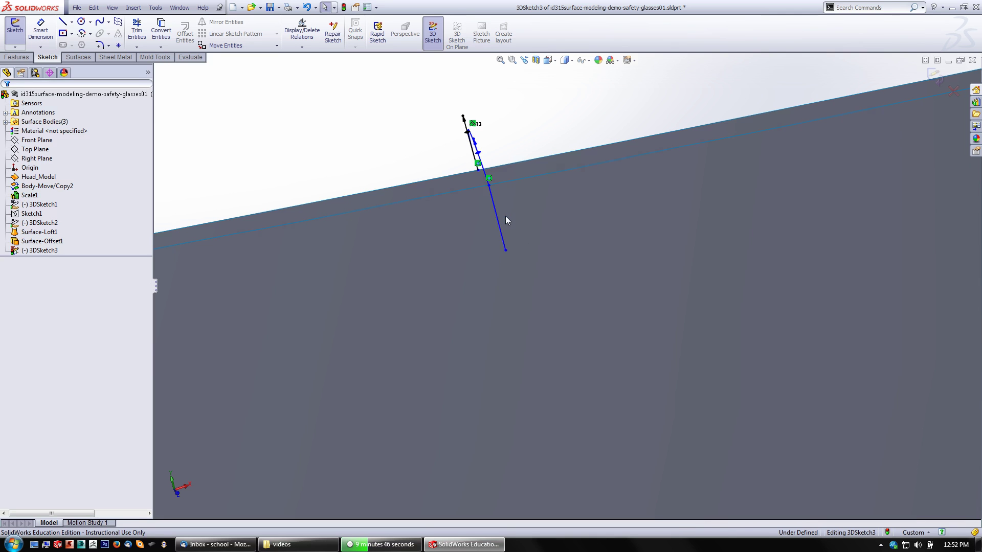
{"action": "left_click", "coordinate": [505, 250]}
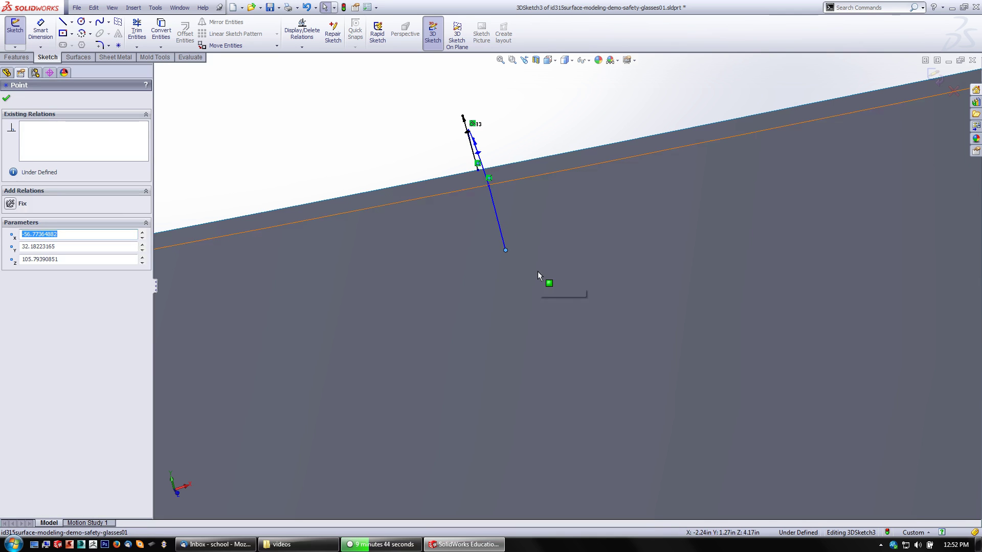
{"action": "left_click", "coordinate": [538, 271], "text": "ctrl"}
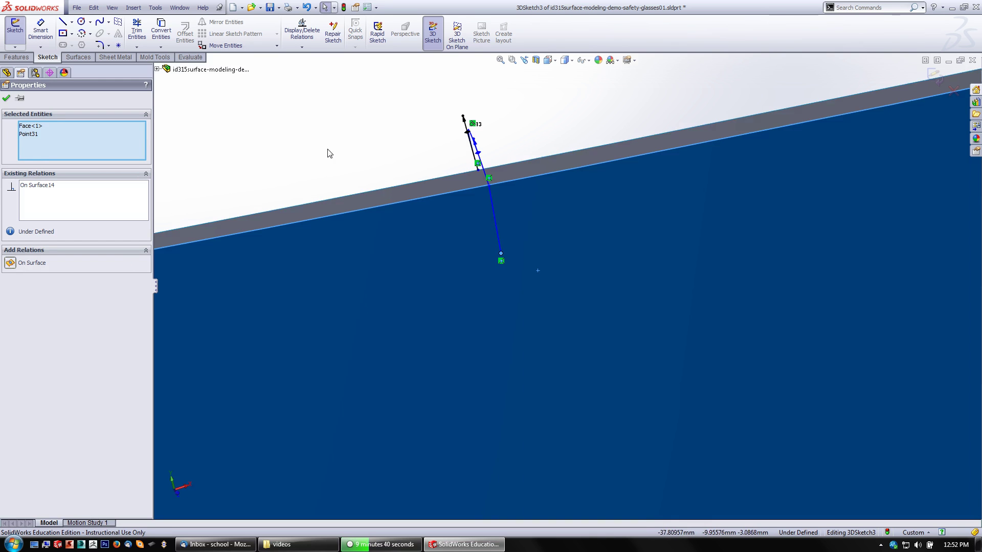
{"action": "left_click", "coordinate": [329, 153]}
Make the edge spline tangent to the new guide line
{"action": "scroll", "coordinate": [527, 159], "scroll_direction": "down", "scroll_amount": 5}
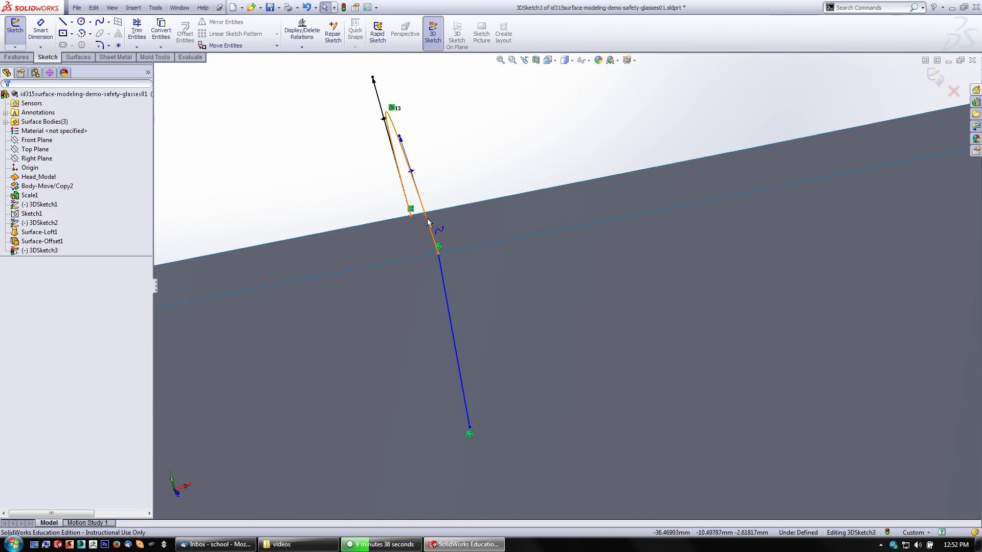
{"action": "left_click", "coordinate": [428, 223]}
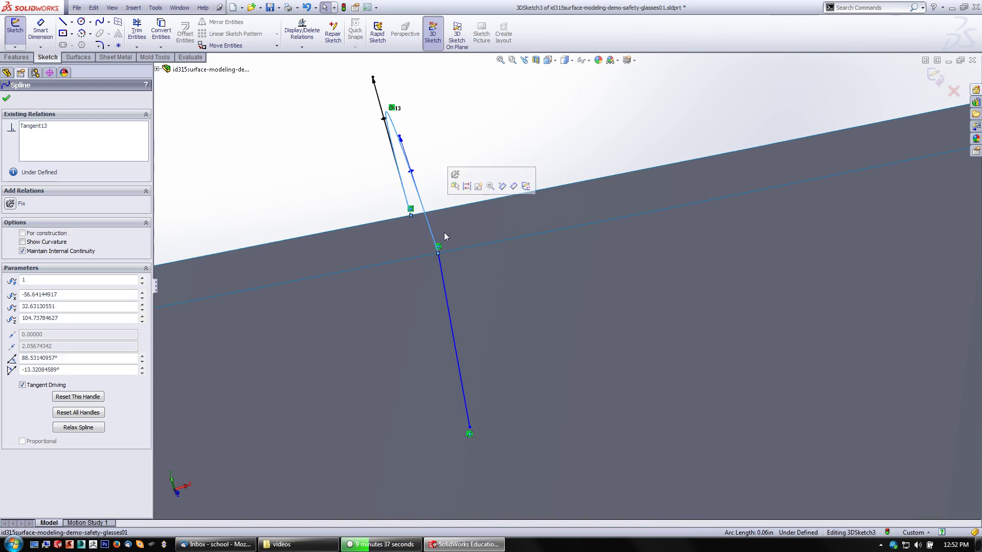
{"action": "left_click", "coordinate": [447, 305], "text": "ctrl"}
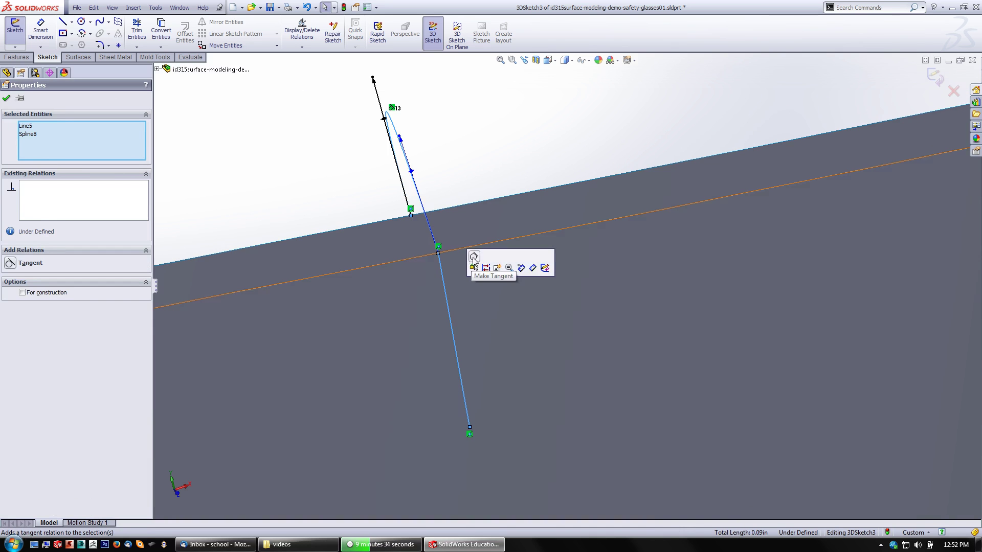
{"action": "left_click", "coordinate": [472, 257]}
{"action": "left_click", "coordinate": [477, 156]}
Orbit around the lens edge to inspect the guide line and tangent spline
{"action": "scroll", "coordinate": [464, 281], "scroll_direction": "up", "scroll_amount": 4}
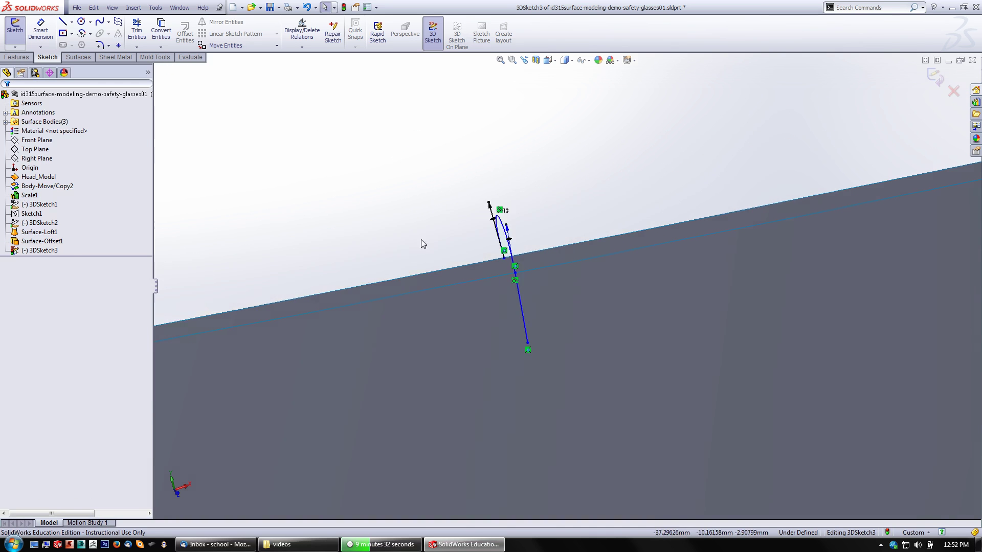
{"action": "middle_click_drag", "start_coordinate": [422, 239], "coordinate": [524, 276]}
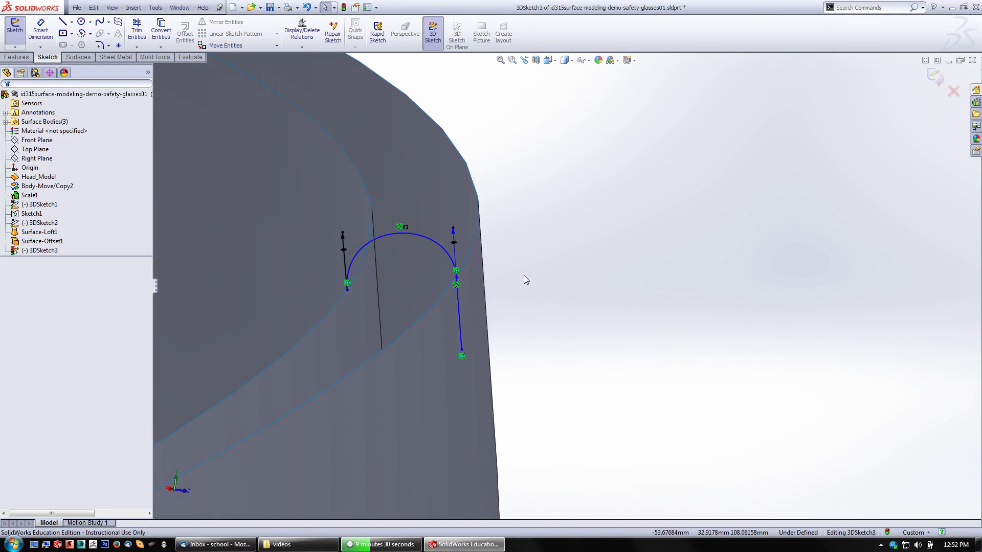
{"action": "left_click", "coordinate": [461, 318]}
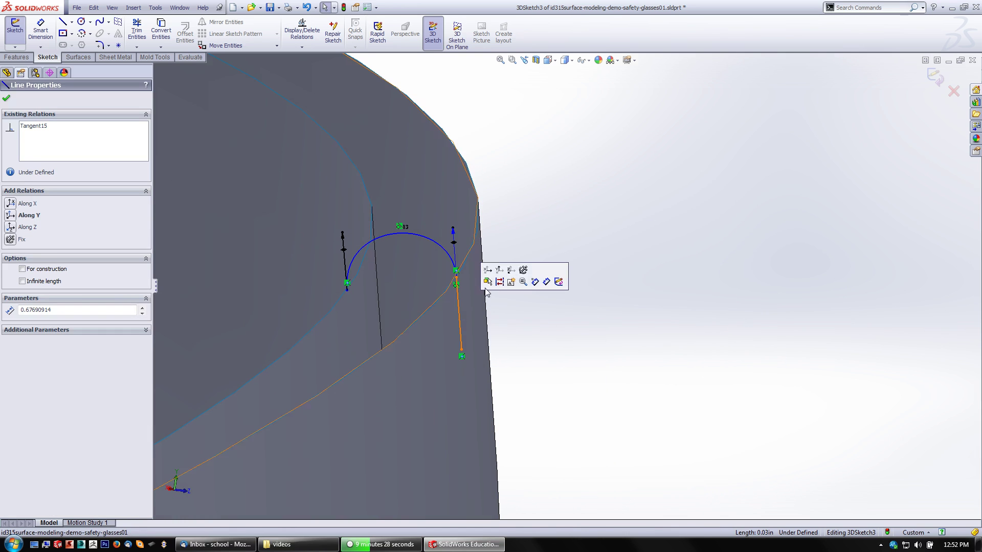
{"action": "left_click", "coordinate": [567, 302]}
{"action": "scroll", "coordinate": [569, 307], "scroll_direction": "up", "scroll_amount": 3}
{"action": "middle_click_drag", "start_coordinate": [370, 287], "coordinate": [380, 331]}
{"action": "scroll", "coordinate": [455, 352], "scroll_direction": "up", "scroll_amount": 5}
{"action": "scroll", "coordinate": [562, 386], "scroll_direction": "down", "scroll_amount": 3}
{"action": "middle_click_drag", "start_coordinate": [513, 378], "coordinate": [471, 401]}
Select the short straight spline and orbit to the lens's lower corner
{"action": "scroll", "coordinate": [471, 401], "scroll_direction": "up", "scroll_amount": 6}
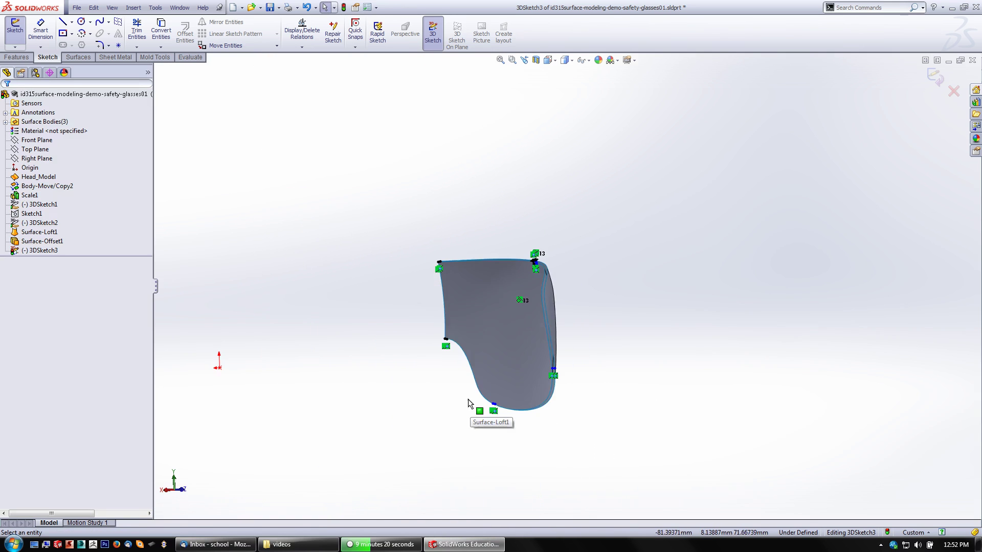
{"action": "scroll", "coordinate": [583, 398], "scroll_direction": "down", "scroll_amount": 10}
{"action": "scroll", "coordinate": [464, 249], "scroll_direction": "down", "scroll_amount": 3}
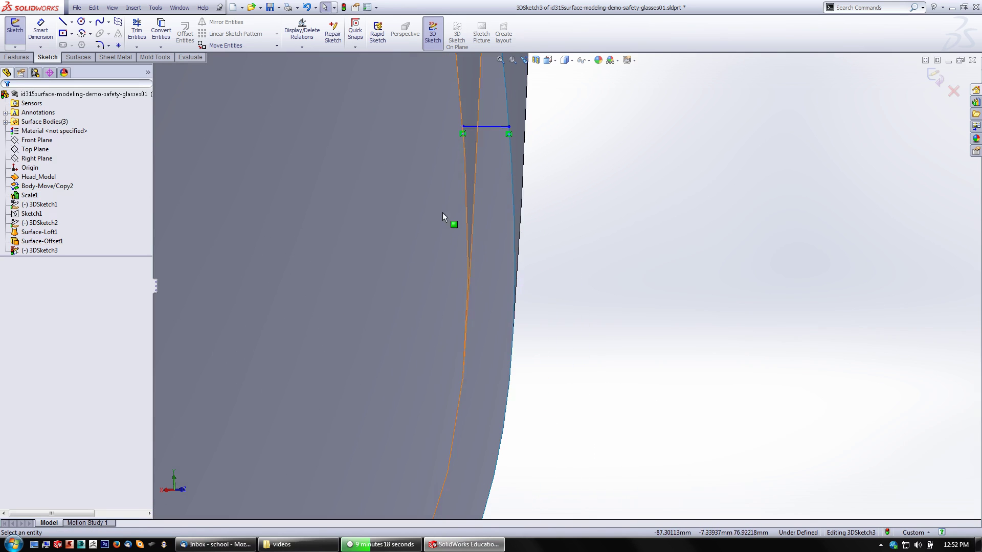
{"action": "left_click", "coordinate": [482, 128]}
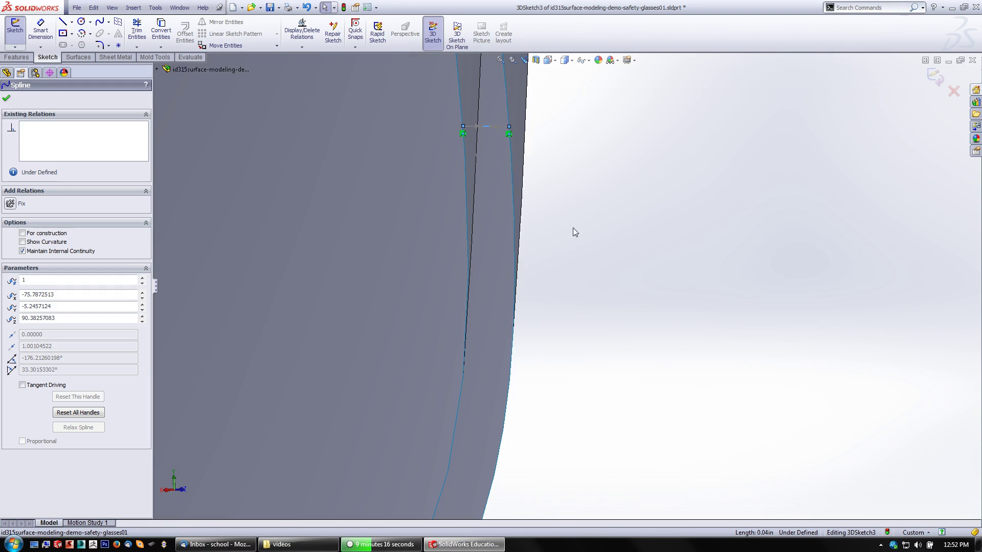
{"action": "scroll", "coordinate": [547, 143], "scroll_direction": "up", "scroll_amount": 4}
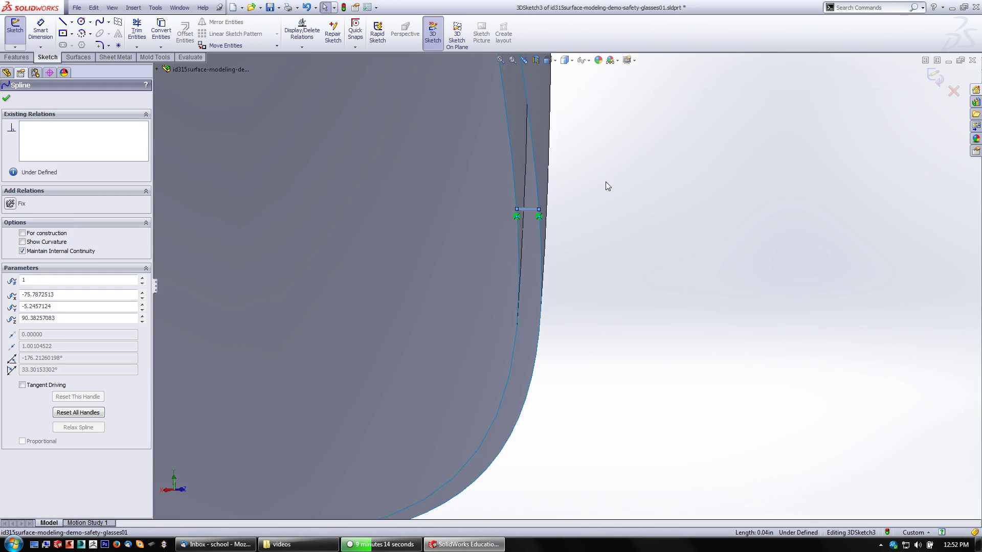
{"action": "middle_click_drag", "start_coordinate": [605, 182], "coordinate": [614, 282]}
{"action": "scroll", "coordinate": [546, 224], "scroll_direction": "down", "scroll_amount": 6}
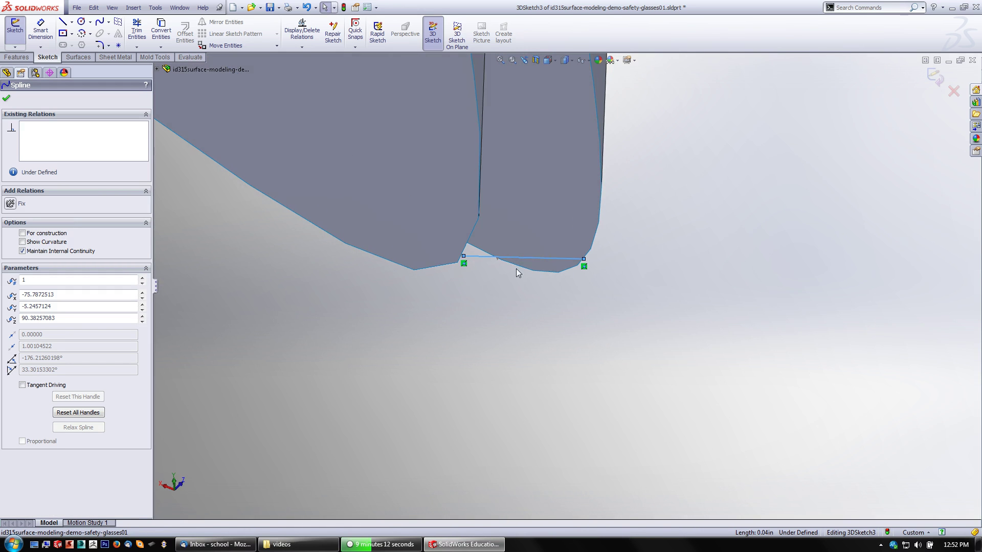
{"action": "middle_click_drag", "start_coordinate": [512, 303], "coordinate": [523, 325]}
Drag the spline's start and end tangent handles to bend it into a U-shaped curve
{"action": "left_click_drag", "start_coordinate": [497, 314], "coordinate": [449, 365]}
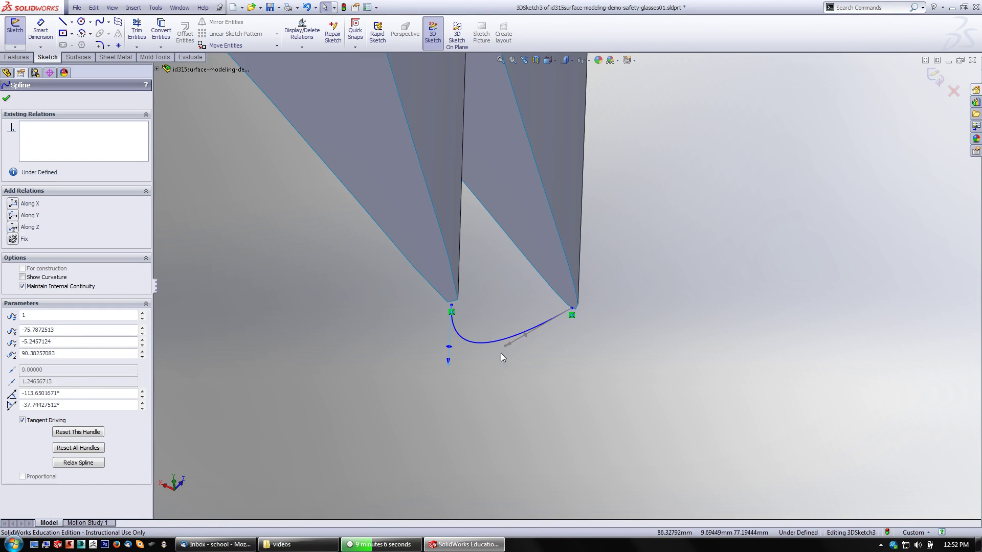
{"action": "left_click_drag", "start_coordinate": [506, 346], "coordinate": [572, 368]}
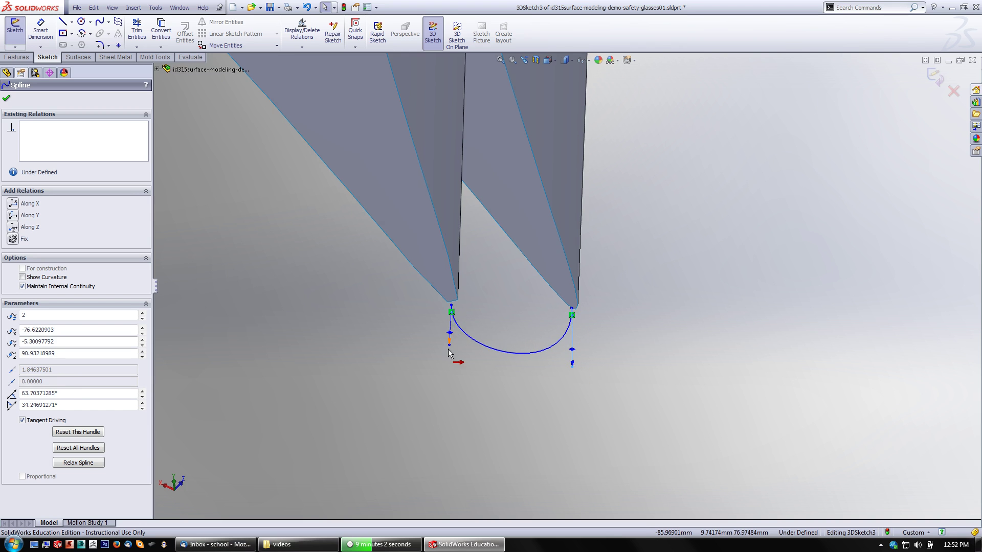
{"action": "left_click_drag", "start_coordinate": [449, 345], "coordinate": [448, 364]}
{"action": "middle_click_drag", "start_coordinate": [427, 375], "coordinate": [640, 147]}
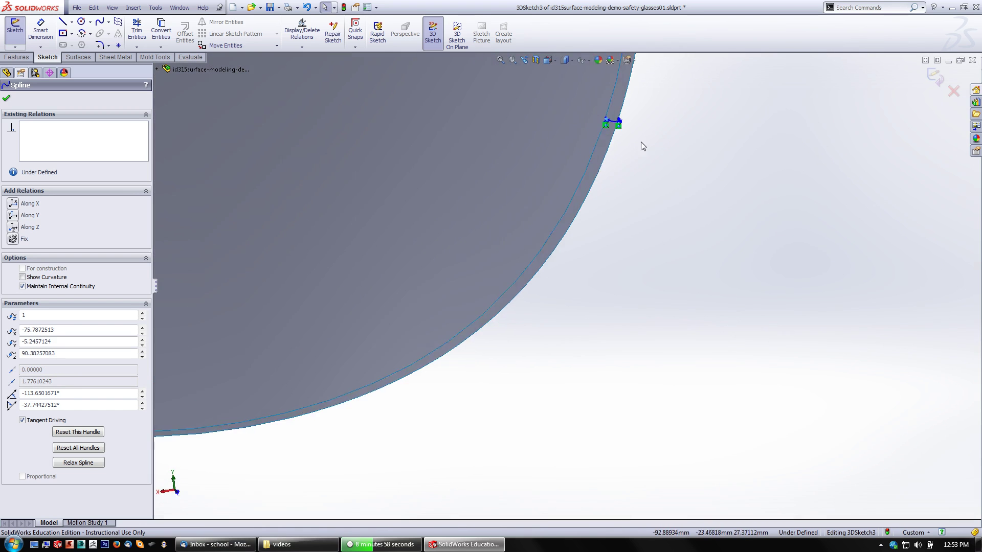
{"action": "scroll", "coordinate": [591, 180], "scroll_direction": "down", "scroll_amount": 6}
{"action": "middle_click_drag", "start_coordinate": [481, 258], "coordinate": [462, 261]}
Make the U-spline tangent to Surface-Loft1, undoing the over-defining tangency to Surface-Offset1
{"action": "left_click", "coordinate": [527, 205]}
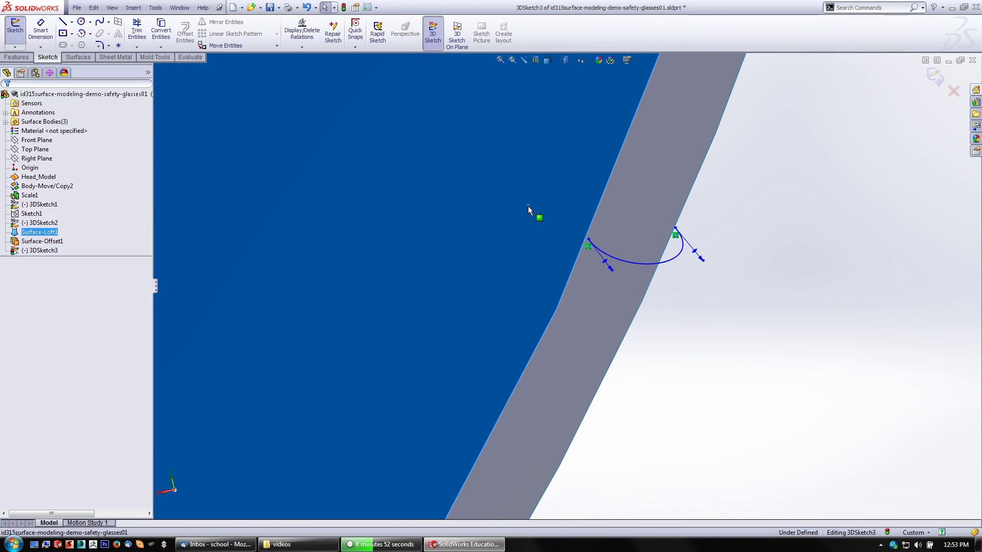
{"action": "left_click", "coordinate": [637, 263], "text": "ctrl"}
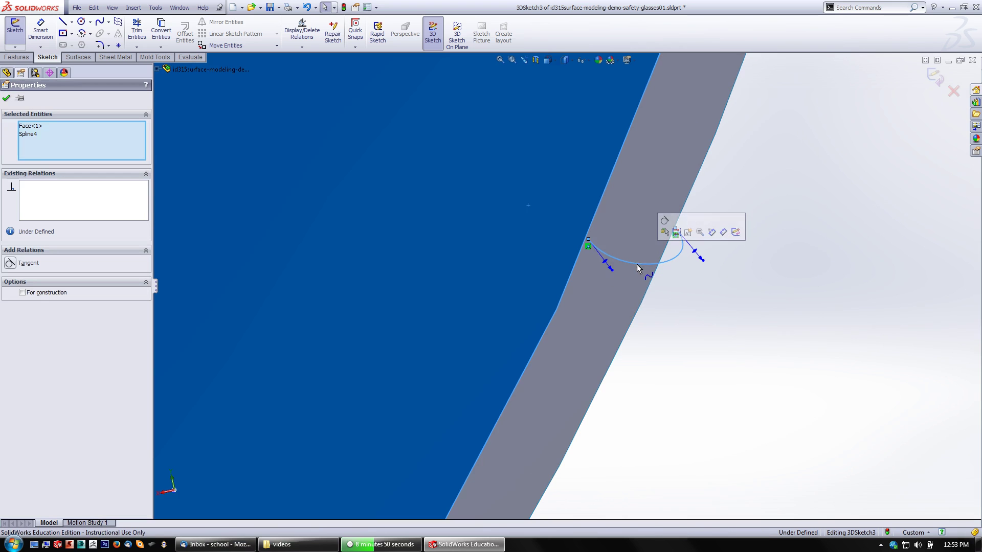
{"action": "left_click", "coordinate": [664, 220]}
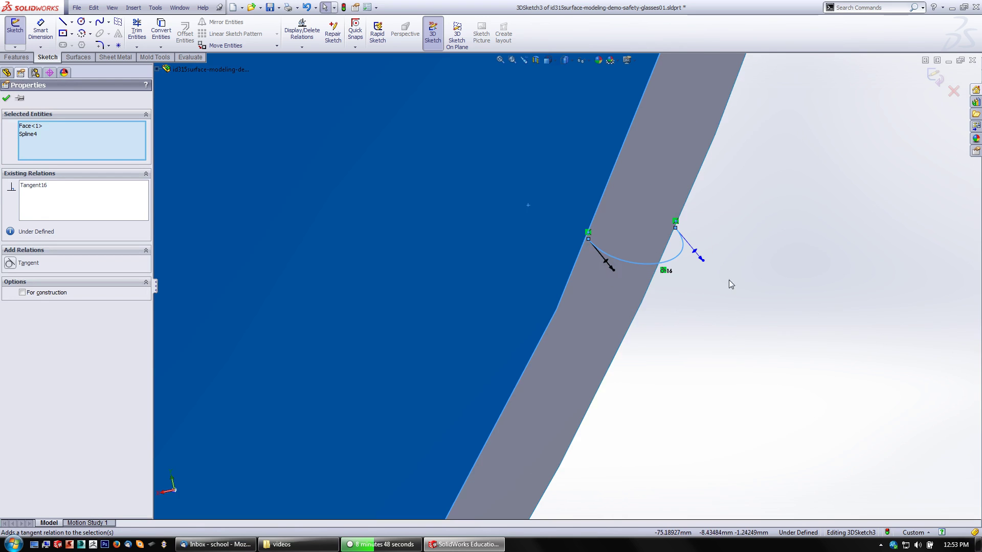
{"action": "left_click", "coordinate": [745, 211]}
{"action": "left_click", "coordinate": [667, 189]}
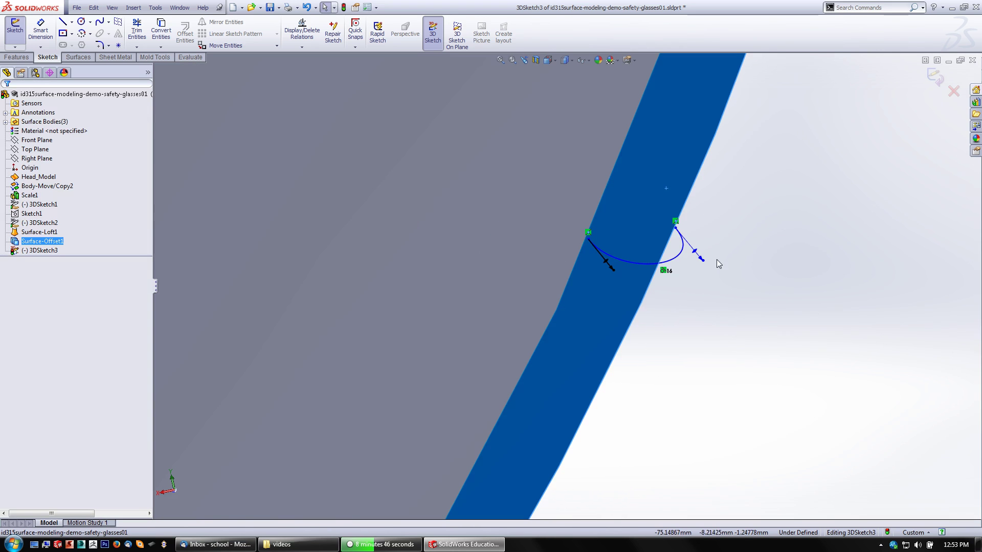
{"action": "left_click", "coordinate": [674, 259], "text": "ctrl"}
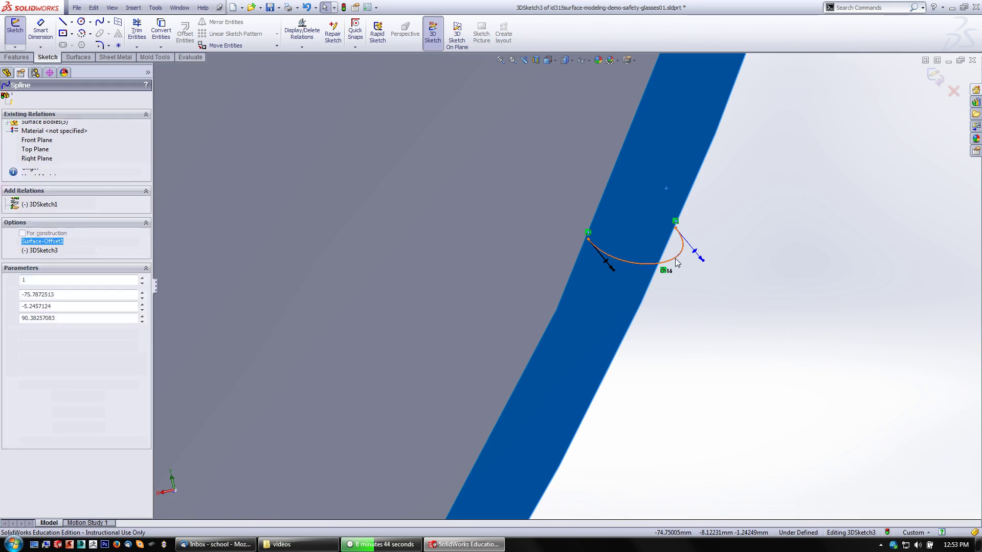
{"action": "left_click", "coordinate": [703, 217]}
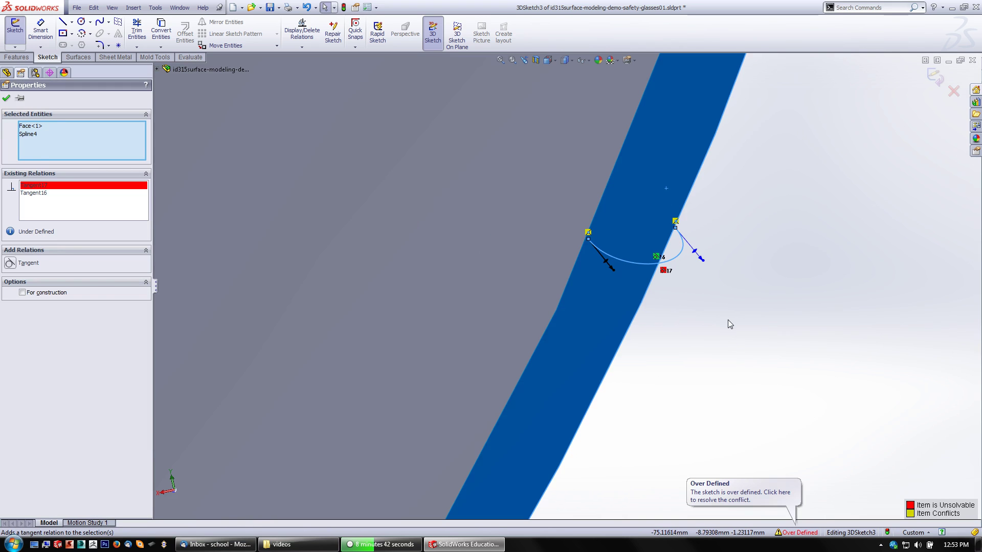
{"action": "key", "text": "ctrl+z"}
{"action": "middle_click_drag", "start_coordinate": [728, 321], "coordinate": [441, 360]}
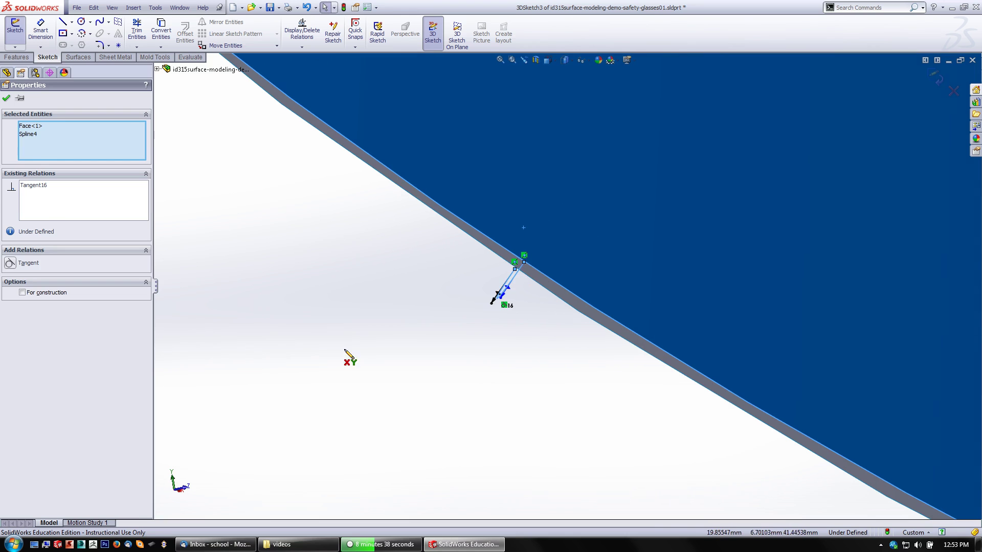
Draw a line from the spline's end and pin its far endpoint onto the offset surface
{"action": "key", "text": "l"}
{"action": "left_click", "coordinate": [525, 262]}
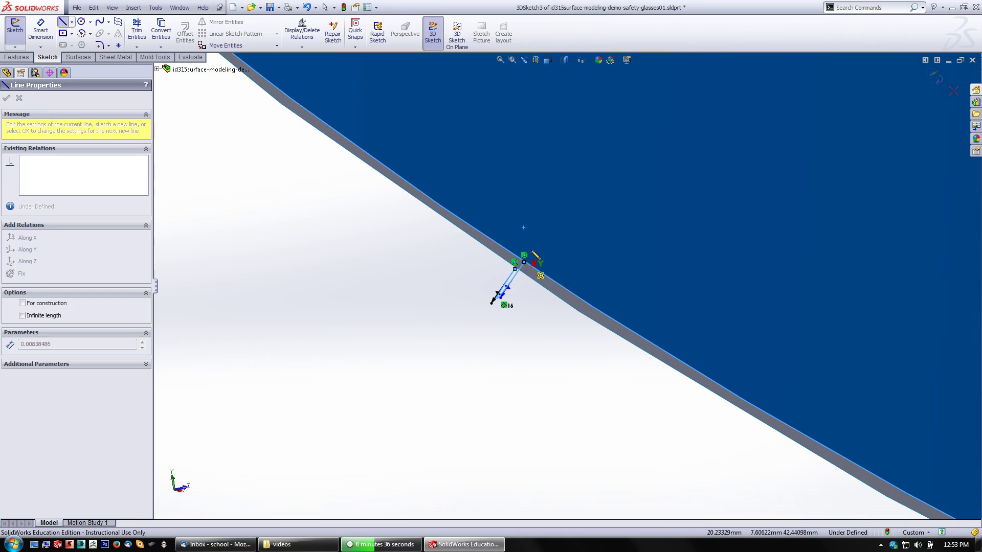
{"action": "left_click", "coordinate": [570, 201]}
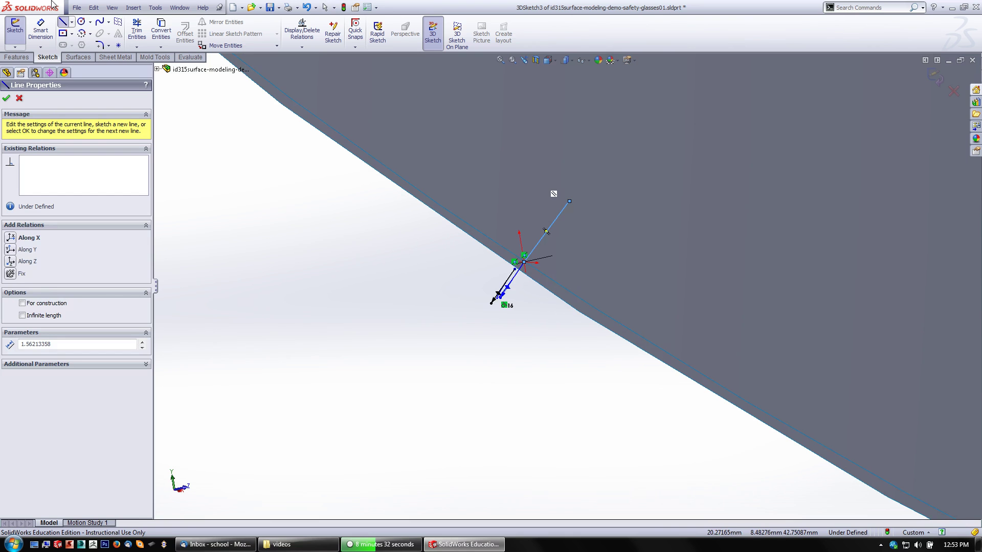
{"action": "key", "text": "Escape"}
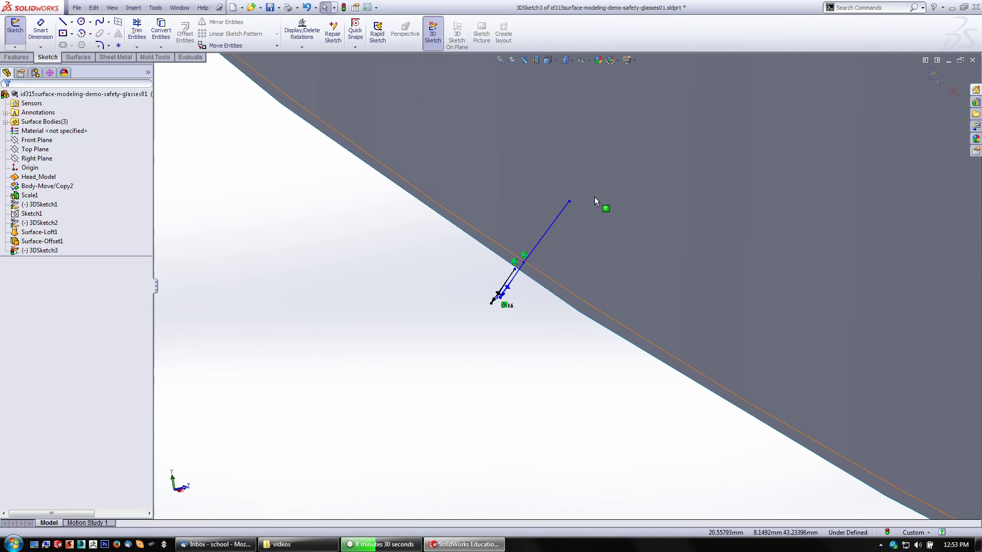
{"action": "left_click", "coordinate": [570, 201]}
{"action": "left_click", "coordinate": [607, 215], "text": "ctrl"}
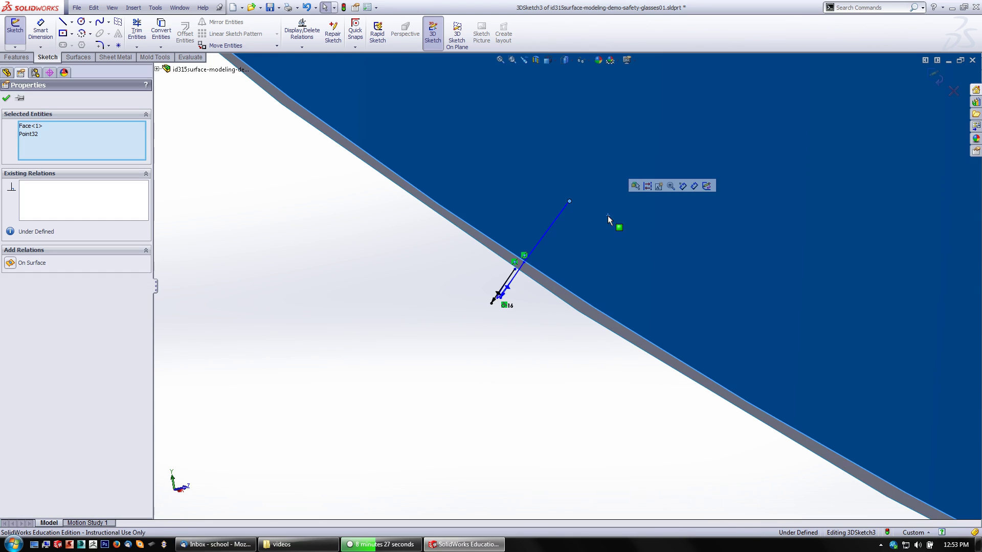
{"action": "left_click", "coordinate": [45, 266]}
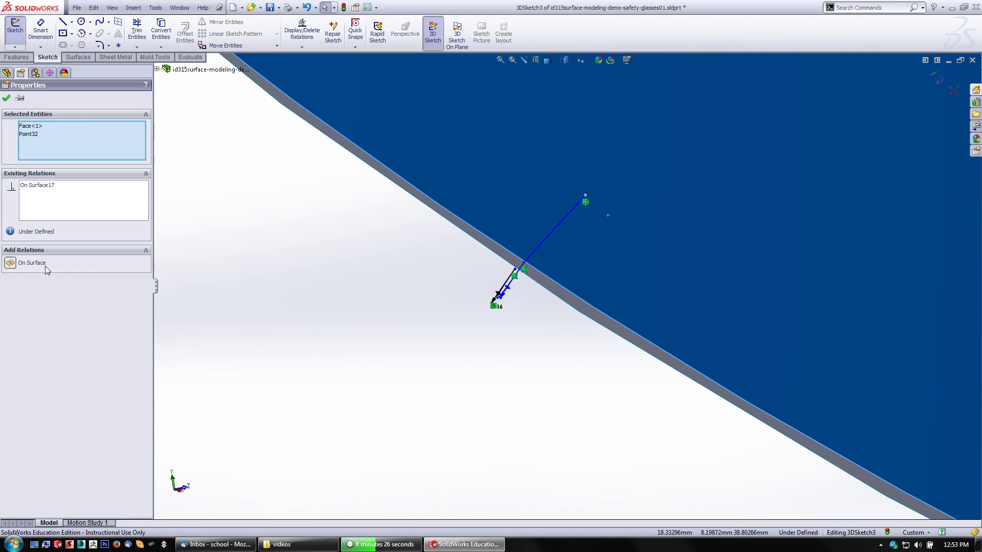
Make the line construction geometry and make the corner spline tangent to it
{"action": "left_click", "coordinate": [553, 234]}
{"action": "left_click", "coordinate": [597, 195]}
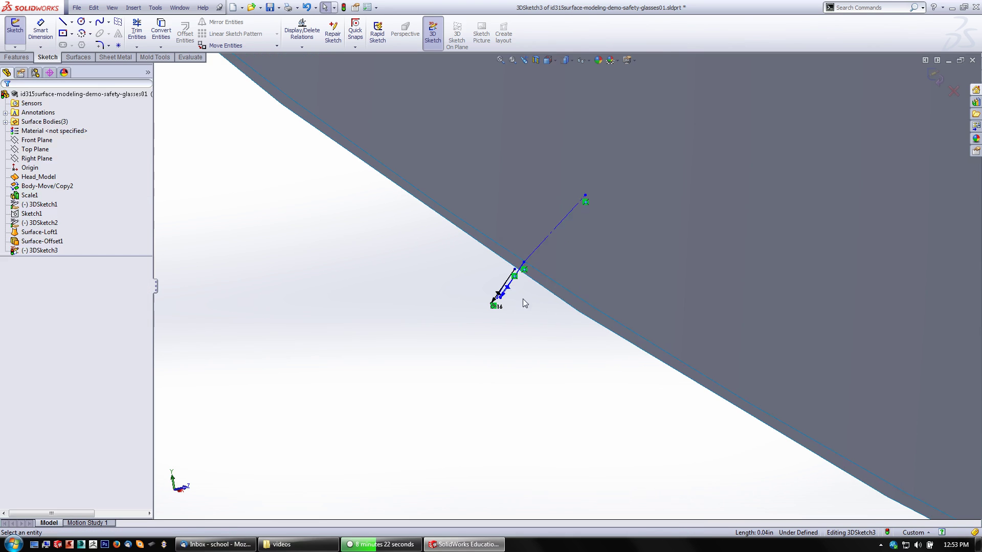
{"action": "scroll", "coordinate": [522, 297], "scroll_direction": "down", "scroll_amount": 5}
{"action": "left_click", "coordinate": [554, 171]}
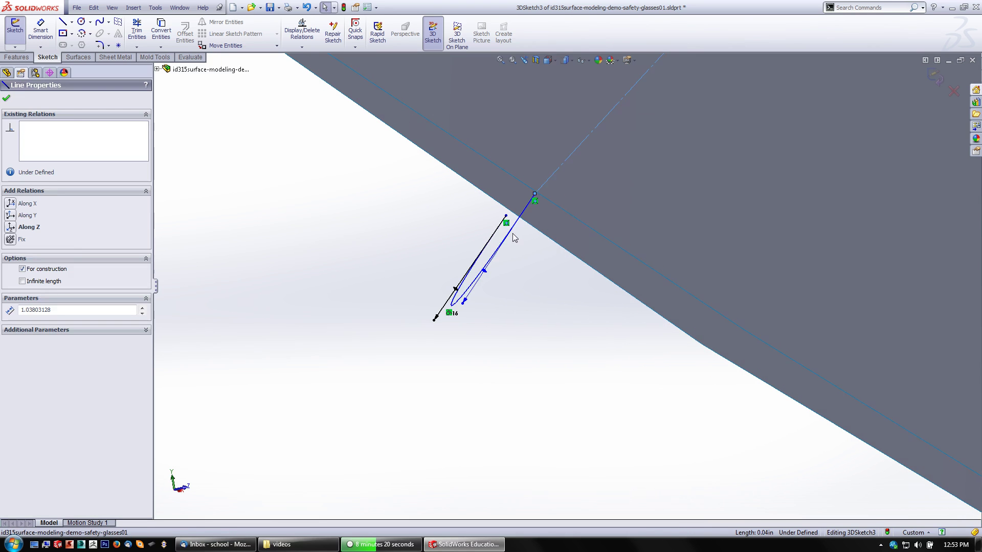
{"action": "left_click", "coordinate": [512, 232], "text": "ctrl"}
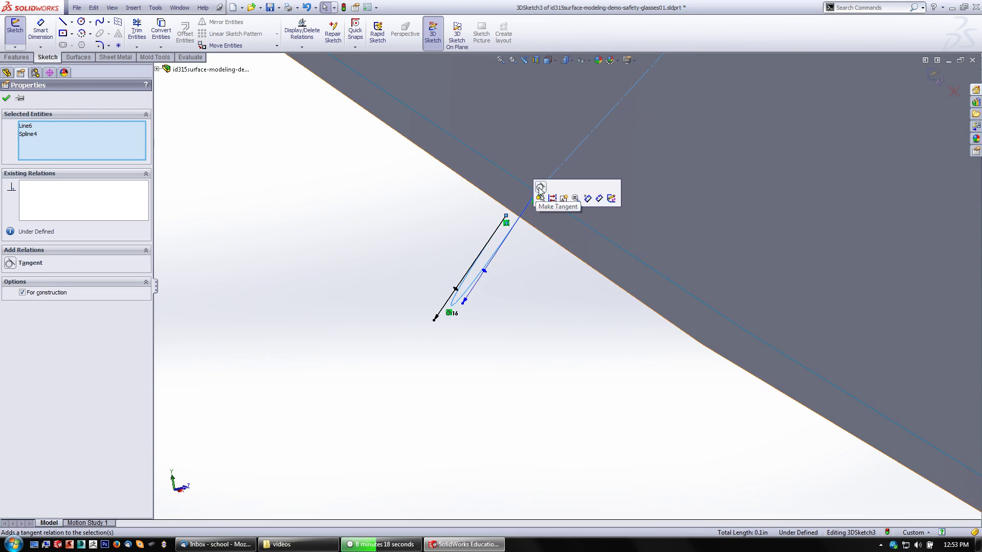
{"action": "left_click", "coordinate": [540, 192]}
{"action": "scroll", "coordinate": [478, 286], "scroll_direction": "up", "scroll_amount": 5}
{"action": "scroll", "coordinate": [513, 290], "scroll_direction": "down", "scroll_amount": 5}
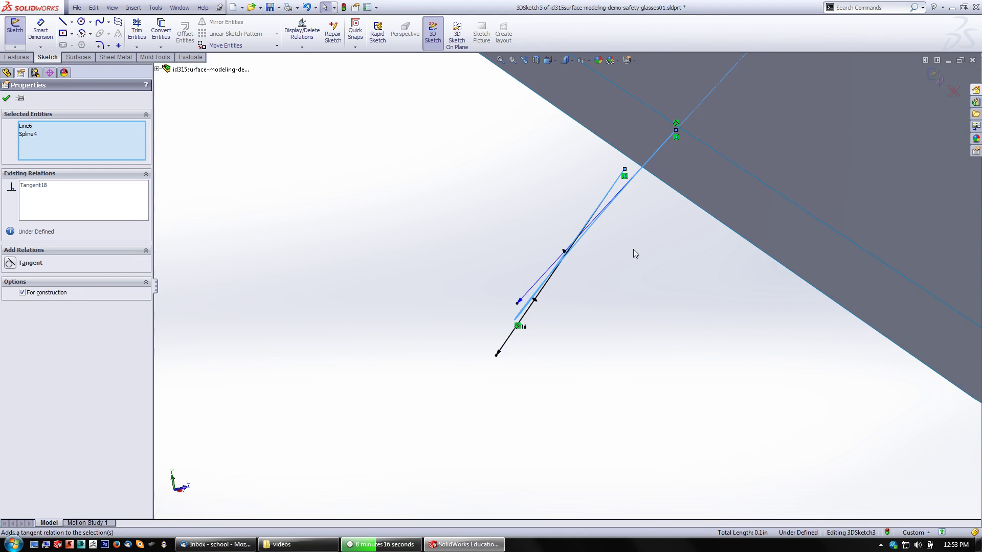
Orbit and zoom to the lens surfaces' lower tips and the straight spline joining them
{"action": "scroll", "coordinate": [653, 224], "scroll_direction": "up", "scroll_amount": 3}
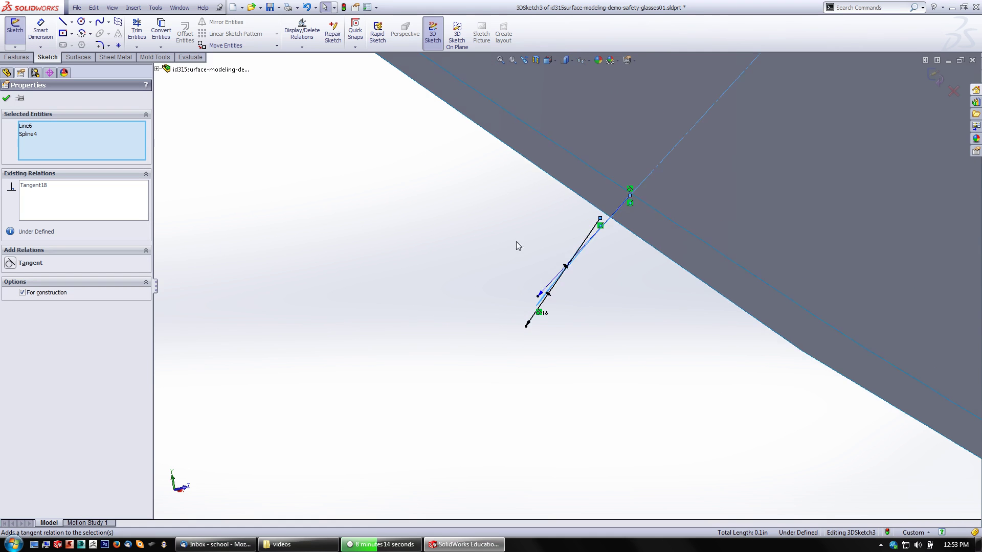
{"action": "middle_click_drag", "start_coordinate": [516, 242], "coordinate": [495, 260]}
{"action": "scroll", "coordinate": [514, 274], "scroll_direction": "up", "scroll_amount": 12}
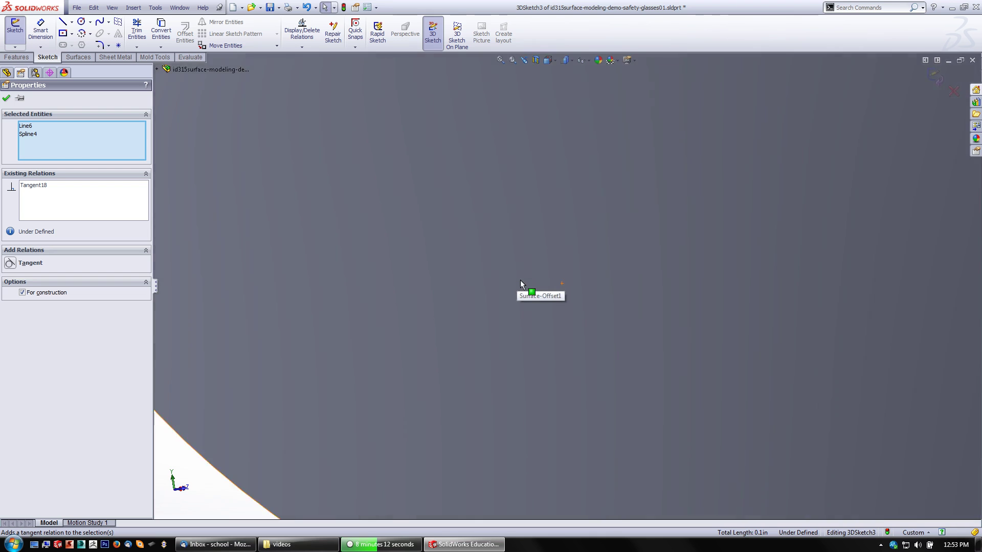
{"action": "scroll", "coordinate": [572, 263], "scroll_direction": "down", "scroll_amount": 3}
{"action": "scroll", "coordinate": [519, 307], "scroll_direction": "up", "scroll_amount": 3}
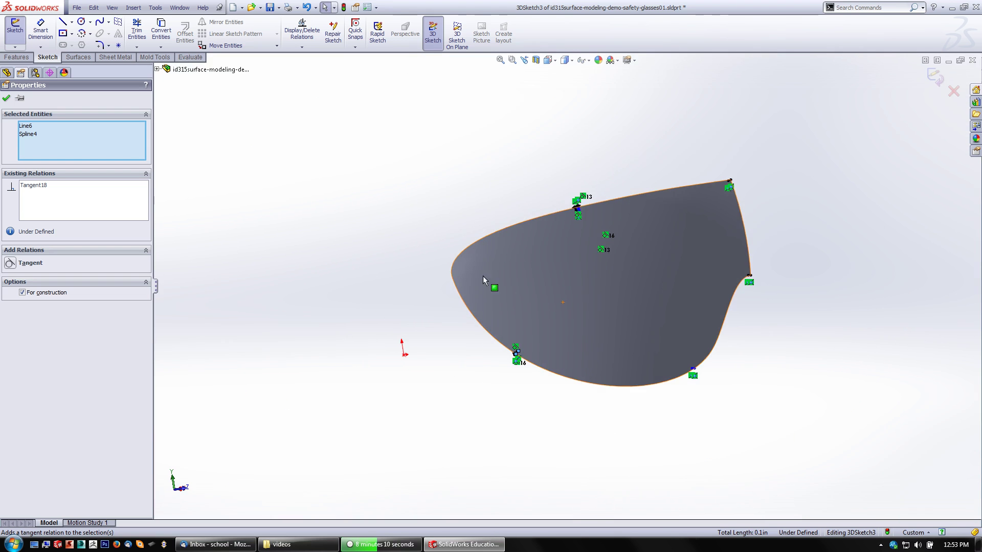
{"action": "middle_click_drag", "start_coordinate": [483, 275], "coordinate": [555, 286]}
{"action": "scroll", "coordinate": [567, 340], "scroll_direction": "down", "scroll_amount": 5}
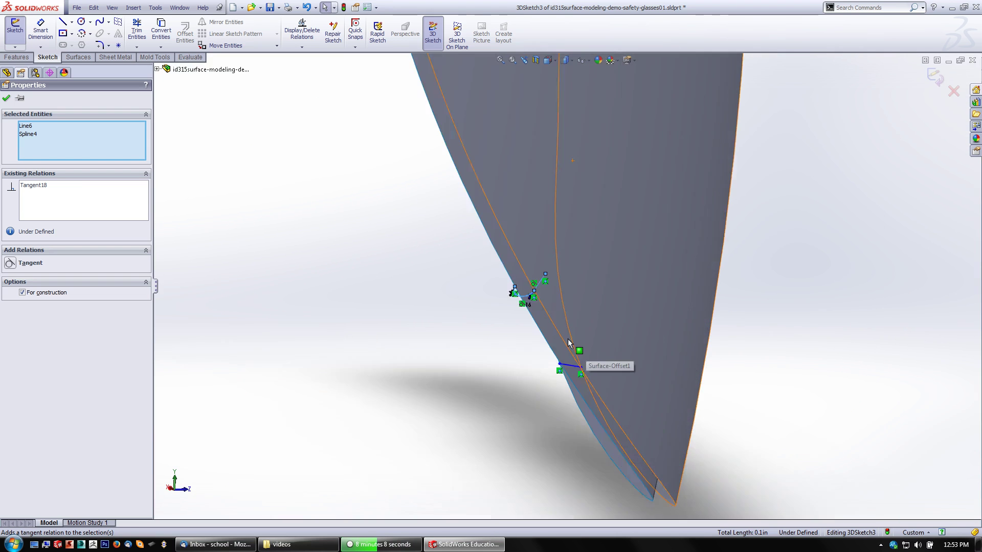
{"action": "left_click", "coordinate": [404, 327]}
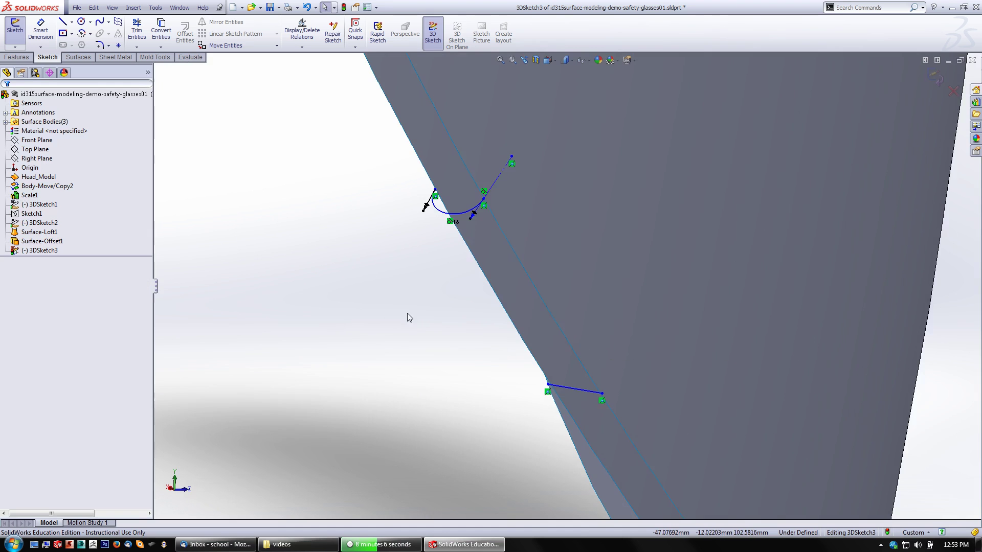
{"action": "middle_click_drag", "start_coordinate": [407, 313], "coordinate": [418, 285]}
{"action": "scroll", "coordinate": [563, 323], "scroll_direction": "up", "scroll_amount": 7}
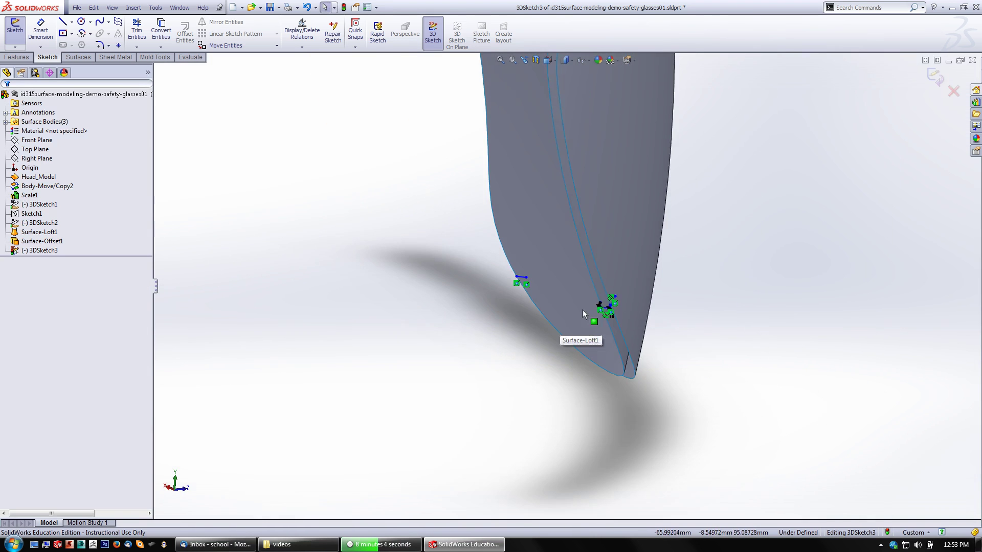
{"action": "middle_click_drag", "start_coordinate": [581, 309], "coordinate": [424, 262]}
{"action": "scroll", "coordinate": [365, 239], "scroll_direction": "down", "scroll_amount": 6}
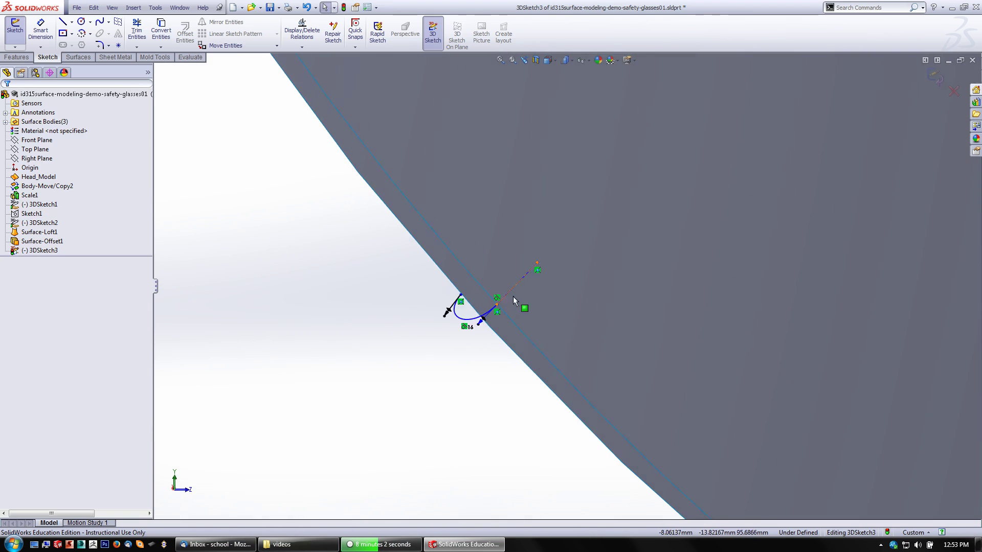
{"action": "mouse_move", "coordinate": [498, 295]}
{"action": "middle_mouse_down"}
{"action": "mouse_move", "coordinate": [571, 274]}
{"action": "mouse_move", "coordinate": [563, 359]}
{"action": "mouse_move", "coordinate": [588, 390]}
{"action": "mouse_move", "coordinate": [571, 365]}
{"action": "mouse_move", "coordinate": [548, 356]}
{"action": "middle_mouse_up"}
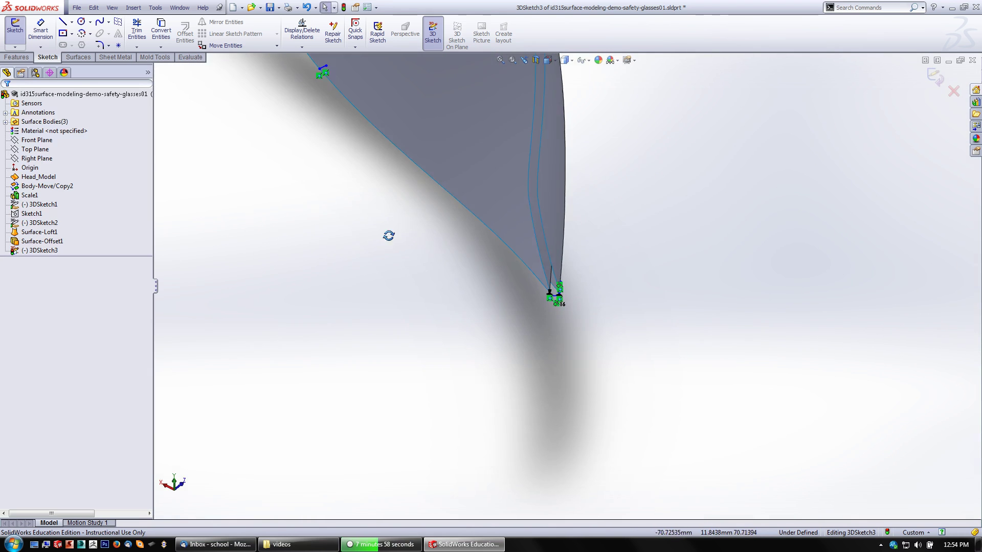
{"action": "middle_click_drag", "start_coordinate": [389, 235], "coordinate": [821, 292]}
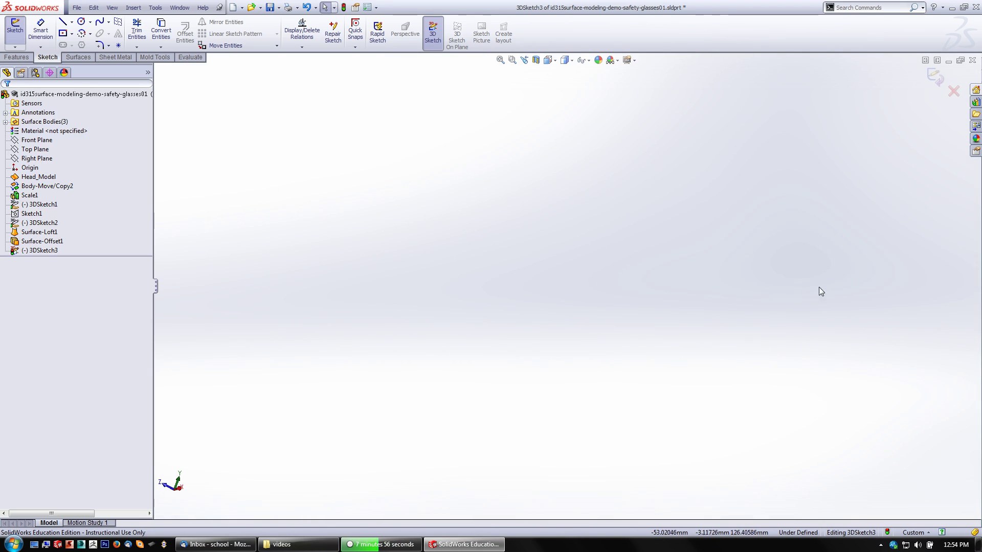
{"action": "scroll", "coordinate": [827, 295], "scroll_direction": "up", "scroll_amount": 7}
{"action": "scroll", "coordinate": [712, 319], "scroll_direction": "down", "scroll_amount": 9}
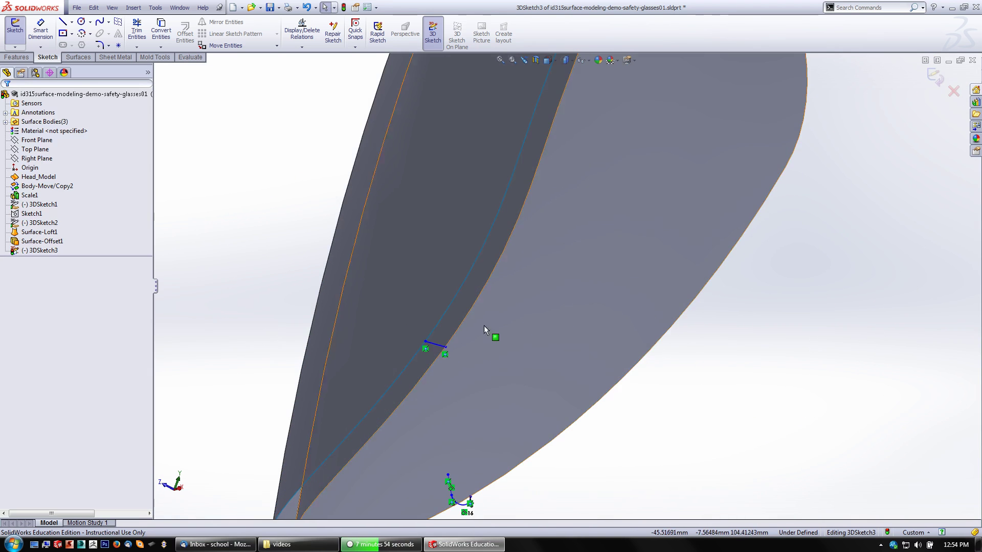
{"action": "mouse_move", "coordinate": [455, 346]}
{"action": "middle_mouse_down"}
{"action": "mouse_move", "coordinate": [499, 344]}
{"action": "mouse_move", "coordinate": [428, 358]}
{"action": "mouse_move", "coordinate": [603, 343]}
{"action": "mouse_move", "coordinate": [556, 345]}
{"action": "mouse_move", "coordinate": [556, 365]}
{"action": "mouse_move", "coordinate": [553, 356]}
{"action": "mouse_move", "coordinate": [530, 366]}
{"action": "mouse_move", "coordinate": [578, 318]}
{"action": "mouse_move", "coordinate": [622, 311]}
{"action": "mouse_move", "coordinate": [623, 332]}
{"action": "middle_mouse_up"}
{"action": "scroll", "coordinate": [557, 369], "scroll_direction": "down", "scroll_amount": 4}
{"action": "scroll", "coordinate": [539, 377], "scroll_direction": "up", "scroll_amount": 4}
Drag the opposite-corner spline's end tangent handles down to bend it into a U
{"action": "left_click", "coordinate": [533, 286]}
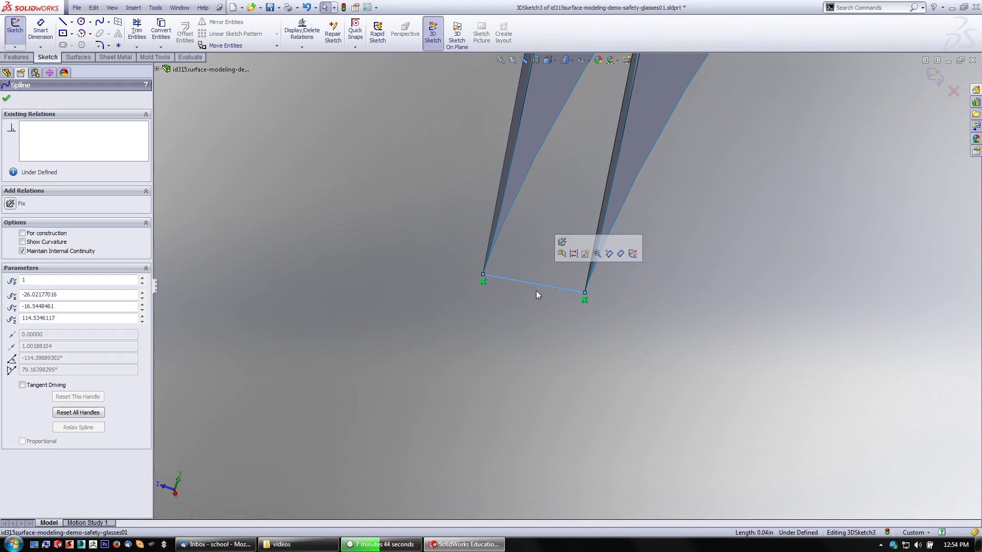
{"action": "left_click_drag", "start_coordinate": [521, 290], "coordinate": [474, 331]}
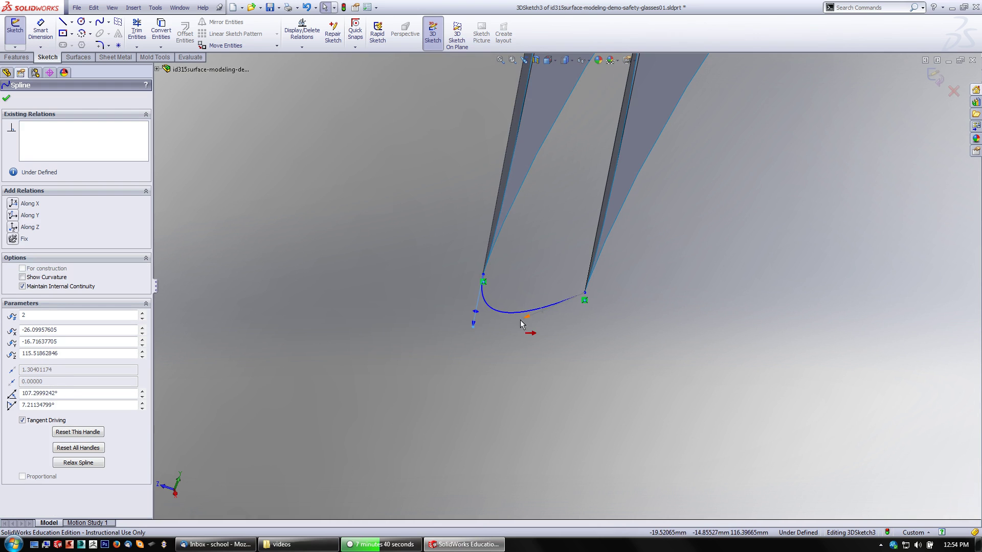
{"action": "left_click_drag", "start_coordinate": [583, 303], "coordinate": [564, 353]}
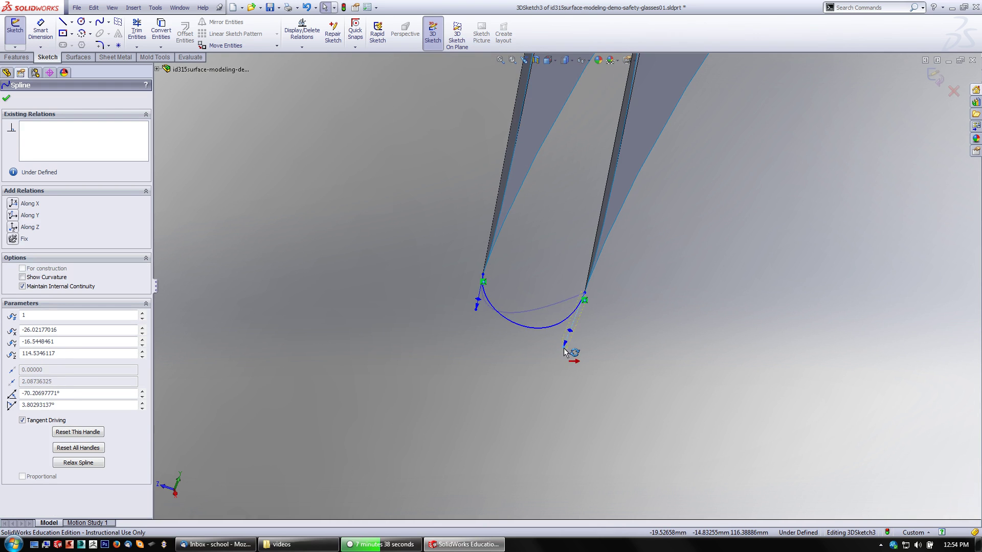
{"action": "mouse_move", "coordinate": [476, 313]}
{"action": "left_mouse_down"}
{"action": "mouse_move", "coordinate": [480, 321]}
{"action": "mouse_move", "coordinate": [474, 318]}
{"action": "left_mouse_up"}
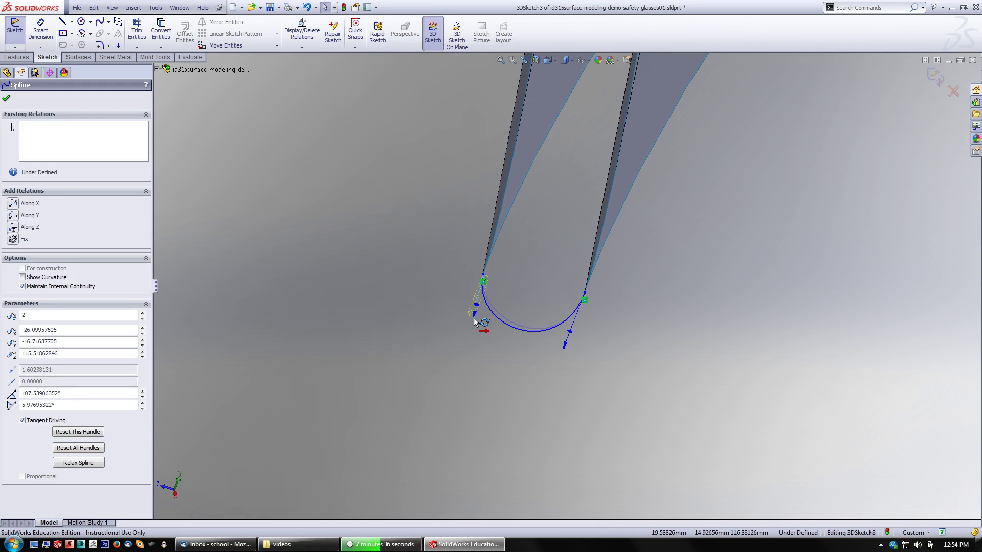
{"action": "middle_click_drag", "start_coordinate": [450, 331], "coordinate": [489, 315]}
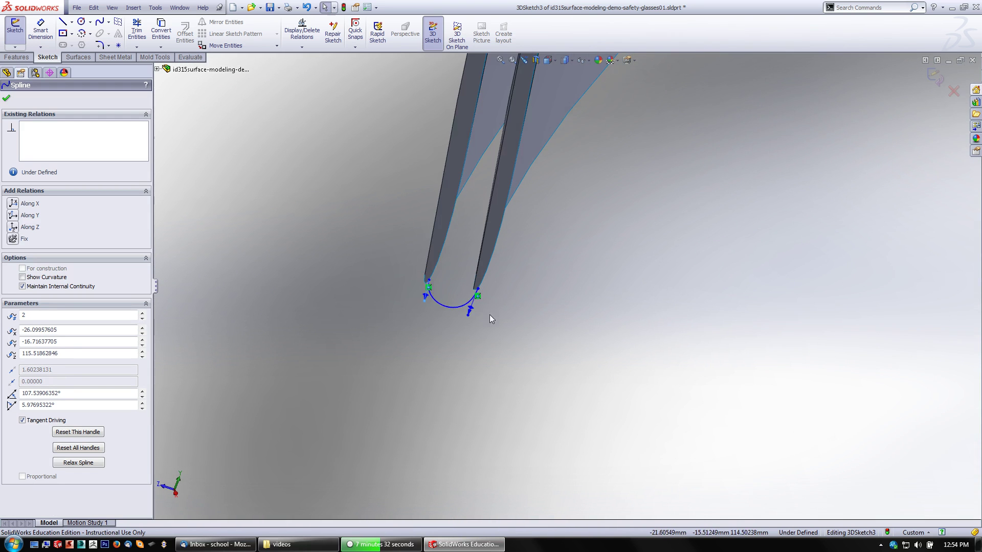
Make the U-spline tangent to Surface-Loft1 after undoing an over-defining Surface-Offset1 tangency
{"action": "left_click", "coordinate": [436, 255]}
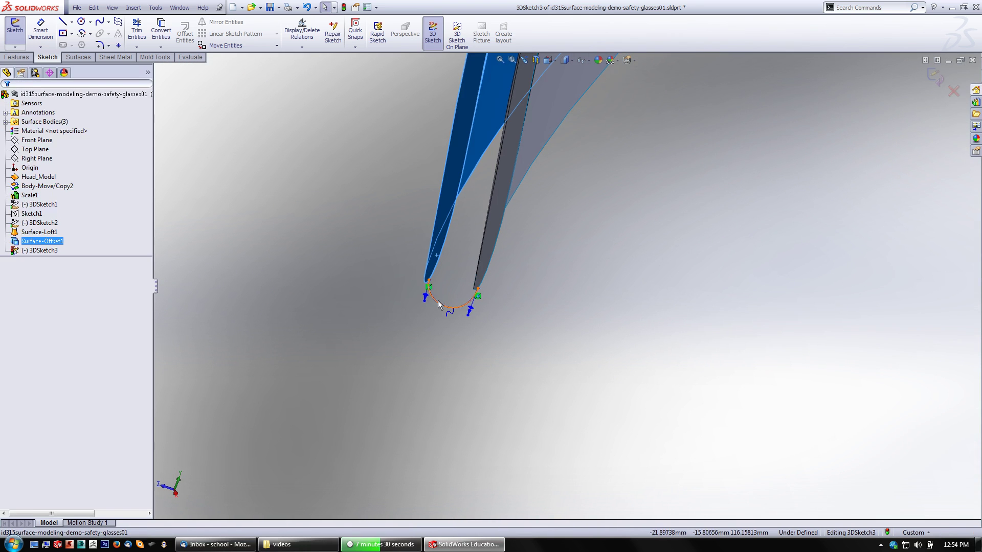
{"action": "left_click", "coordinate": [438, 301], "text": "ctrl"}
{"action": "left_click", "coordinate": [465, 260]}
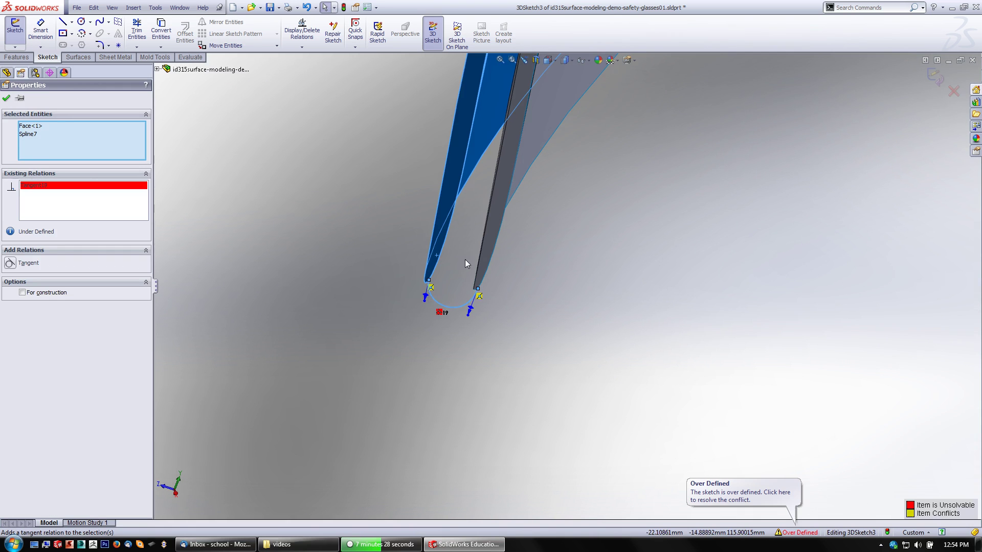
{"action": "key", "text": "ctrl+z"}
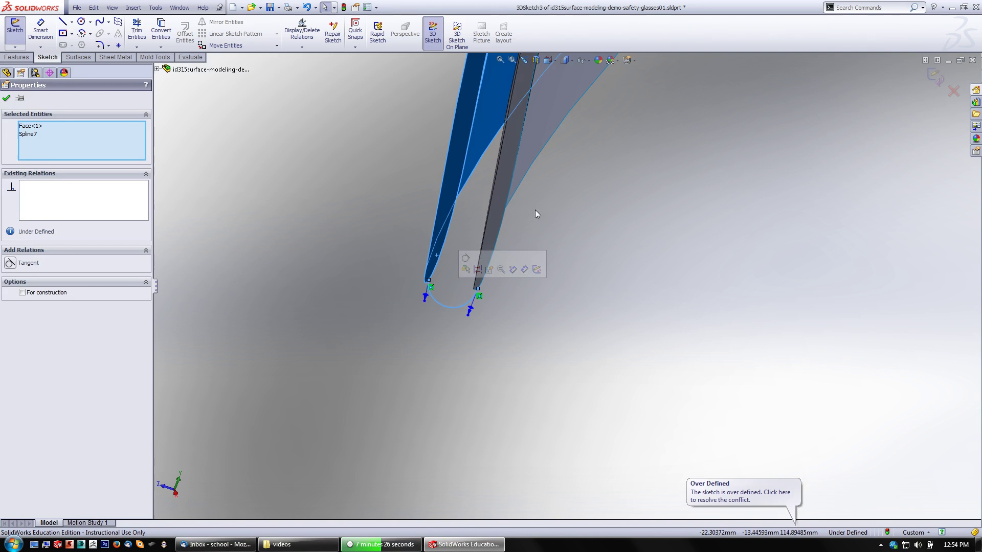
{"action": "left_click", "coordinate": [498, 228]}
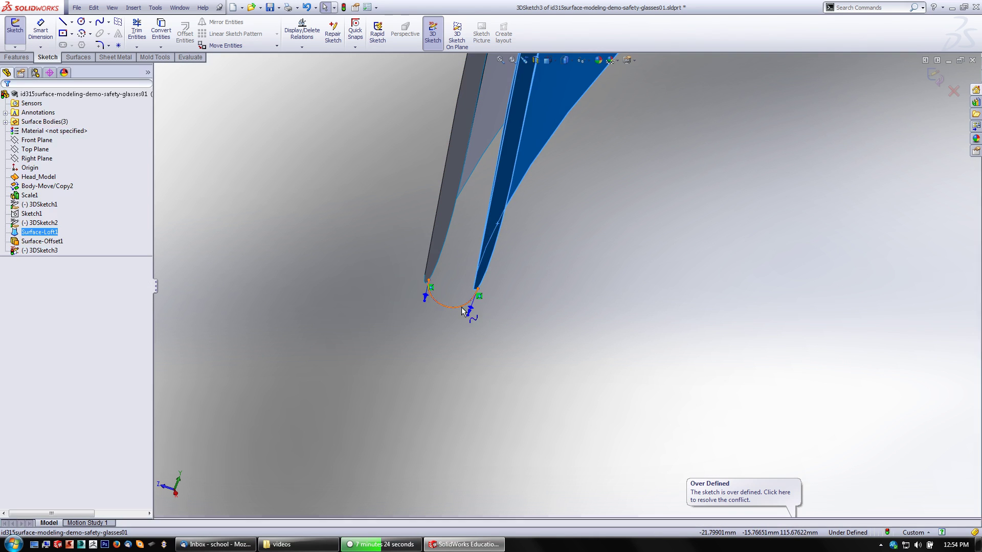
{"action": "left_click", "coordinate": [461, 309], "text": "ctrl"}
{"action": "left_click", "coordinate": [489, 264]}
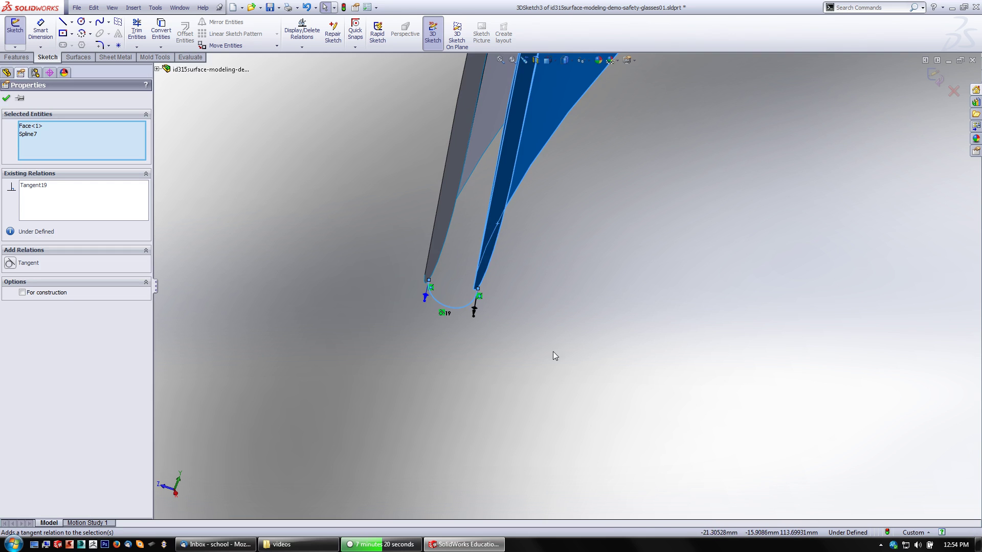
Orbit around the part to check the curved opposite-corner spline
{"action": "middle_click_drag", "start_coordinate": [553, 352], "coordinate": [543, 336]}
{"action": "scroll", "coordinate": [445, 275], "scroll_direction": "down", "scroll_amount": 2}
{"action": "scroll", "coordinate": [445, 276], "scroll_direction": "down", "scroll_amount": 3}
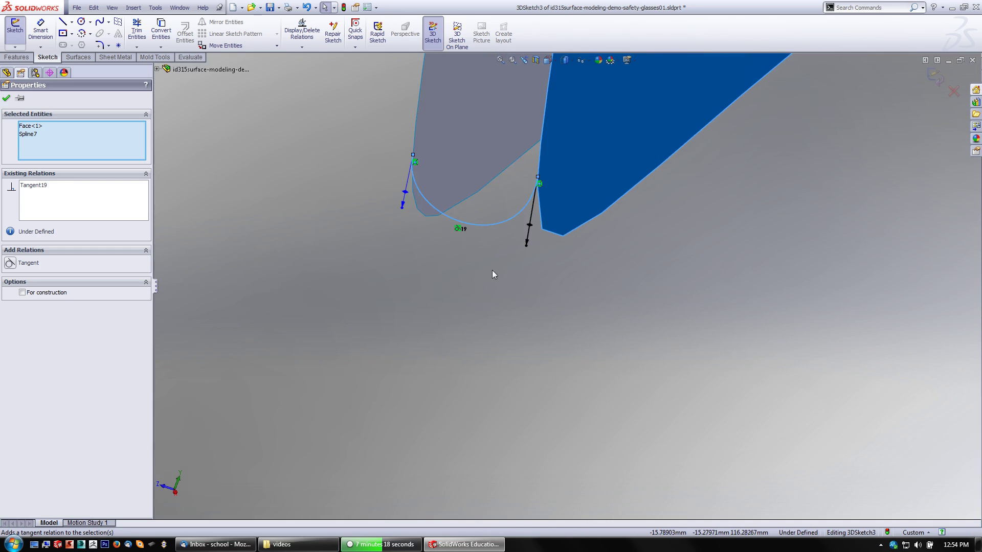
{"action": "scroll", "coordinate": [359, 196], "scroll_direction": "up", "scroll_amount": 5}
{"action": "mouse_move", "coordinate": [447, 234]}
{"action": "middle_mouse_down"}
{"action": "mouse_move", "coordinate": [749, 307]}
{"action": "mouse_move", "coordinate": [794, 299]}
{"action": "middle_mouse_up"}
{"action": "mouse_move", "coordinate": [658, 300]}
{"action": "middle_mouse_down"}
{"action": "mouse_move", "coordinate": [686, 317]}
{"action": "mouse_move", "coordinate": [674, 309]}
{"action": "middle_mouse_up"}
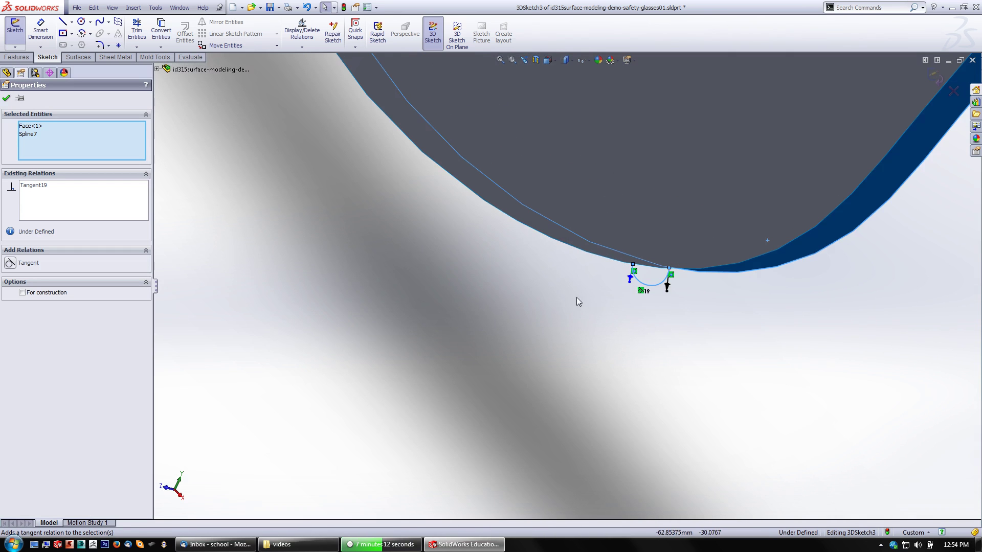
{"action": "middle_click_drag", "start_coordinate": [587, 314], "coordinate": [650, 318]}
Draw a short line rising from the lens's curved edge, its top endpoint On Surface to Surface-Offset1
{"action": "key", "text": "l"}
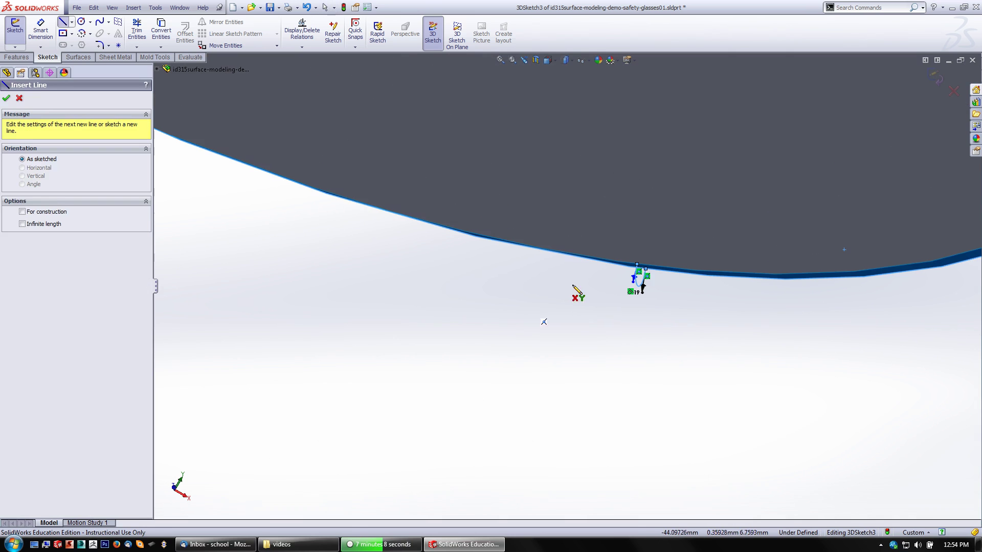
{"action": "left_click", "coordinate": [638, 264]}
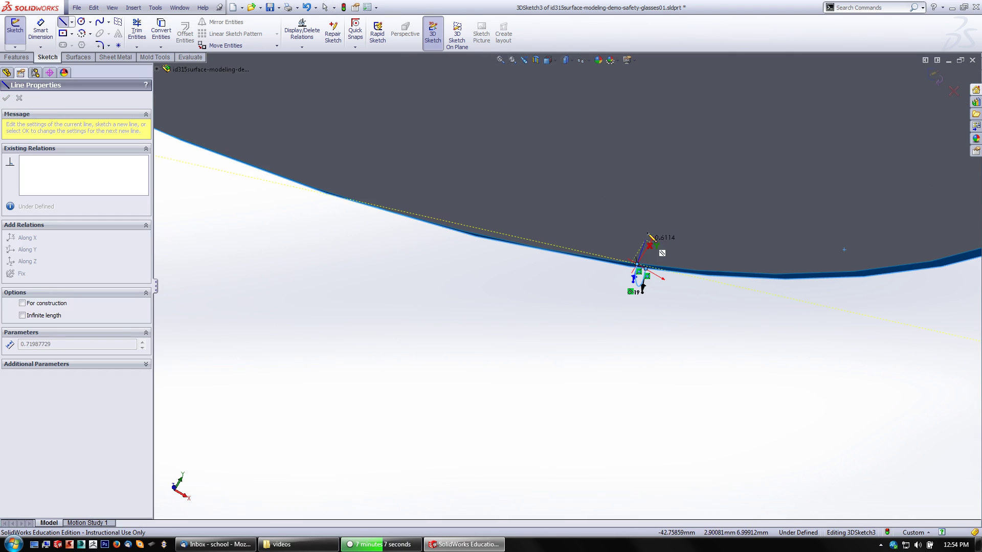
{"action": "left_click", "coordinate": [649, 203]}
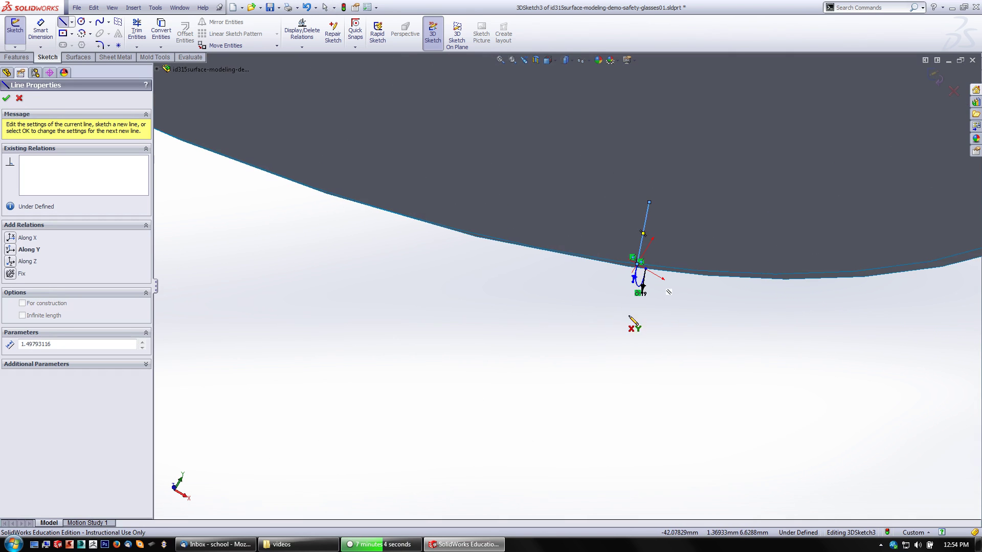
{"action": "middle_click_drag", "start_coordinate": [595, 341], "coordinate": [597, 362]}
{"action": "key", "text": "Escape"}
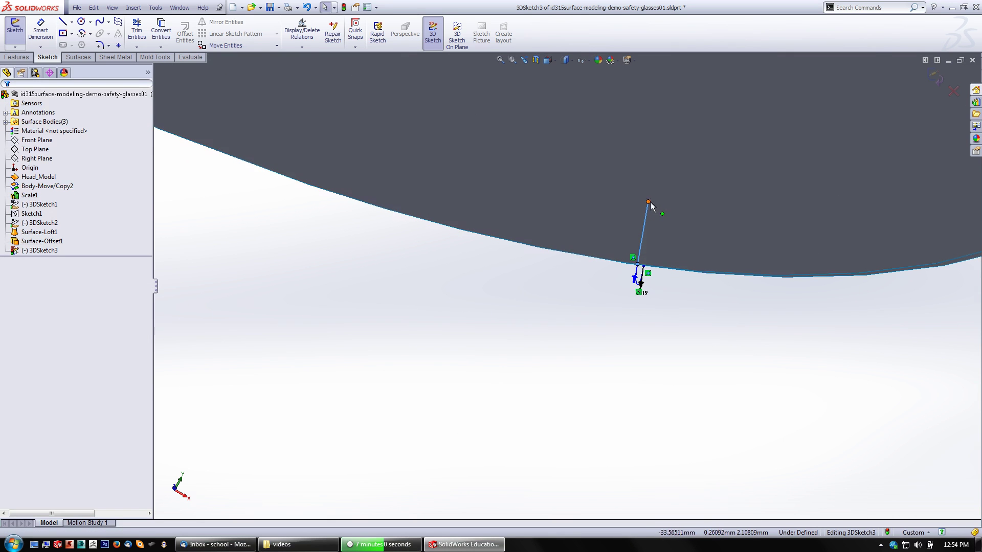
{"action": "left_click", "coordinate": [648, 202]}
{"action": "left_click", "coordinate": [690, 216]}
{"action": "left_click", "coordinate": [690, 216], "text": "ctrl"}
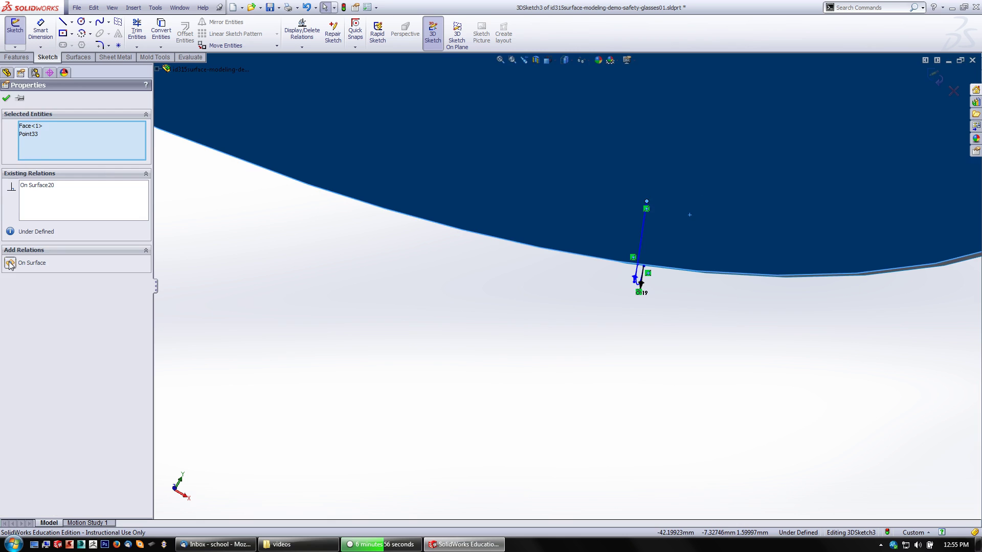
{"action": "left_click", "coordinate": [620, 390]}
Make the line construction geometry and tangent to the U-spline
{"action": "left_click", "coordinate": [642, 252]}
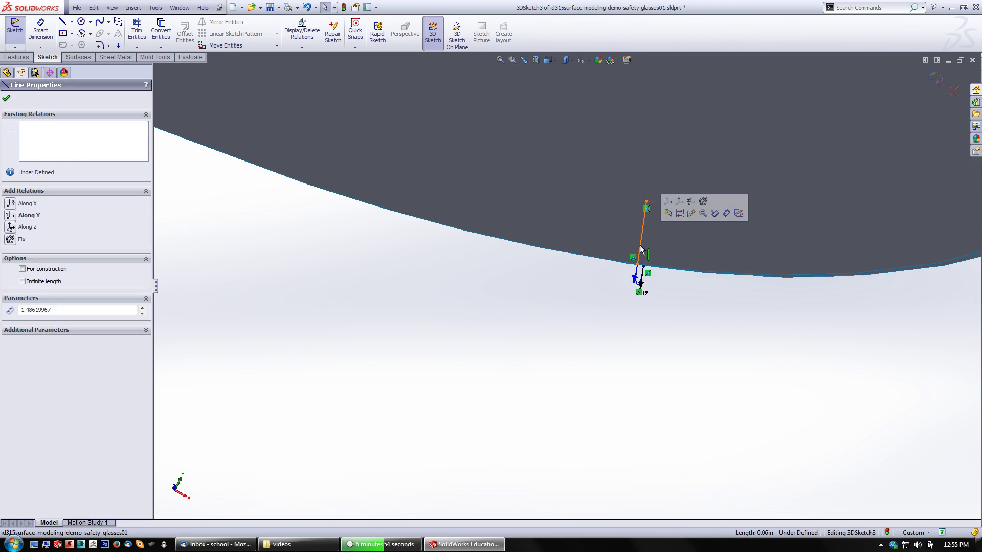
{"action": "left_click", "coordinate": [678, 214]}
{"action": "scroll", "coordinate": [690, 320], "scroll_direction": "down", "scroll_amount": 5}
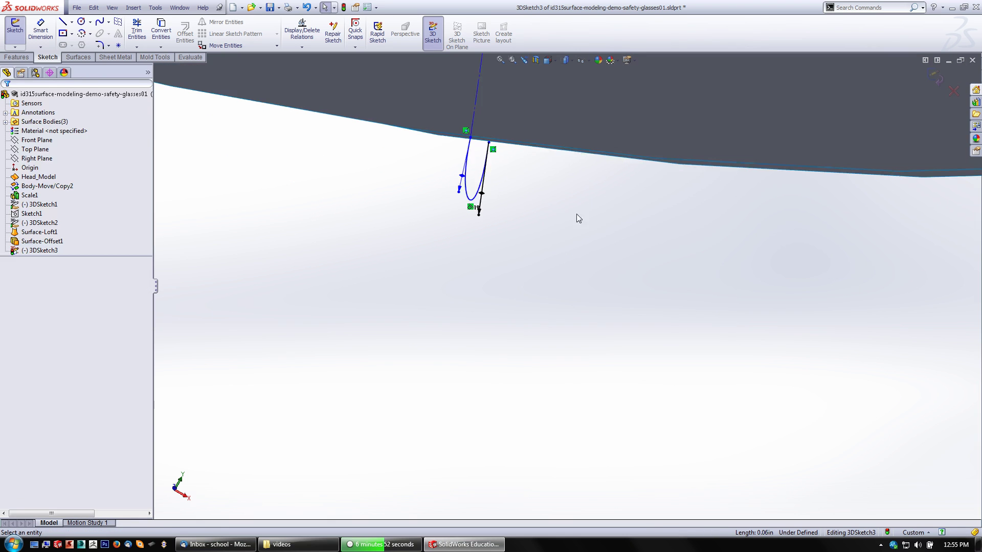
{"action": "left_click", "coordinate": [473, 114]}
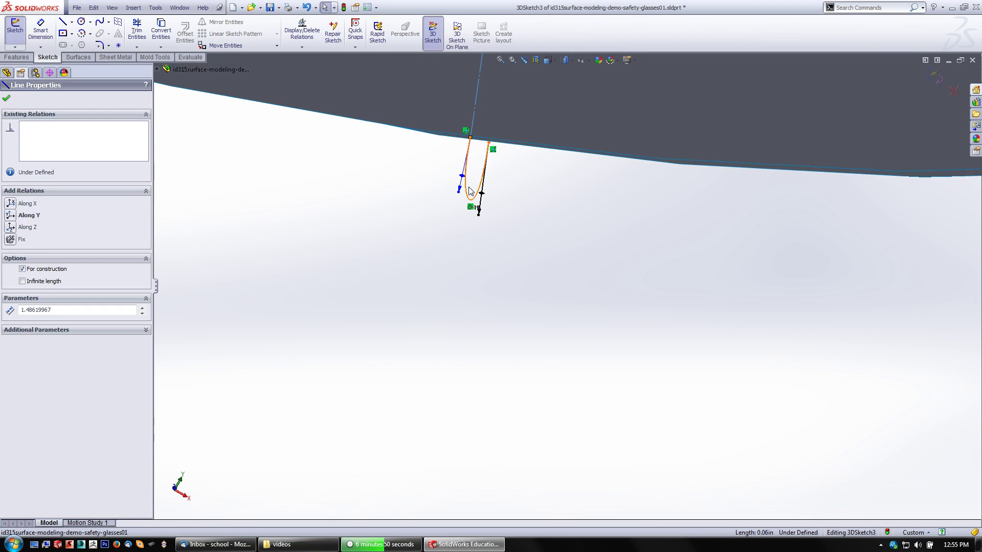
{"action": "left_click", "coordinate": [469, 188], "text": "ctrl"}
{"action": "left_click", "coordinate": [497, 154]}
{"action": "left_click", "coordinate": [558, 226]}
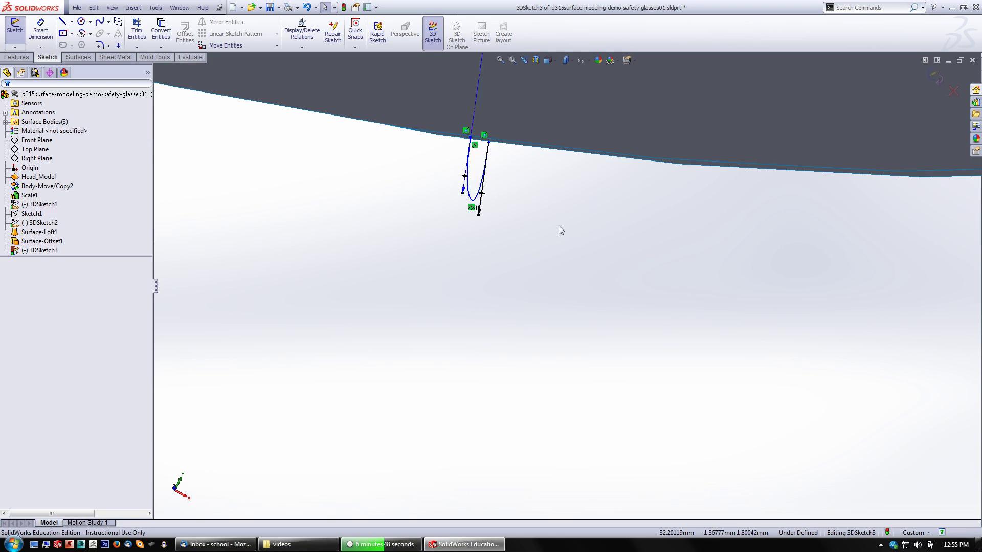
{"action": "mouse_move", "coordinate": [558, 226]}
{"action": "middle_mouse_down"}
{"action": "mouse_move", "coordinate": [587, 318]}
{"action": "mouse_move", "coordinate": [541, 308]}
{"action": "mouse_move", "coordinate": [495, 276]}
{"action": "mouse_move", "coordinate": [497, 290]}
{"action": "middle_mouse_up"}
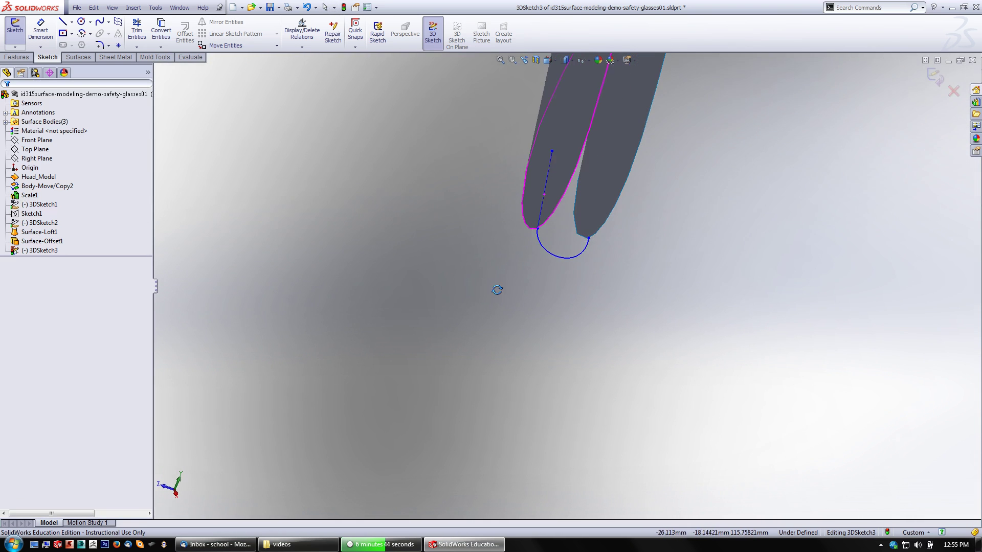
Drag the guide line's top endpoint along Surface-Offset1 to about -26.41, -16.02, 115.61, standing it upright
{"action": "left_click_drag", "start_coordinate": [553, 152], "coordinate": [545, 191]}
{"action": "middle_click_drag", "start_coordinate": [478, 244], "coordinate": [642, 284]}
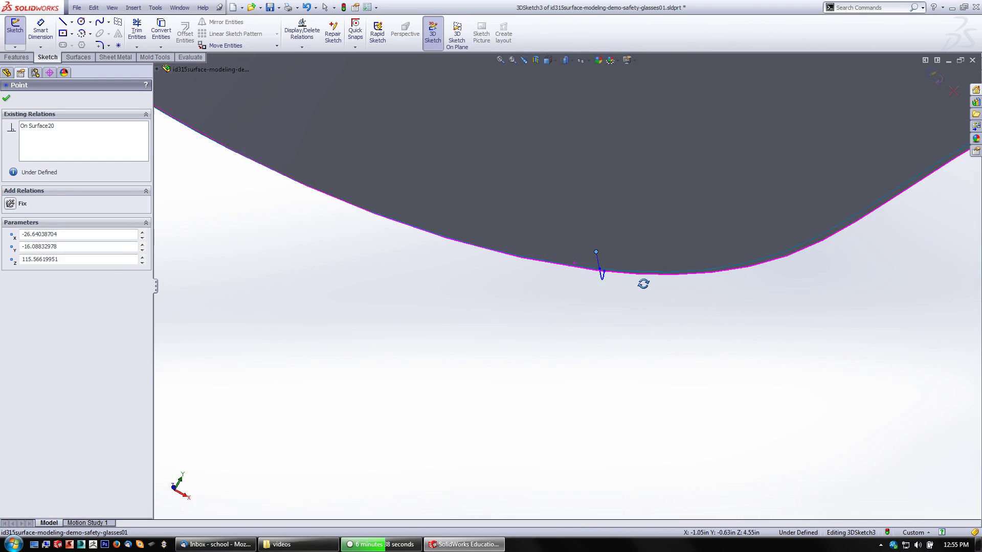
{"action": "scroll", "coordinate": [608, 254], "scroll_direction": "down", "scroll_amount": 10}
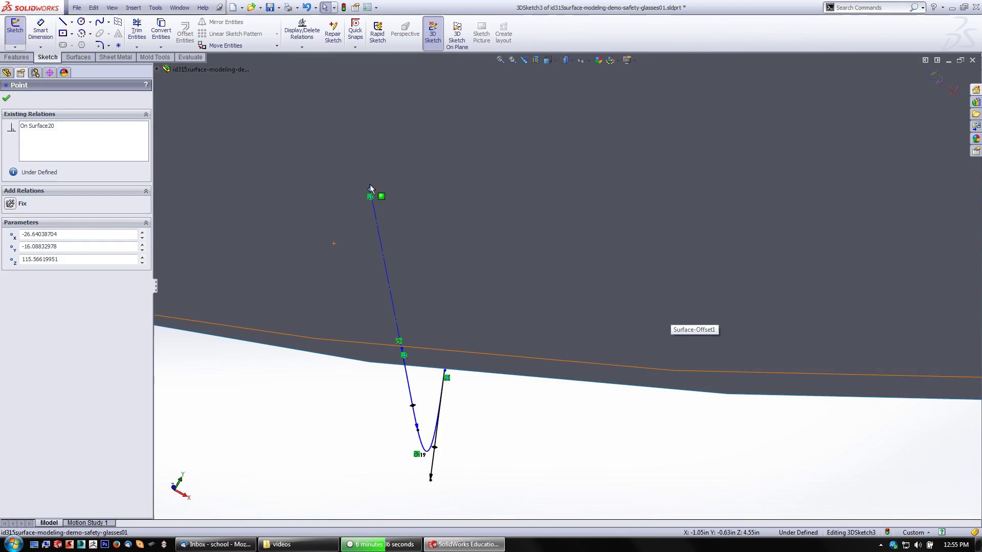
{"action": "middle_click_drag", "start_coordinate": [526, 247], "coordinate": [532, 245]}
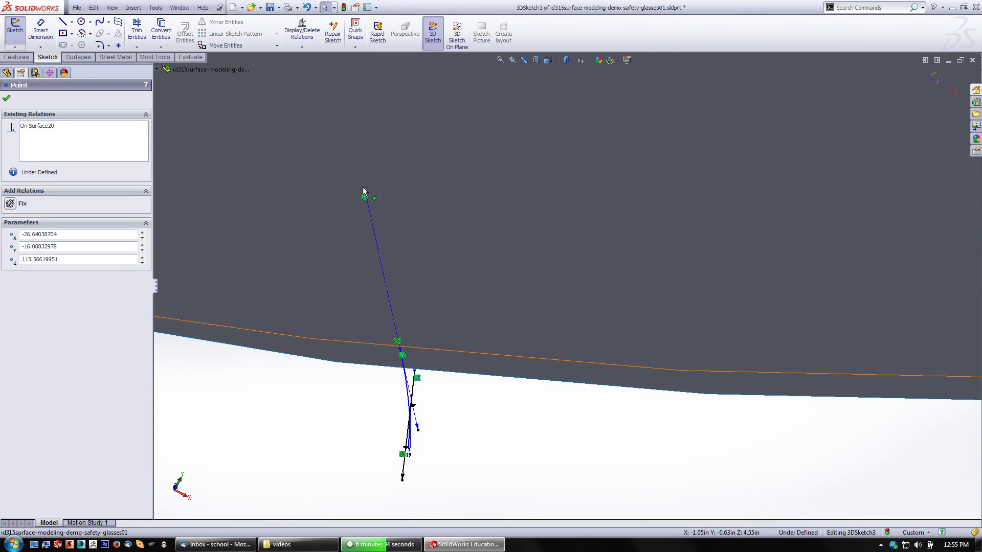
{"action": "left_click", "coordinate": [396, 186]}
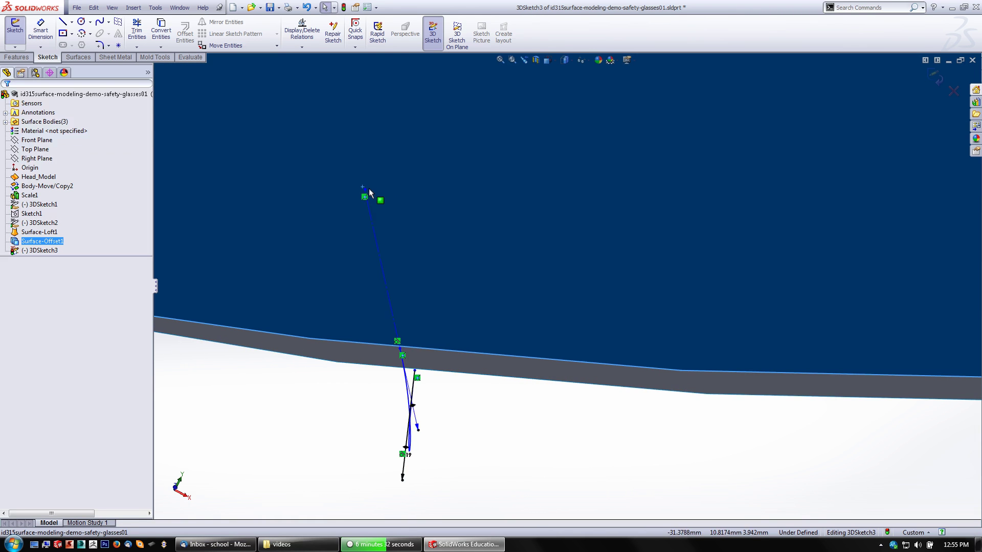
{"action": "left_click_drag", "start_coordinate": [364, 196], "coordinate": [412, 198]}
{"action": "scroll", "coordinate": [361, 386], "scroll_direction": "up", "scroll_amount": 1}
{"action": "mouse_move", "coordinate": [362, 390]}
{"action": "middle_mouse_down"}
{"action": "mouse_move", "coordinate": [399, 375]}
{"action": "mouse_move", "coordinate": [377, 362]}
{"action": "mouse_move", "coordinate": [388, 368]}
{"action": "mouse_move", "coordinate": [384, 337]}
{"action": "mouse_move", "coordinate": [440, 335]}
{"action": "mouse_move", "coordinate": [450, 321]}
{"action": "mouse_move", "coordinate": [373, 332]}
{"action": "mouse_move", "coordinate": [562, 335]}
{"action": "middle_mouse_up"}
Close 3DSketch3 with the corner-bridging curves in place
{"action": "scroll", "coordinate": [849, 149], "scroll_direction": "down", "scroll_amount": 6}
{"action": "scroll", "coordinate": [782, 208], "scroll_direction": "up", "scroll_amount": 5}
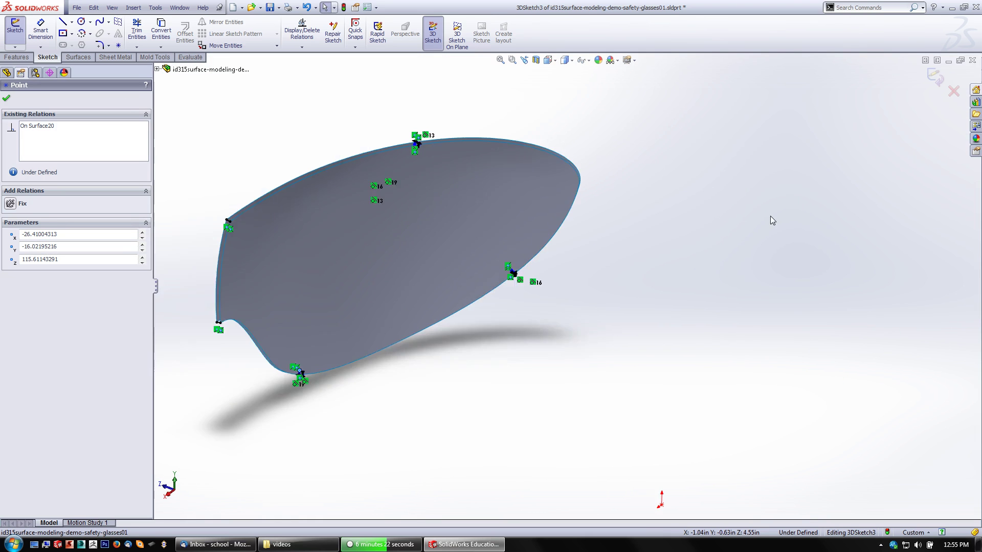
{"action": "scroll", "coordinate": [766, 218], "scroll_direction": "down", "scroll_amount": 1}
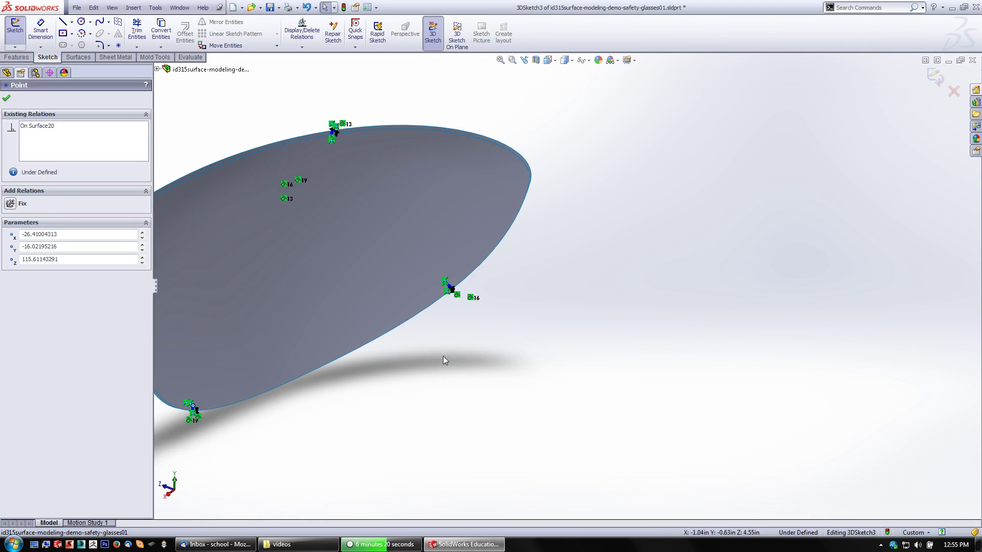
{"action": "scroll", "coordinate": [443, 356], "scroll_direction": "up", "scroll_amount": 2}
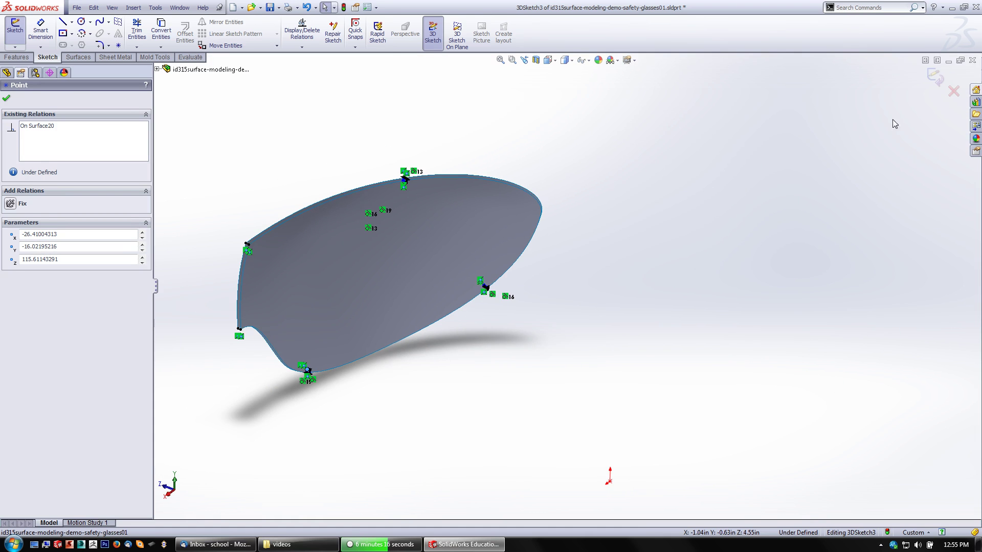
{"action": "left_click", "coordinate": [934, 77]}
{"action": "mouse_move", "coordinate": [602, 288]}
{"action": "middle_mouse_down"}
{"action": "mouse_move", "coordinate": [574, 300]}
{"action": "mouse_move", "coordinate": [564, 267]}
{"action": "middle_mouse_up"}
Save the part and bring up the Surfaces tools
{"action": "scroll", "coordinate": [565, 267], "scroll_direction": "up", "scroll_amount": 3}
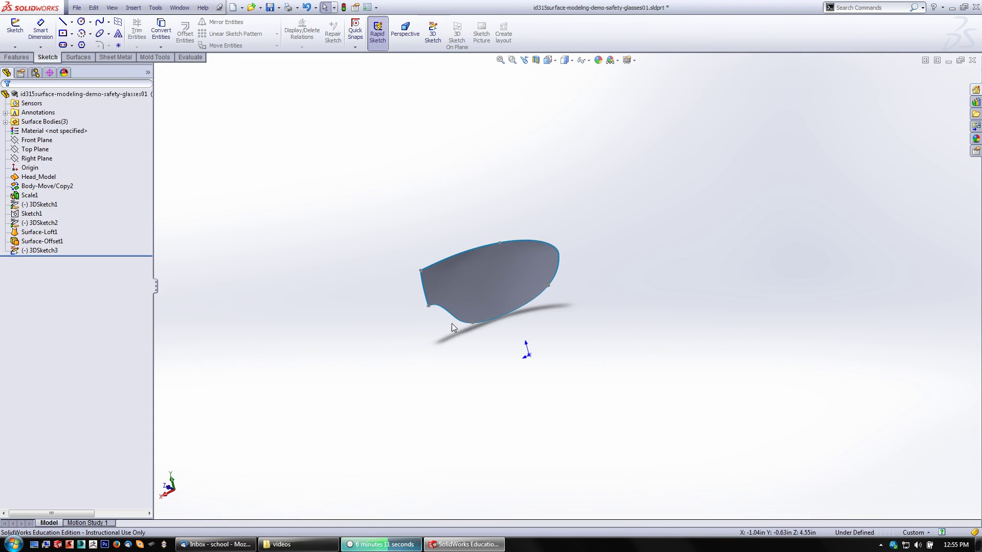
{"action": "scroll", "coordinate": [452, 317], "scroll_direction": "down", "scroll_amount": 3}
{"action": "scroll", "coordinate": [454, 312], "scroll_direction": "down", "scroll_amount": 3}
{"action": "scroll", "coordinate": [508, 274], "scroll_direction": "up", "scroll_amount": 2}
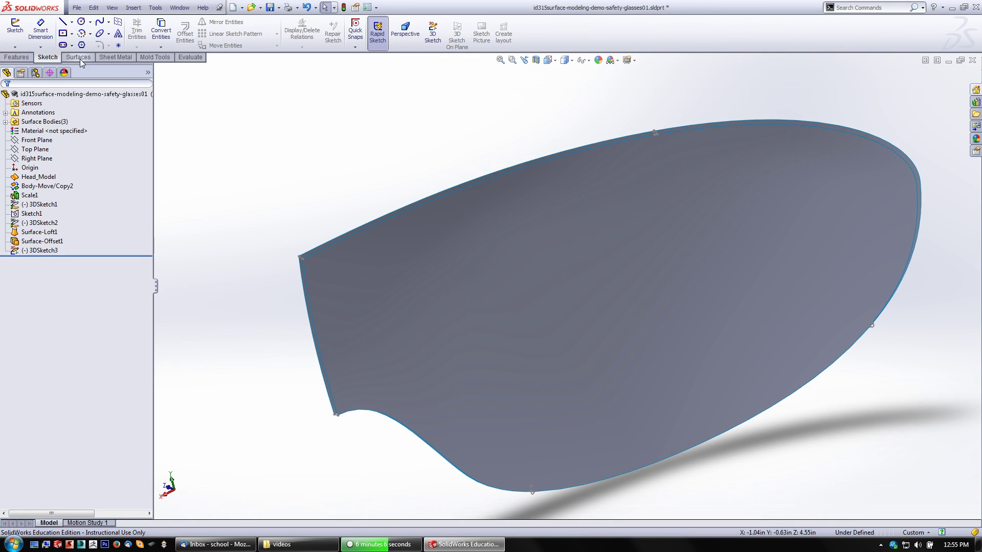
{"action": "left_click", "coordinate": [270, 10]}
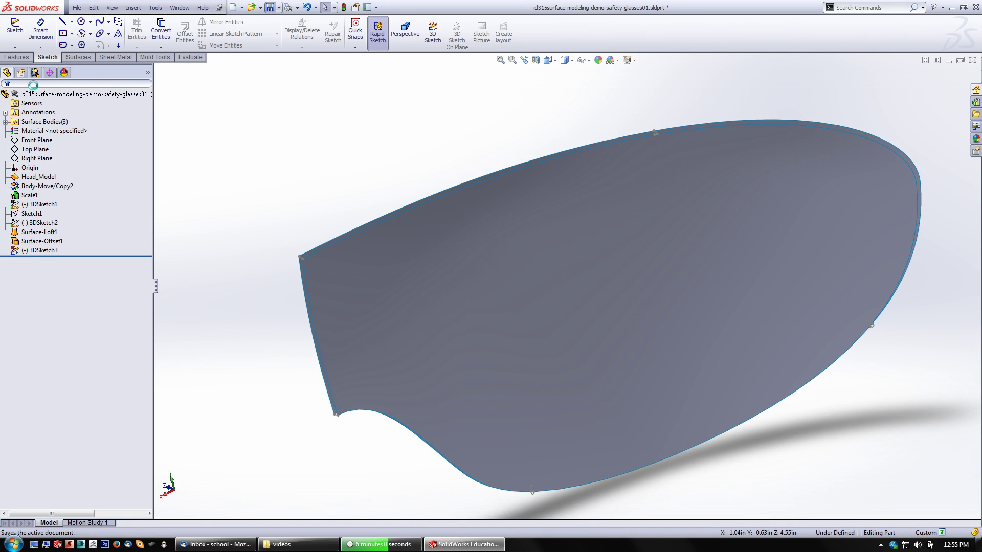
{"action": "left_click", "coordinate": [79, 58]}
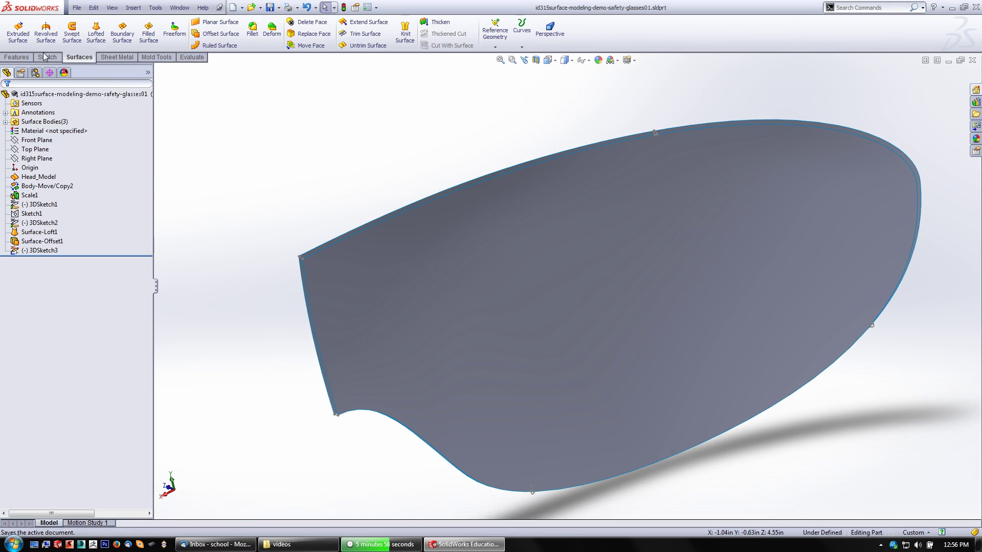
Start a Lofted Surface and turn on SelectionManager for grouping profile edges
{"action": "left_click", "coordinate": [96, 31]}
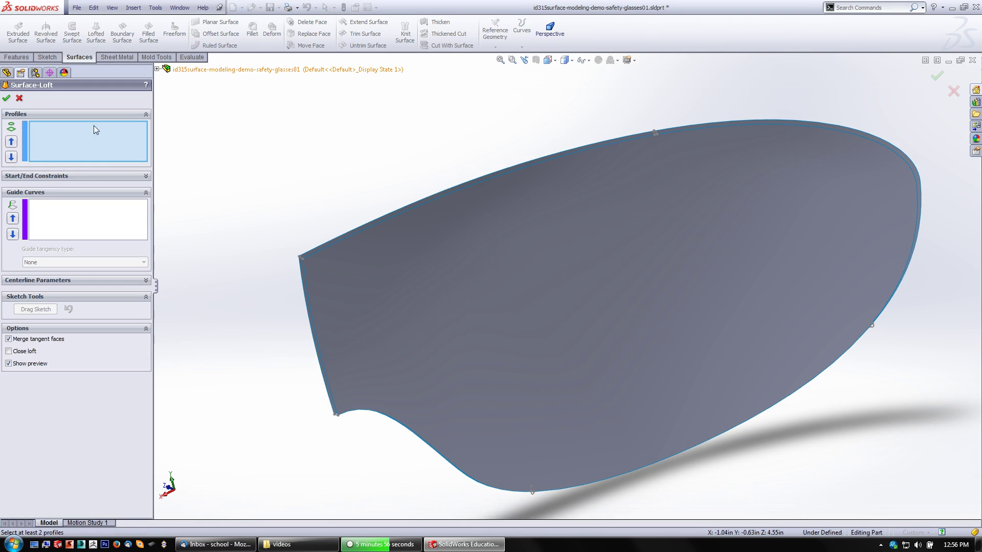
{"action": "right_click", "coordinate": [92, 140]}
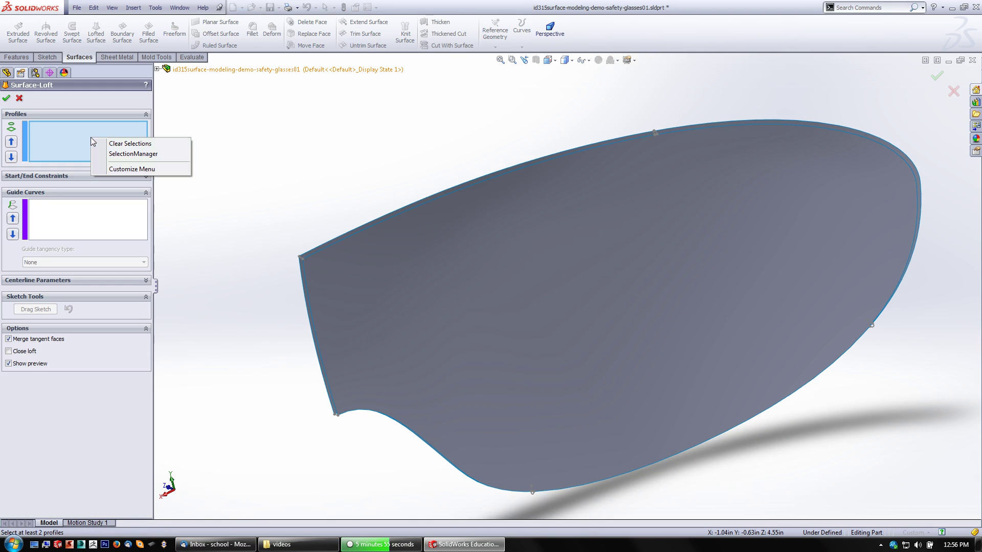
{"action": "left_click", "coordinate": [131, 154]}
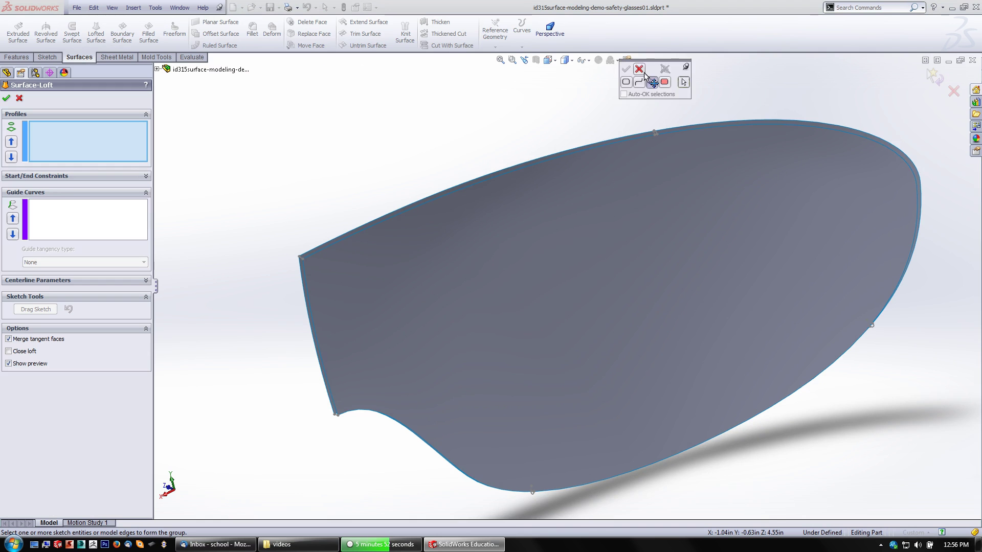
{"action": "left_click_drag", "start_coordinate": [667, 63], "coordinate": [343, 109]}
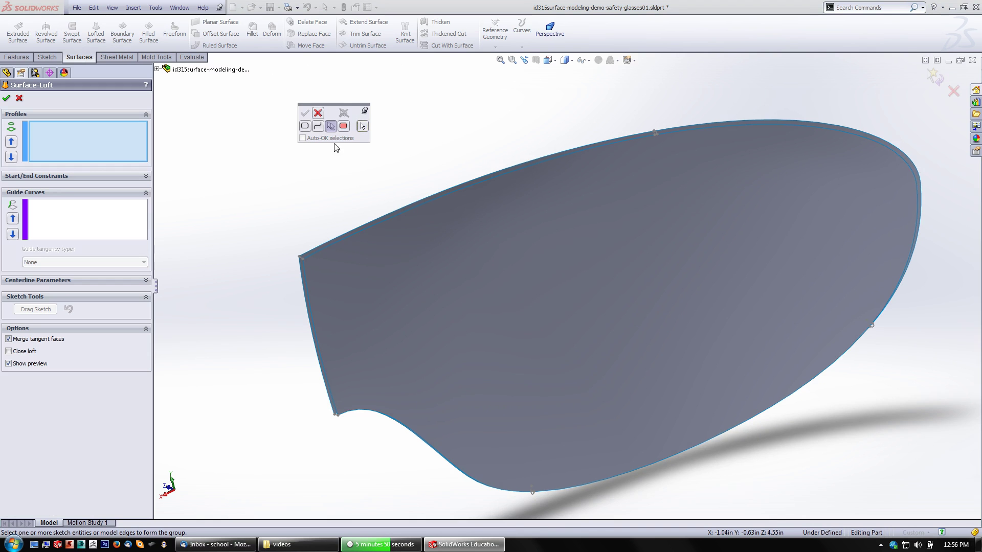
Pick the lens's left and upper edges as profiles Open Group<1> and Open Group<2>
{"action": "scroll", "coordinate": [315, 287], "scroll_direction": "down", "scroll_amount": 5}
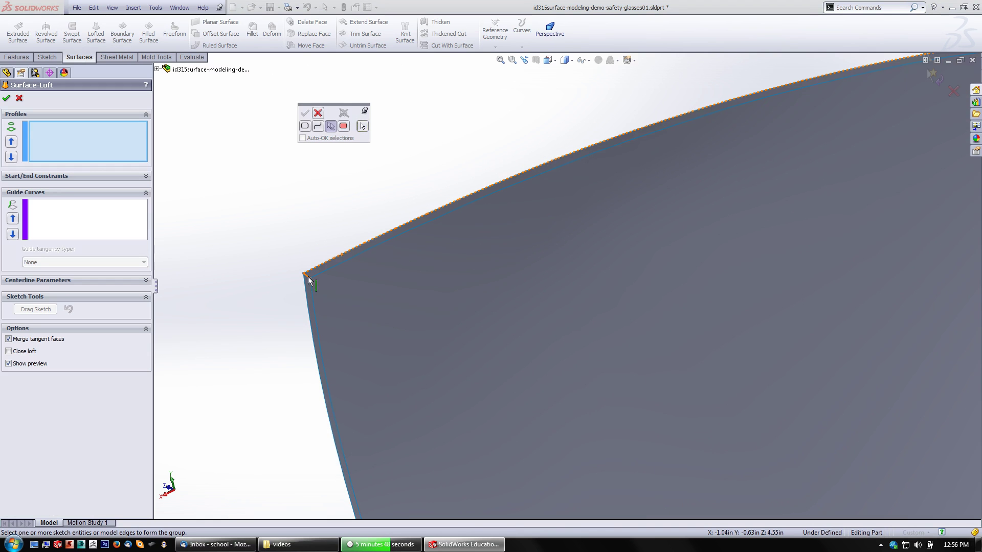
{"action": "left_click", "coordinate": [307, 277]}
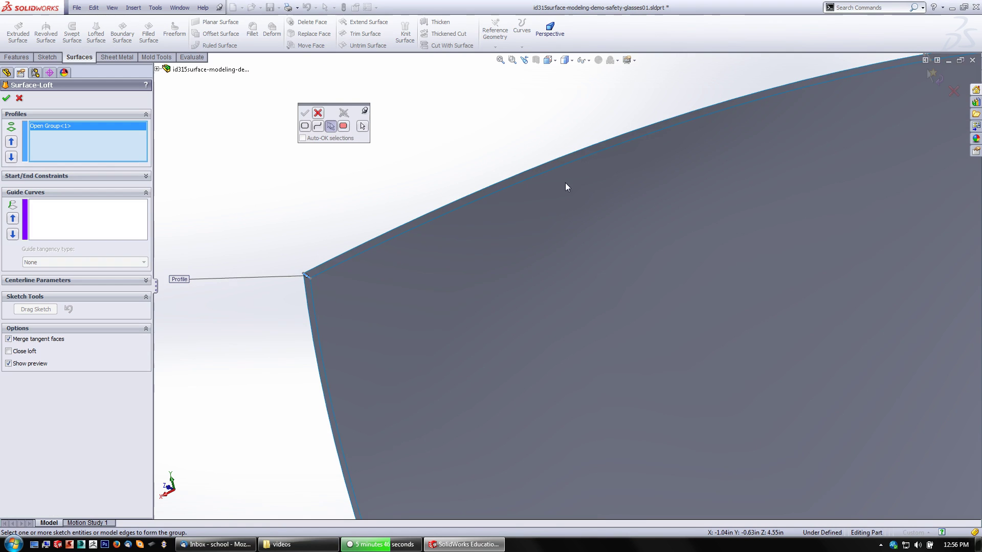
{"action": "scroll", "coordinate": [846, 127], "scroll_direction": "up", "scroll_amount": 3}
{"action": "scroll", "coordinate": [849, 126], "scroll_direction": "down", "scroll_amount": 2}
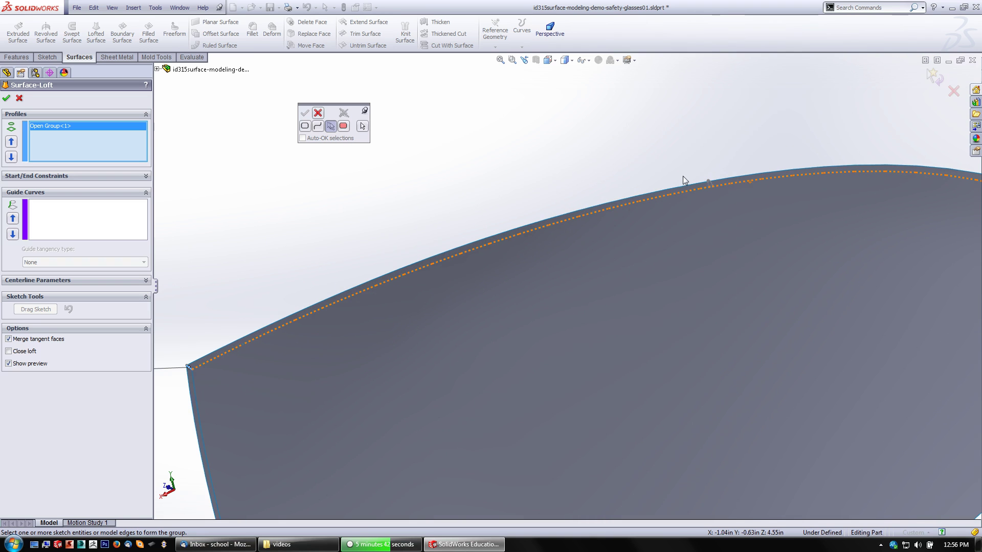
{"action": "left_click", "coordinate": [712, 186]}
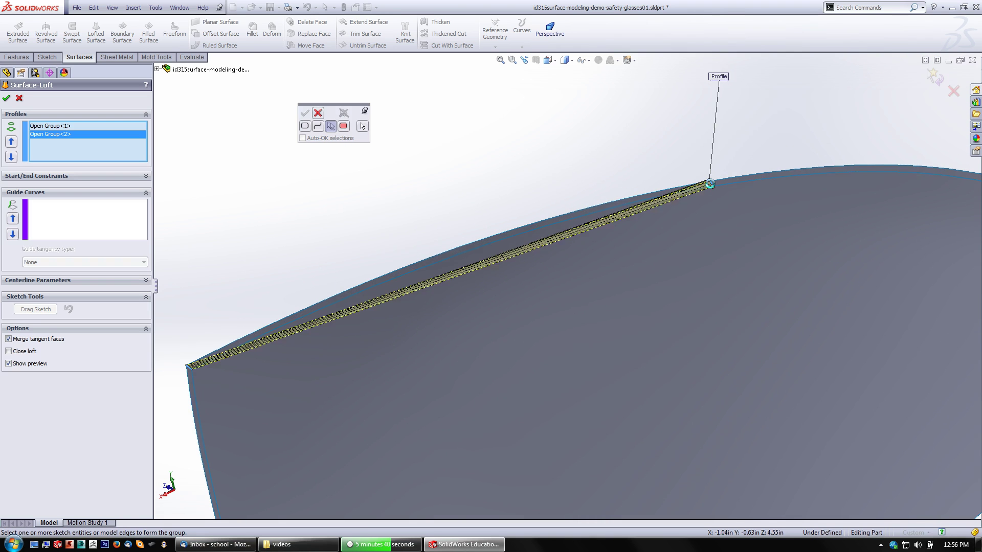
{"action": "scroll", "coordinate": [398, 222], "scroll_direction": "up", "scroll_amount": 1}
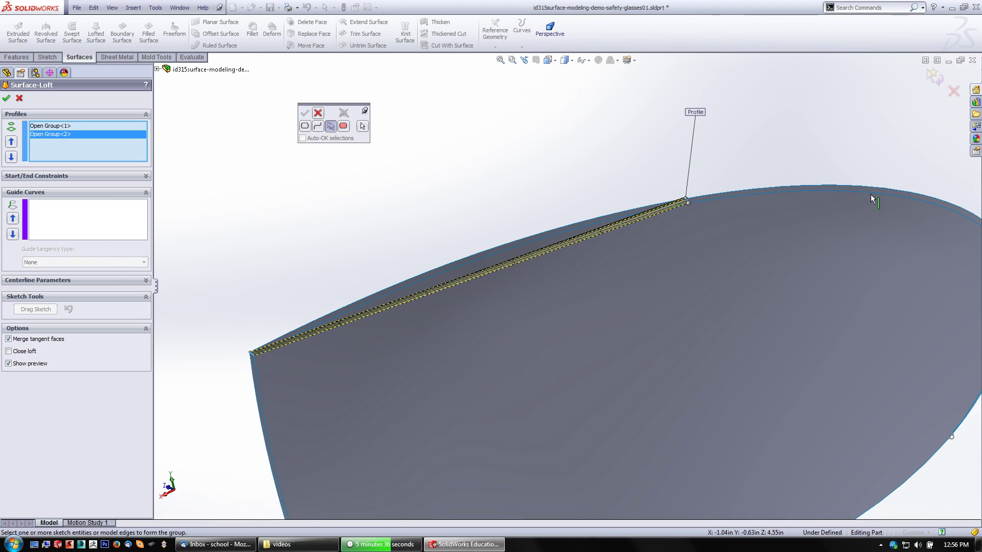
{"action": "left_click", "coordinate": [106, 224]}
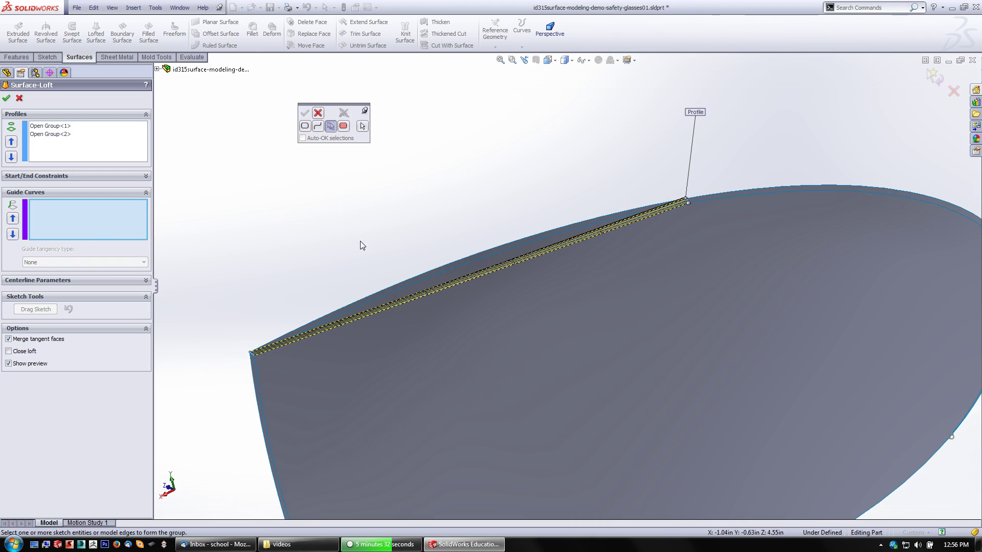
Add the upper rim edge chain and the top-to-right edge chain as two guide curves
{"action": "left_click", "coordinate": [475, 262]}
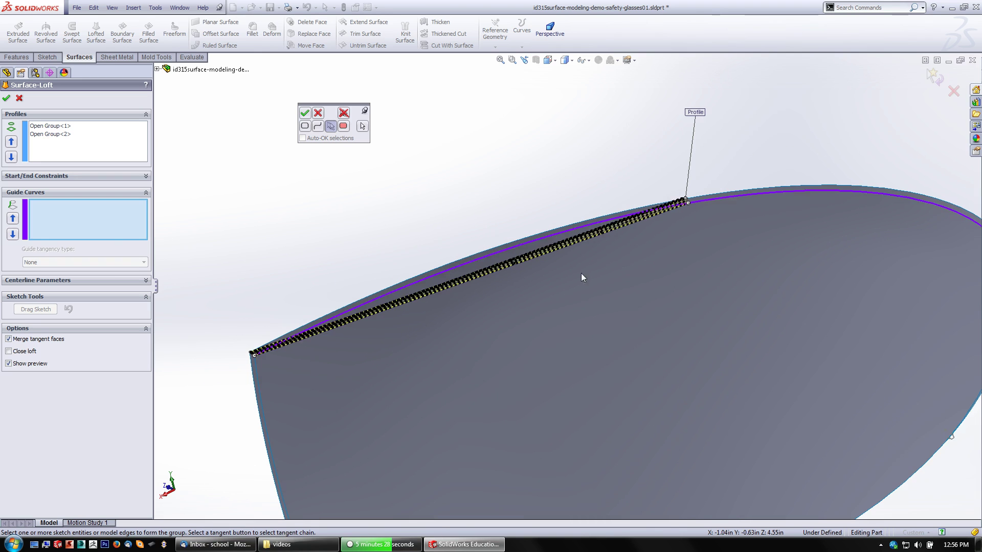
{"action": "scroll", "coordinate": [580, 276], "scroll_direction": "up", "scroll_amount": 3}
{"action": "scroll", "coordinate": [784, 300], "scroll_direction": "down", "scroll_amount": 2}
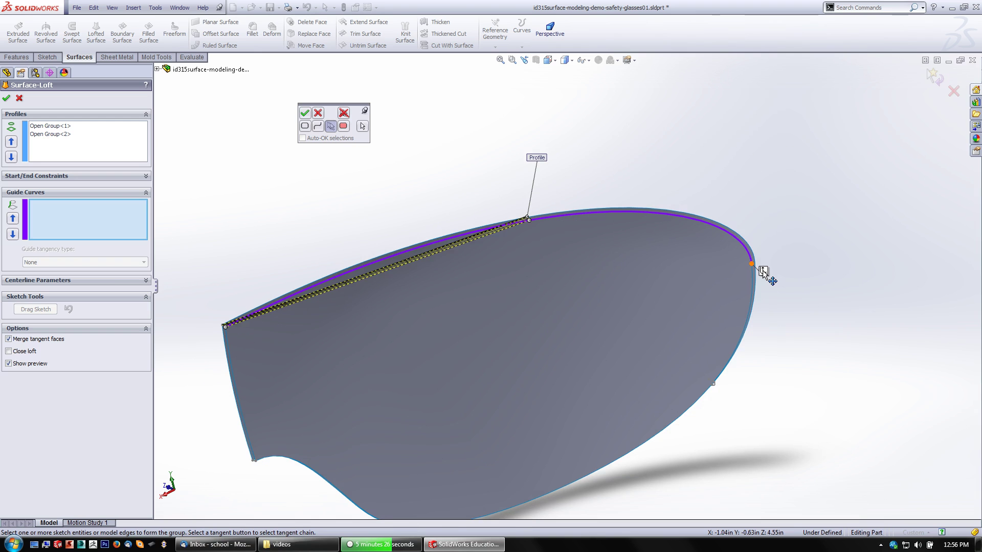
{"action": "left_click", "coordinate": [764, 272]}
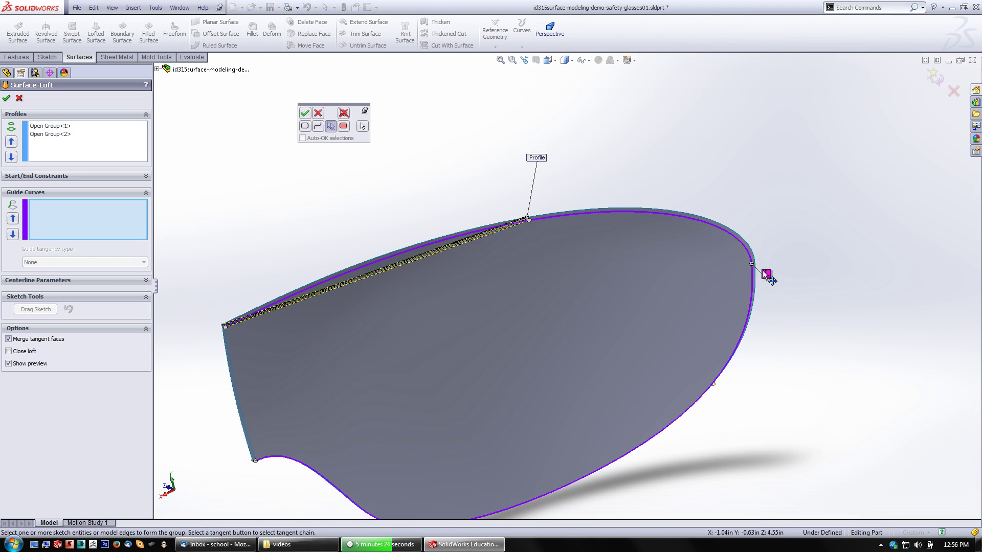
{"action": "right_click", "coordinate": [765, 276]}
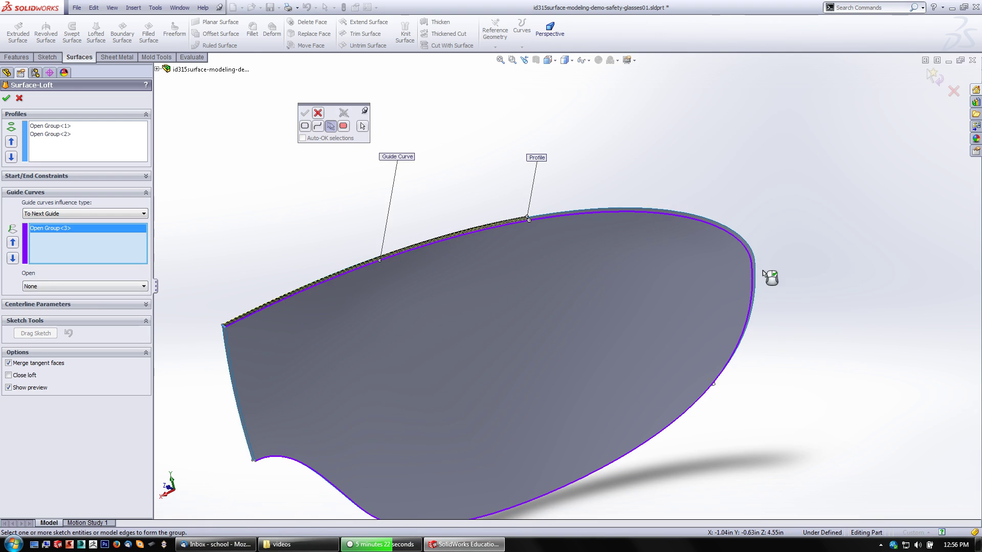
{"action": "scroll", "coordinate": [583, 244], "scroll_direction": "down", "scroll_amount": 2}
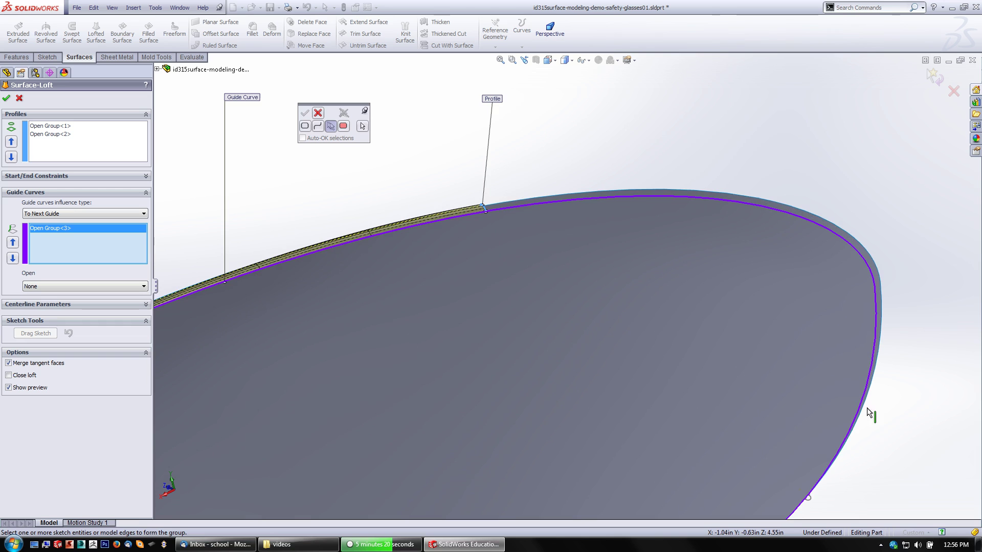
{"action": "left_click", "coordinate": [596, 194]}
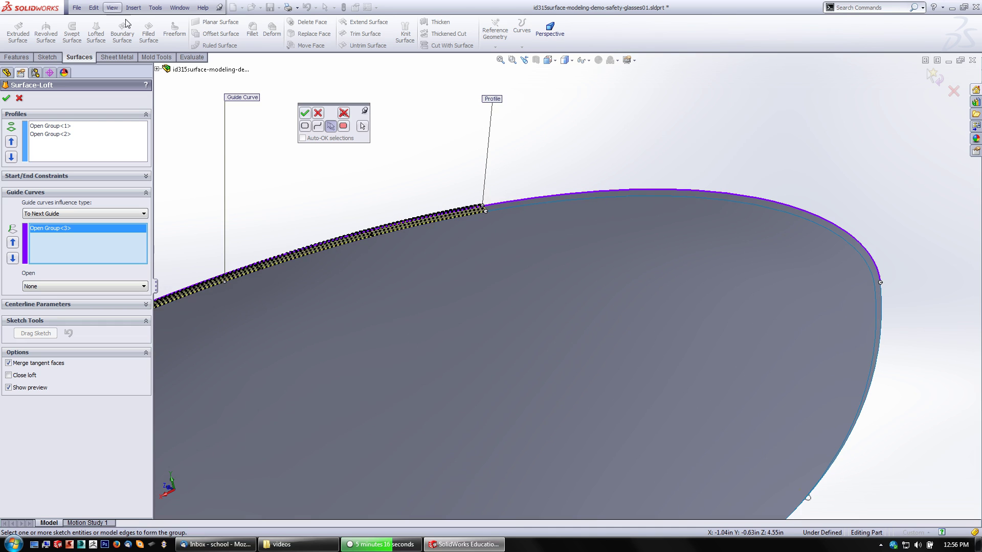
{"action": "left_click", "coordinate": [883, 305]}
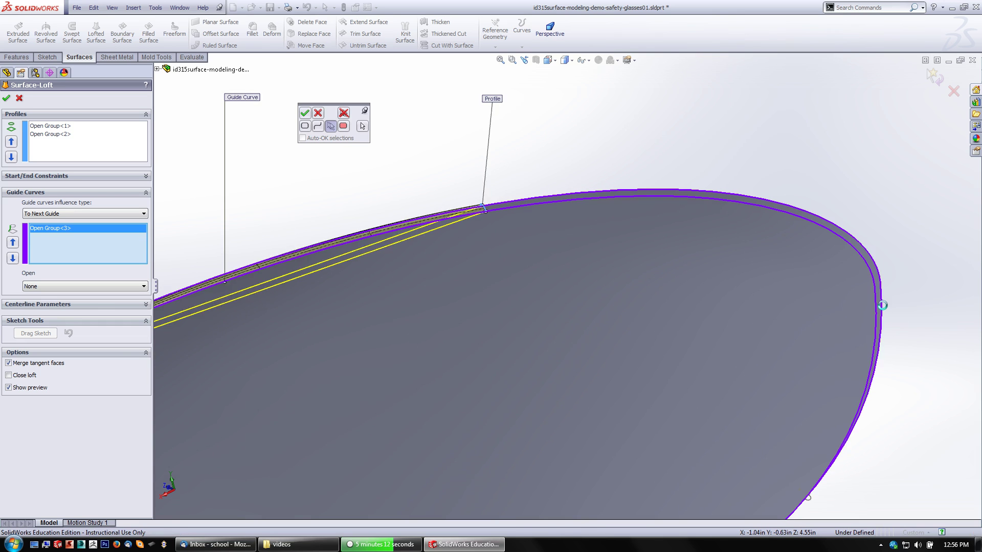
{"action": "right_click", "coordinate": [882, 306]}
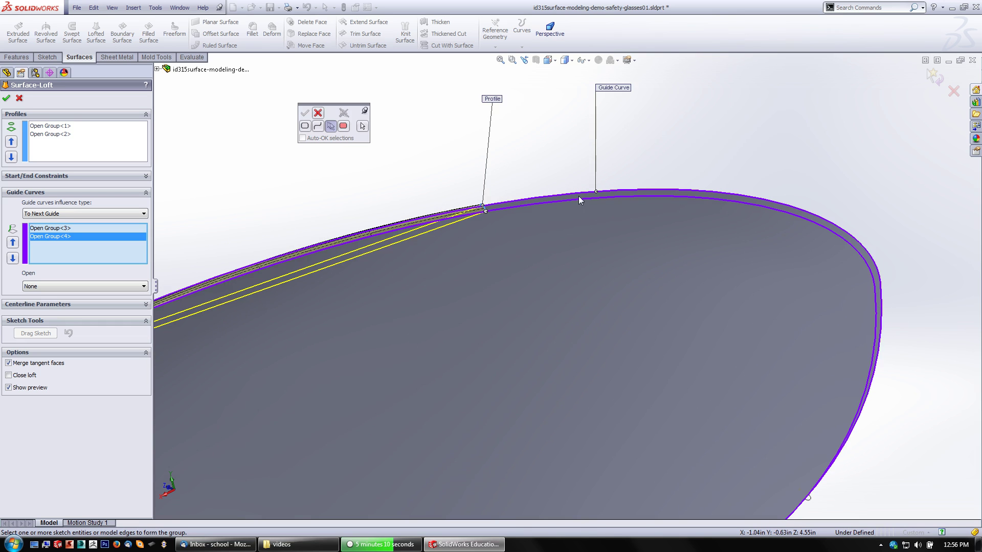
{"action": "scroll", "coordinate": [548, 238], "scroll_direction": "down", "scroll_amount": 2}
{"action": "scroll", "coordinate": [371, 251], "scroll_direction": "down", "scroll_amount": 2}
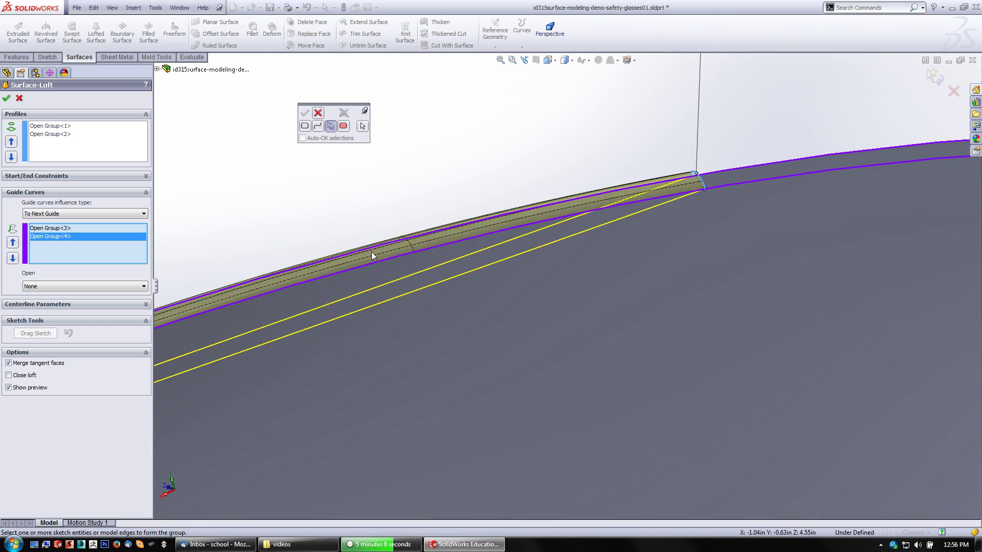
{"action": "scroll", "coordinate": [747, 239], "scroll_direction": "up", "scroll_amount": 4}
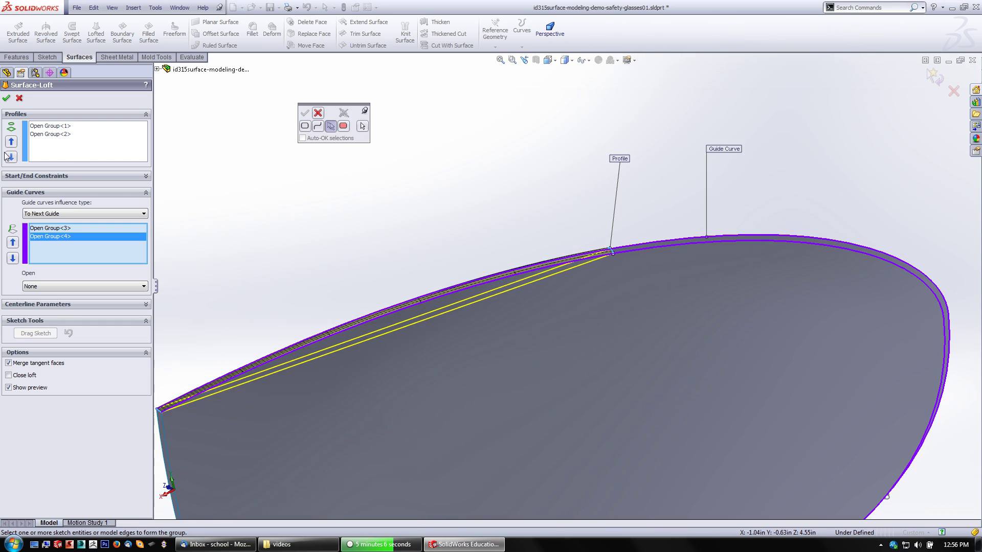
Add a short edge on the lens side as another loft profile
{"action": "left_click", "coordinate": [77, 158]}
{"action": "scroll", "coordinate": [979, 387], "scroll_direction": "down", "scroll_amount": 2}
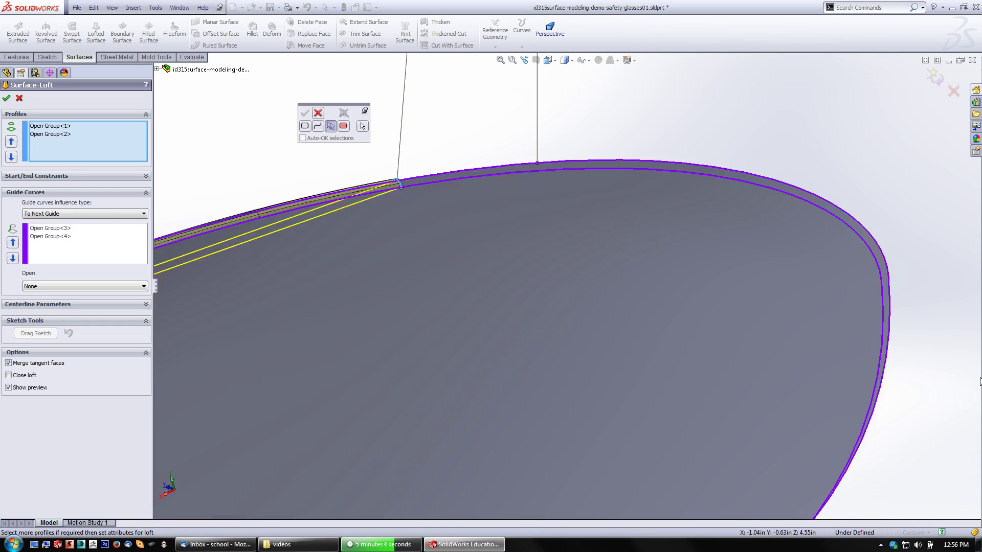
{"action": "scroll", "coordinate": [972, 387], "scroll_direction": "up", "scroll_amount": 3}
{"action": "scroll", "coordinate": [800, 439], "scroll_direction": "down", "scroll_amount": 2}
{"action": "scroll", "coordinate": [711, 453], "scroll_direction": "up", "scroll_amount": 2}
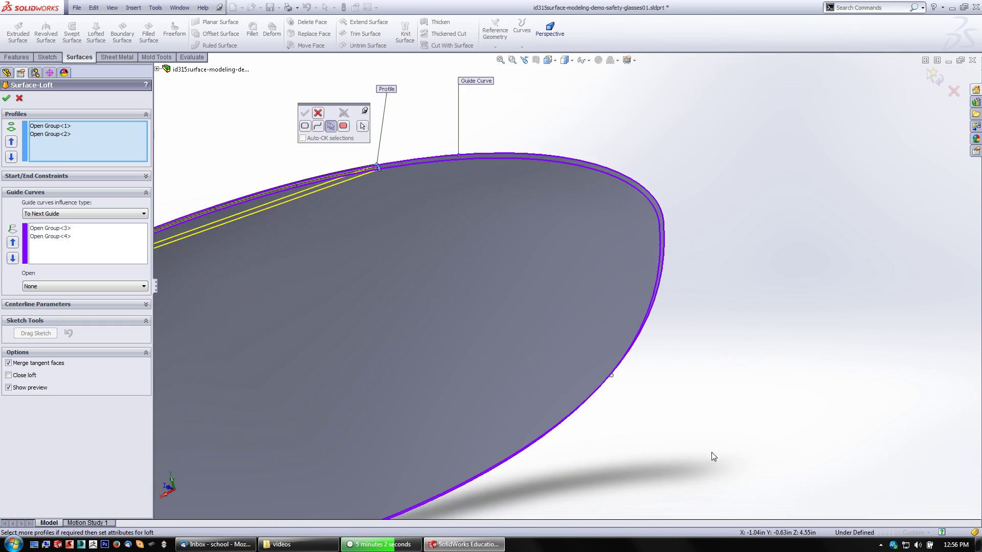
{"action": "middle_click_drag", "start_coordinate": [711, 453], "coordinate": [637, 393]}
{"action": "scroll", "coordinate": [639, 396], "scroll_direction": "down", "scroll_amount": 3}
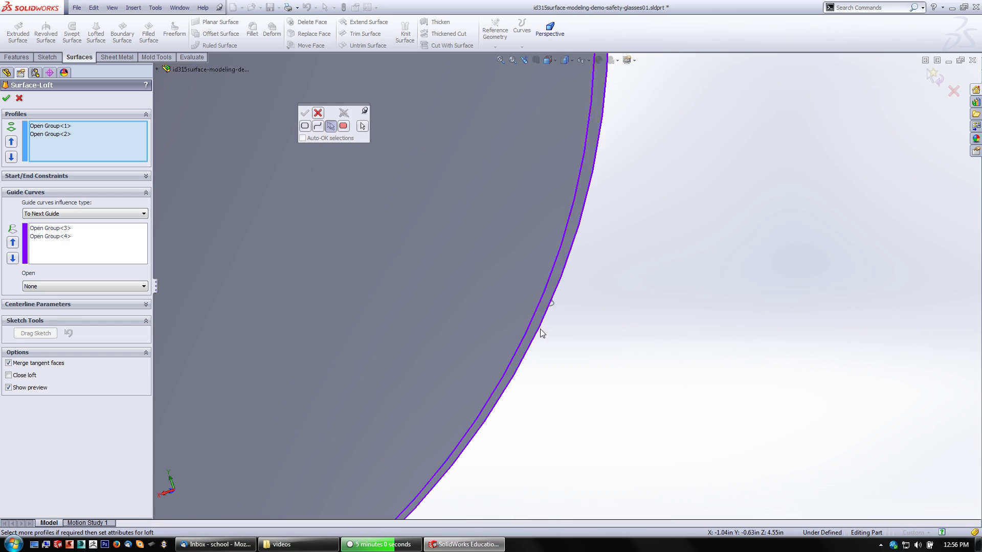
{"action": "left_click", "coordinate": [551, 306]}
{"action": "right_click", "coordinate": [551, 305]}
Add the bottom short edge and lower corner edge as profiles, then check the loft preview
{"action": "scroll", "coordinate": [553, 301], "scroll_direction": "up", "scroll_amount": 3}
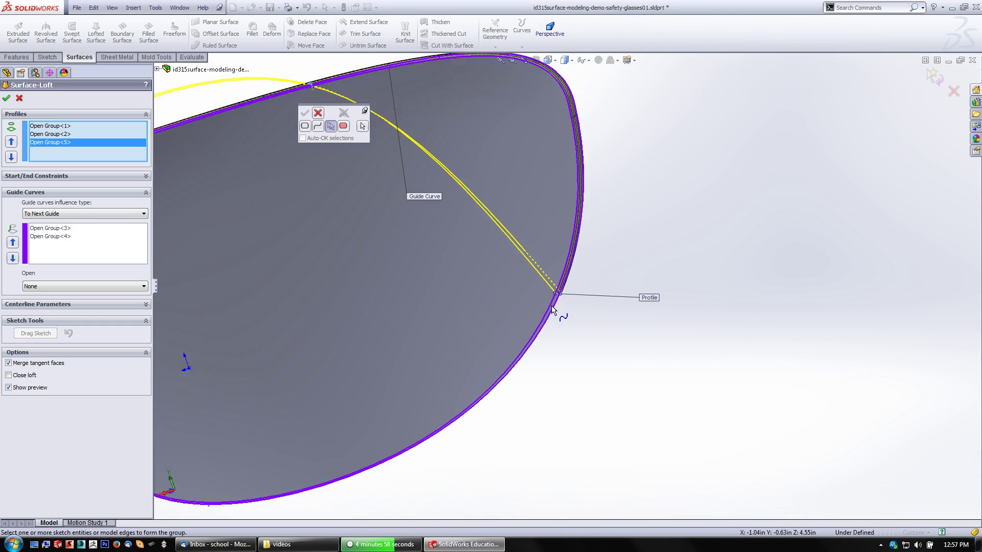
{"action": "scroll", "coordinate": [577, 251], "scroll_direction": "down", "scroll_amount": 2}
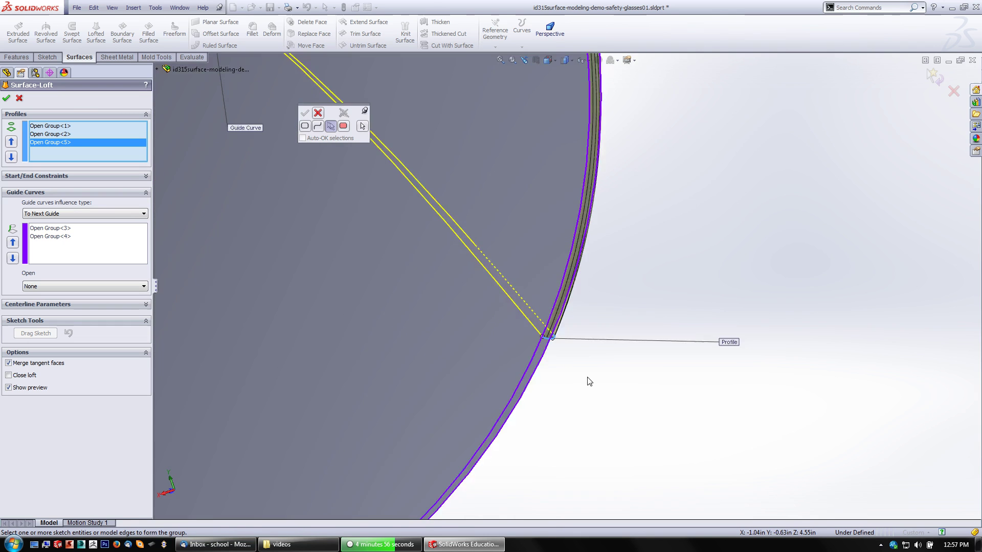
{"action": "scroll", "coordinate": [589, 381], "scroll_direction": "down", "scroll_amount": 3}
{"action": "scroll", "coordinate": [326, 428], "scroll_direction": "up", "scroll_amount": 4}
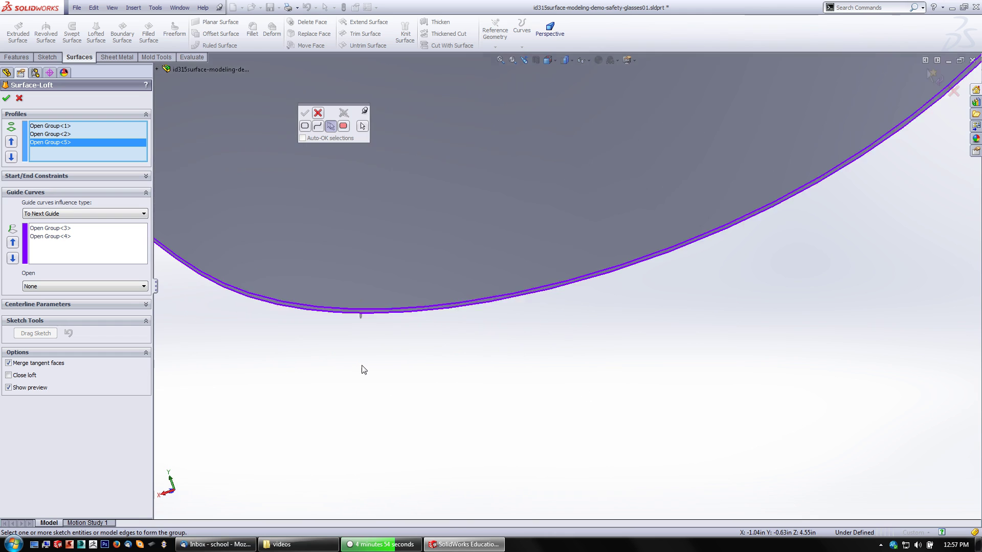
{"action": "scroll", "coordinate": [378, 332], "scroll_direction": "up", "scroll_amount": 2}
{"action": "left_click", "coordinate": [406, 279]}
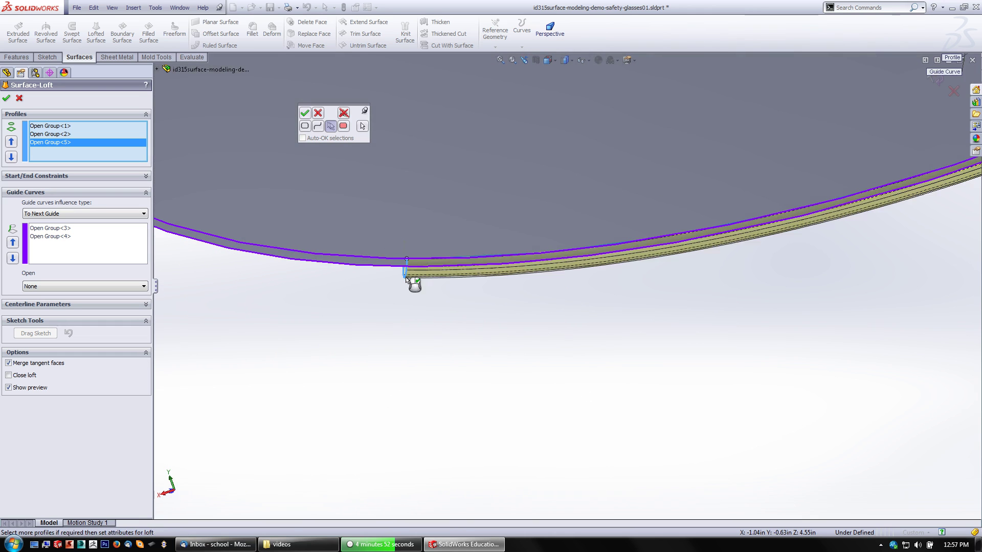
{"action": "scroll", "coordinate": [345, 304], "scroll_direction": "down", "scroll_amount": 8}
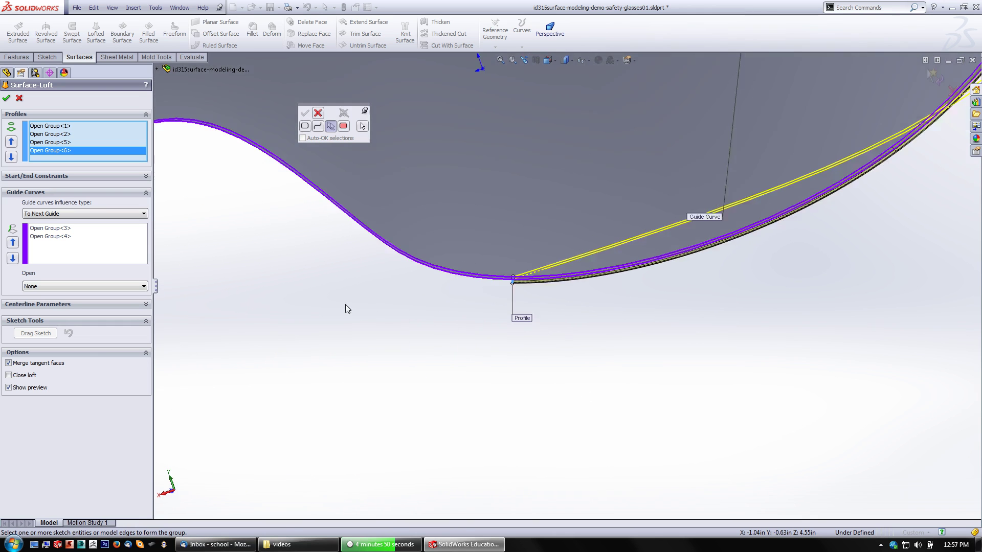
{"action": "scroll", "coordinate": [326, 266], "scroll_direction": "up", "scroll_amount": 4}
{"action": "scroll", "coordinate": [564, 215], "scroll_direction": "up", "scroll_amount": 3}
{"action": "middle_click_drag", "start_coordinate": [518, 176], "coordinate": [880, 392]}
{"action": "left_click", "coordinate": [512, 166]}
{"action": "scroll", "coordinate": [880, 393], "scroll_direction": "down", "scroll_amount": 2}
{"action": "scroll", "coordinate": [600, 156], "scroll_direction": "down", "scroll_amount": 2}
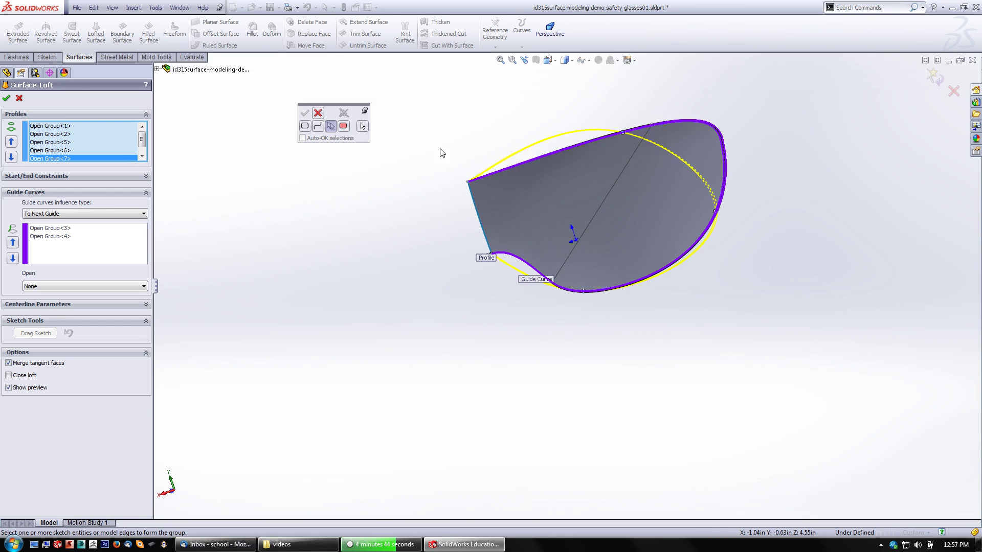
{"action": "middle_click_drag", "start_coordinate": [440, 149], "coordinate": [454, 150]}
{"action": "left_click", "coordinate": [317, 113]}
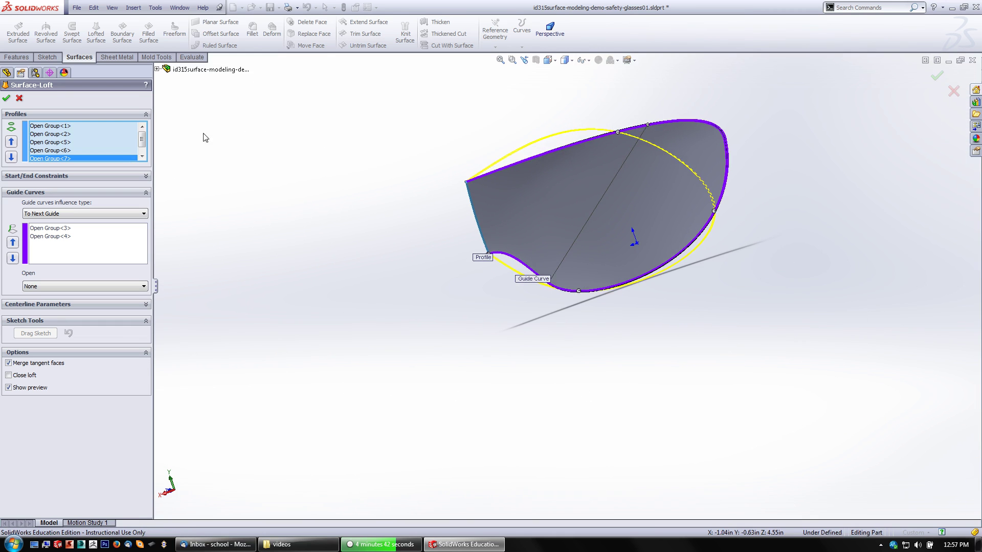
{"action": "left_click", "coordinate": [6, 97]}
{"action": "scroll", "coordinate": [606, 195], "scroll_direction": "up", "scroll_amount": 5}
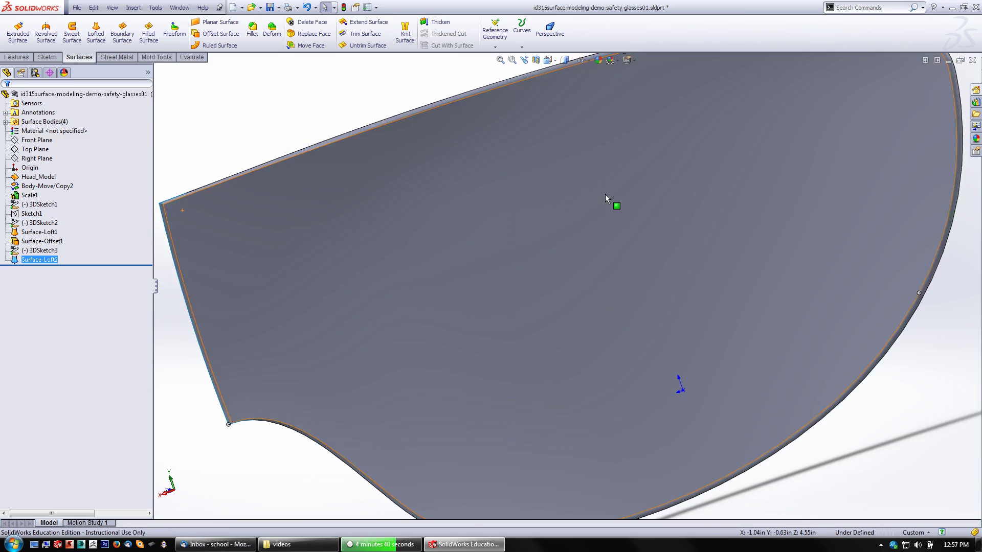
{"action": "scroll", "coordinate": [605, 195], "scroll_direction": "down", "scroll_amount": 5}
{"action": "middle_click_drag", "start_coordinate": [789, 319], "coordinate": [519, 293]}
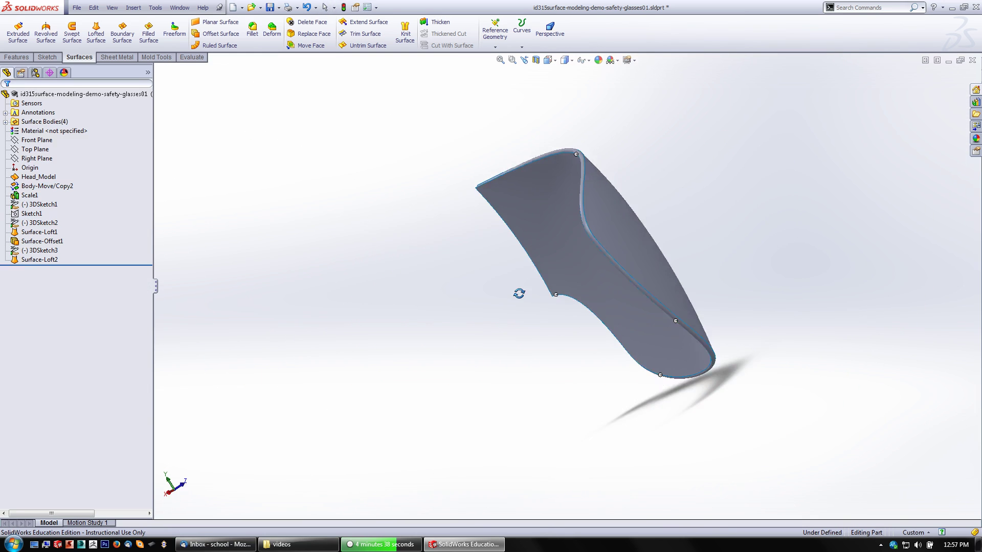
{"action": "middle_click_drag", "start_coordinate": [736, 190], "coordinate": [719, 250]}
{"action": "scroll", "coordinate": [654, 237], "scroll_direction": "down", "scroll_amount": 5}
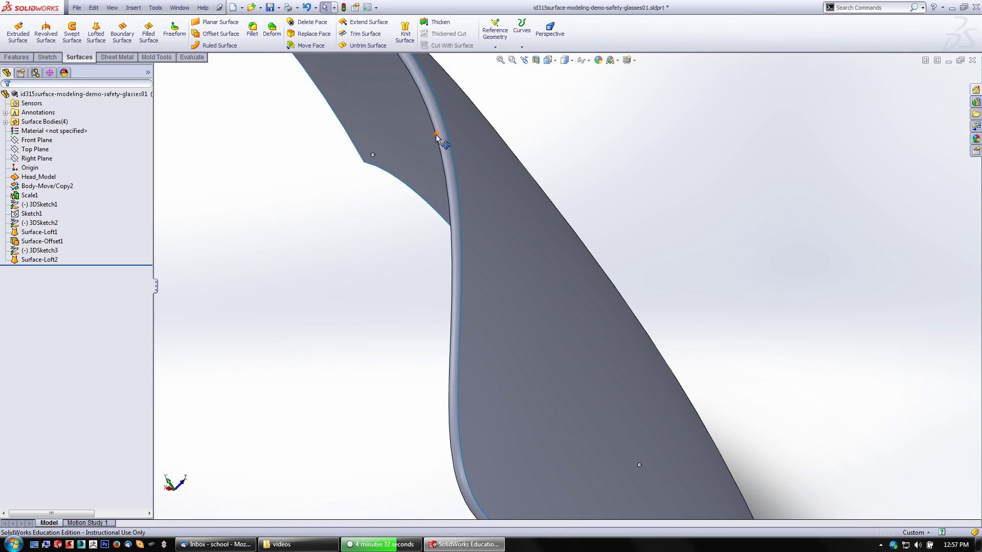
{"action": "key", "text": "f"}
{"action": "middle_click_drag", "start_coordinate": [652, 221], "coordinate": [454, 231]}
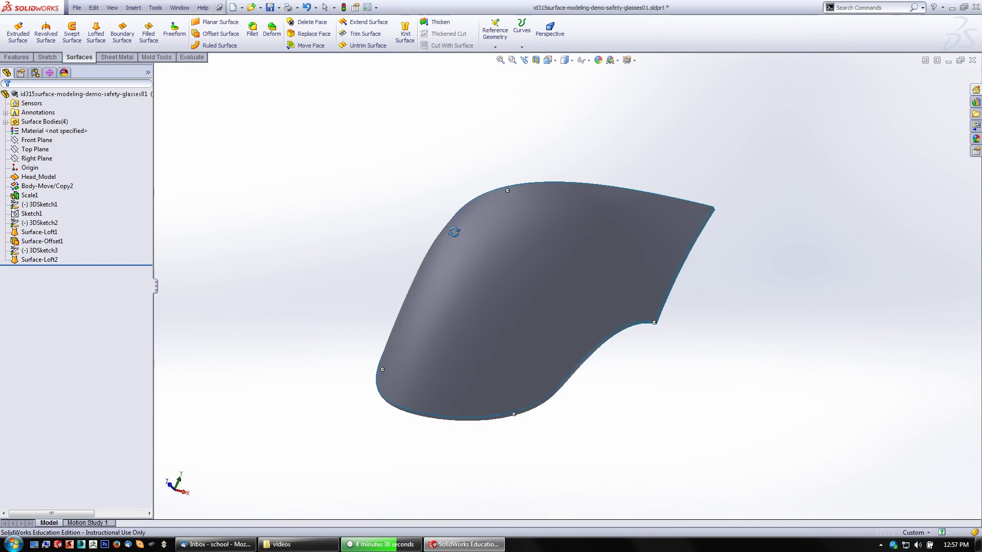
{"action": "middle_click_drag", "start_coordinate": [726, 145], "coordinate": [741, 180]}
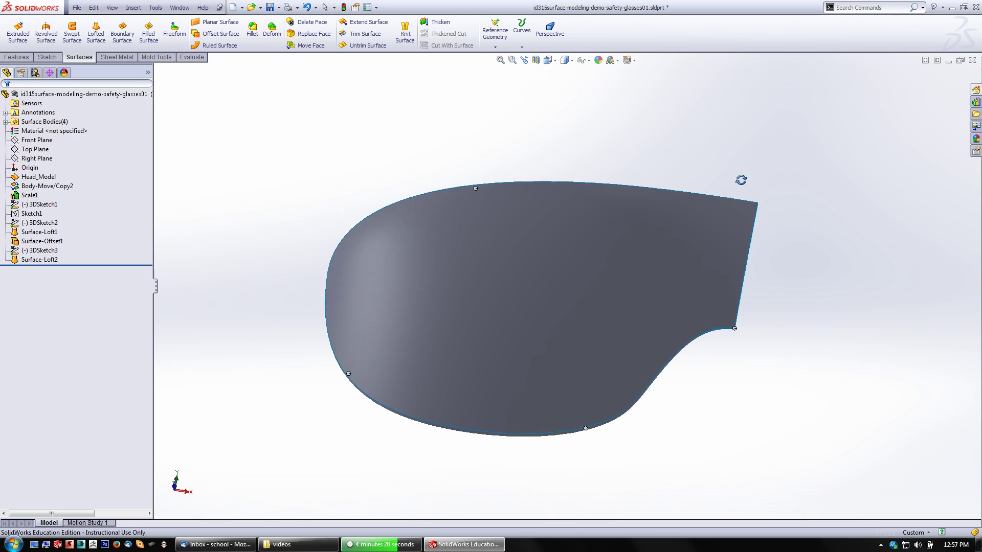
{"action": "left_click", "coordinate": [270, 7]}
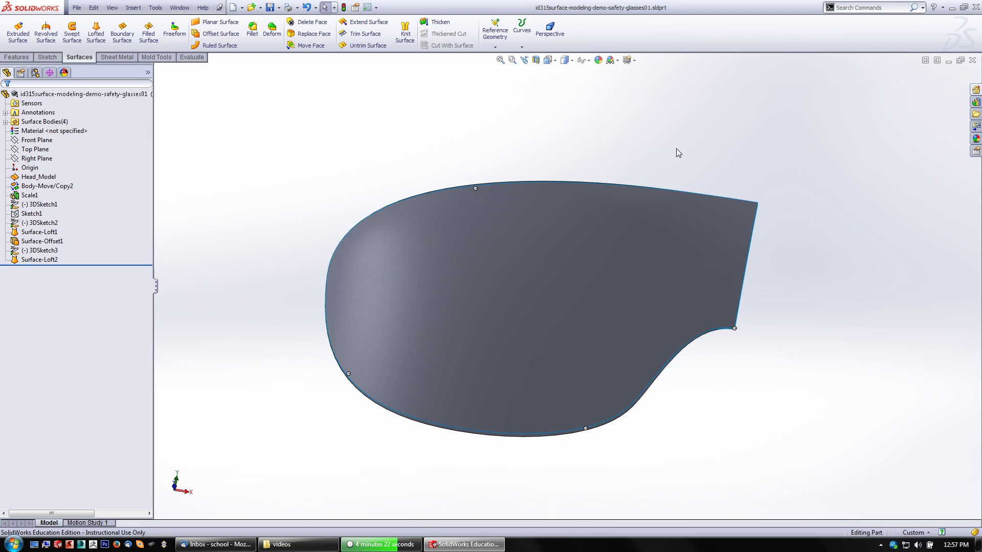
{"action": "middle_click_drag", "start_coordinate": [676, 148], "coordinate": [566, 167]}
{"action": "scroll", "coordinate": [483, 339], "scroll_direction": "down", "scroll_amount": 5}
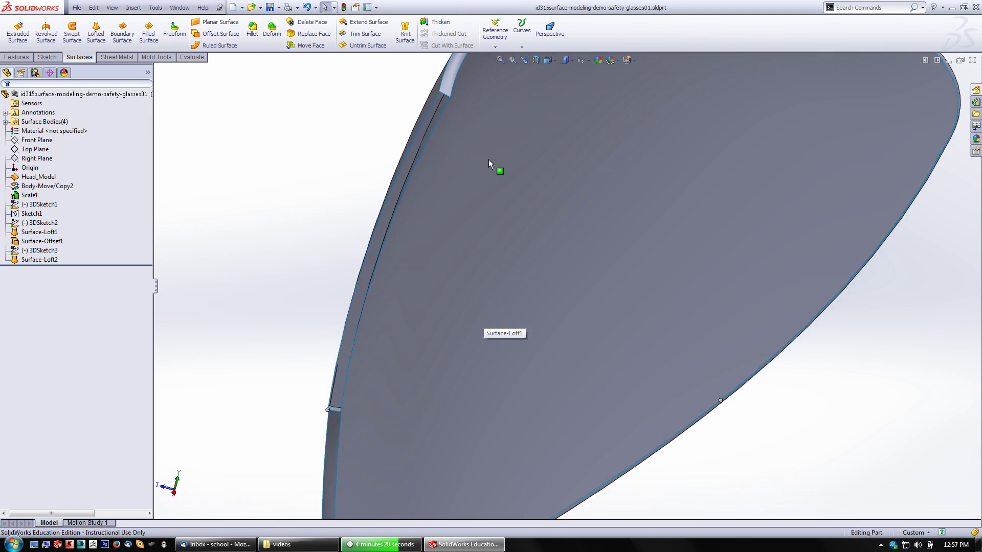
{"action": "scroll", "coordinate": [520, 256], "scroll_direction": "up", "scroll_amount": 5}
{"action": "middle_click_drag", "start_coordinate": [520, 256], "coordinate": [434, 344]}
{"action": "scroll", "coordinate": [722, 234], "scroll_direction": "down", "scroll_amount": 5}
{"action": "scroll", "coordinate": [737, 207], "scroll_direction": "up", "scroll_amount": 5}
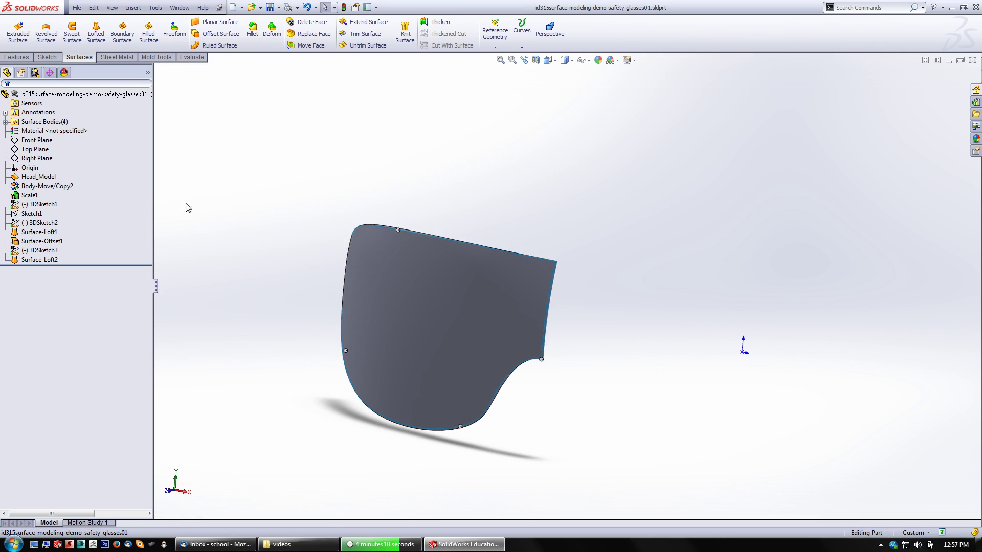
{"action": "middle_click_drag", "start_coordinate": [187, 208], "coordinate": [241, 171]}
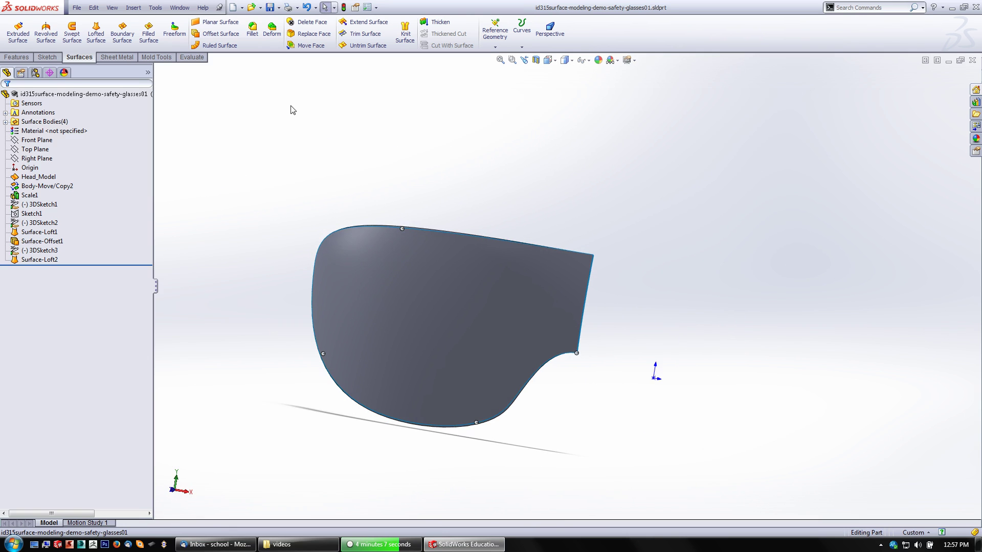
{"action": "middle_click_drag", "start_coordinate": [677, 220], "coordinate": [68, 159]}
Start a Mirror about the Right Plane set to mirror bodies
{"action": "left_click", "coordinate": [48, 158]}
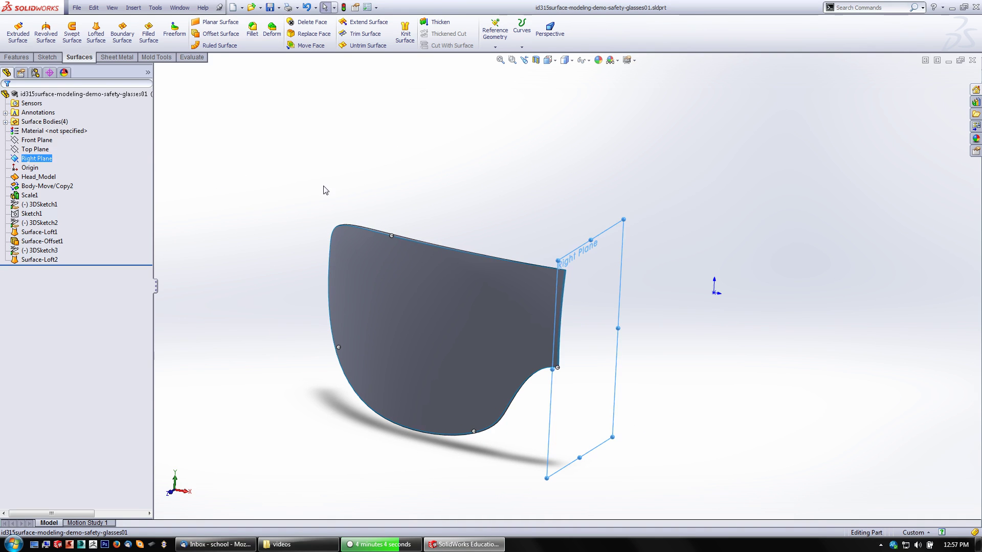
{"action": "left_click", "coordinate": [17, 57]}
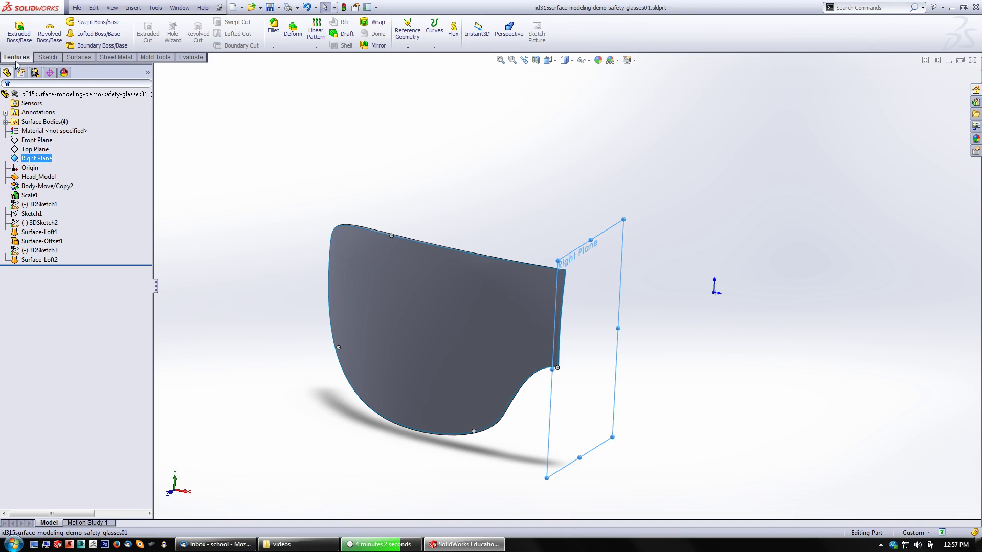
{"action": "left_click", "coordinate": [373, 46]}
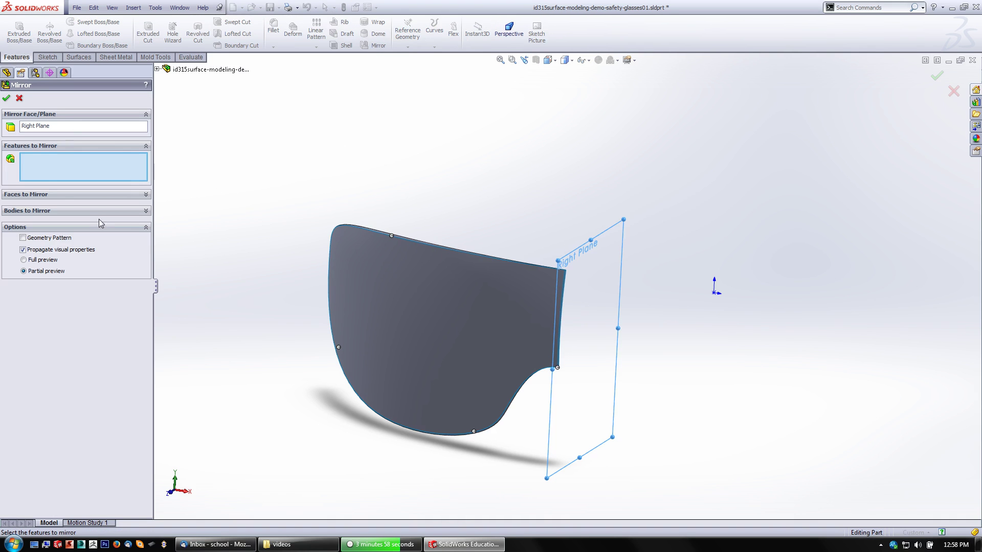
{"action": "left_click", "coordinate": [86, 211]}
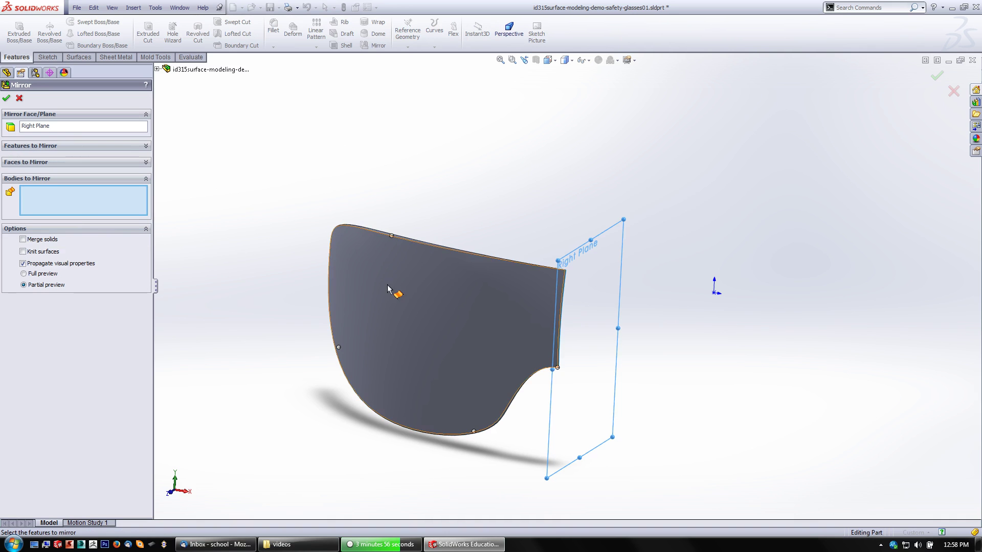
Pick Surface-Offset1, Surface-Loft2 and Surface-Loft1 as the bodies to mirror
{"action": "middle_click_drag", "start_coordinate": [232, 211], "coordinate": [228, 267]}
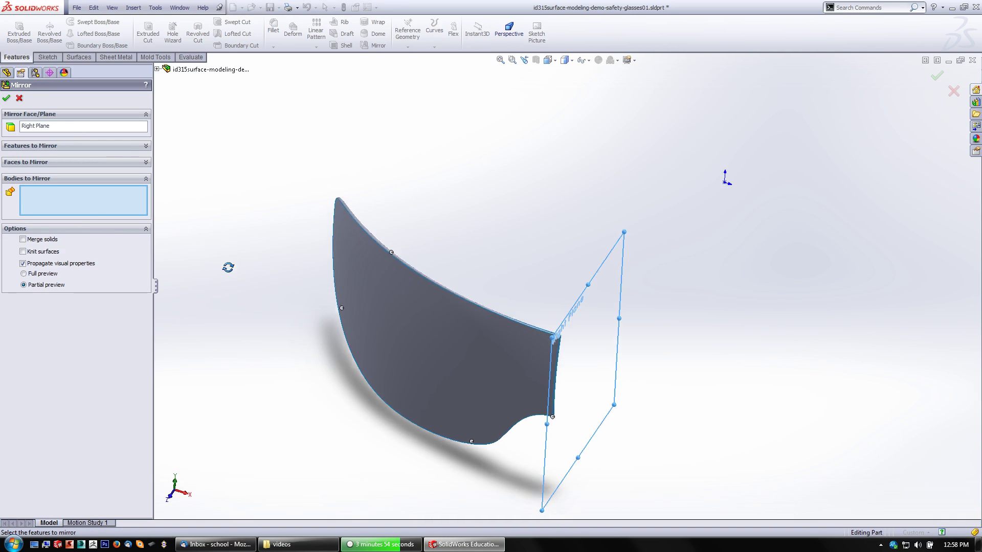
{"action": "left_click", "coordinate": [412, 307]}
{"action": "scroll", "coordinate": [483, 300], "scroll_direction": "down", "scroll_amount": 5}
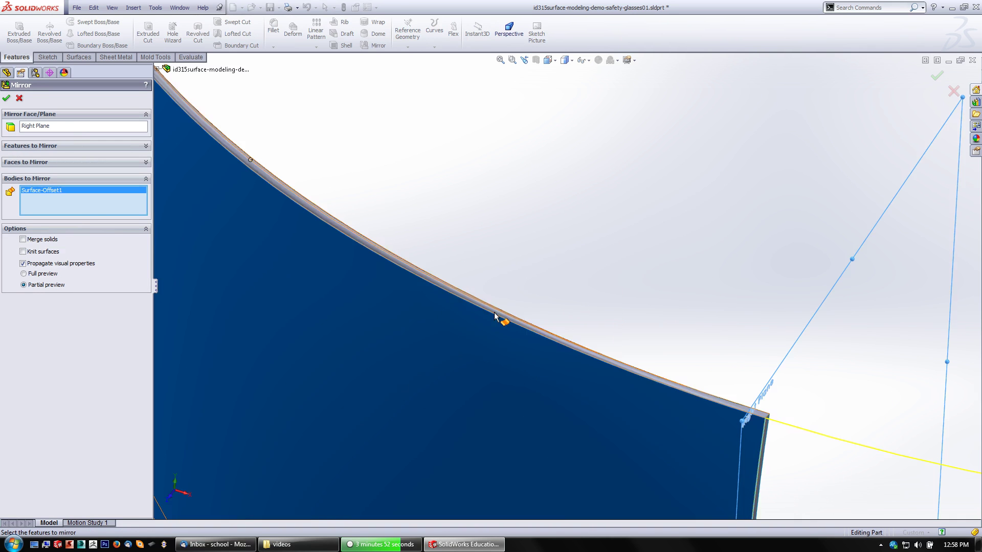
{"action": "left_click", "coordinate": [506, 314]}
{"action": "scroll", "coordinate": [504, 283], "scroll_direction": "up", "scroll_amount": 3}
{"action": "middle_click_drag", "start_coordinate": [504, 283], "coordinate": [442, 306]}
{"action": "left_click", "coordinate": [472, 281]}
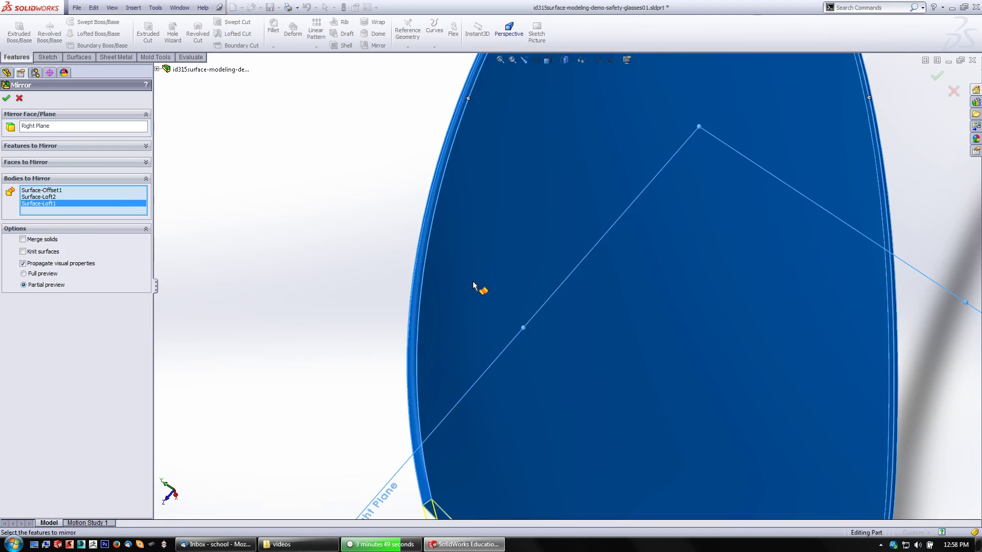
{"action": "scroll", "coordinate": [473, 280], "scroll_direction": "up", "scroll_amount": 5}
{"action": "middle_click_drag", "start_coordinate": [365, 281], "coordinate": [522, 206]}
{"action": "scroll", "coordinate": [524, 212], "scroll_direction": "up", "scroll_amount": 4}
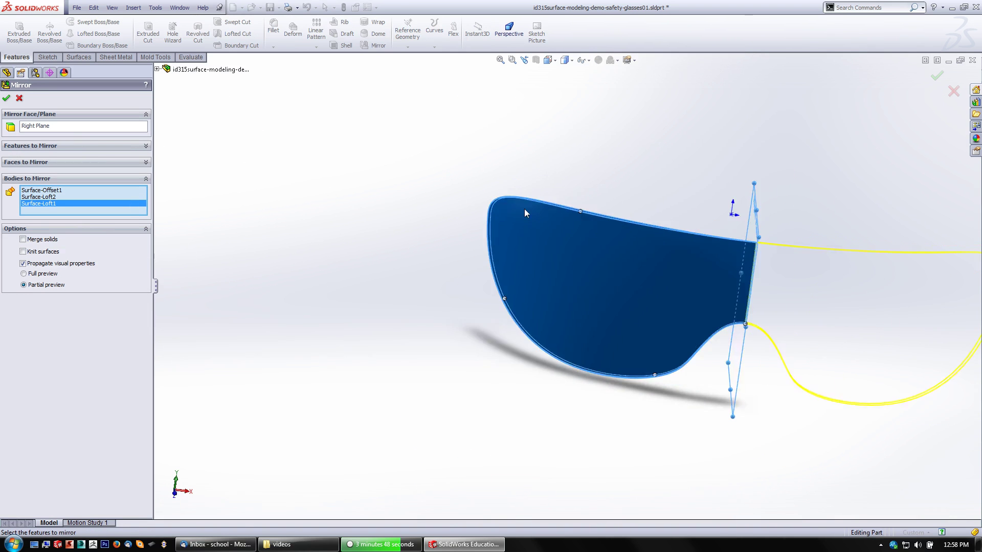
{"action": "scroll", "coordinate": [637, 287], "scroll_direction": "down", "scroll_amount": 3}
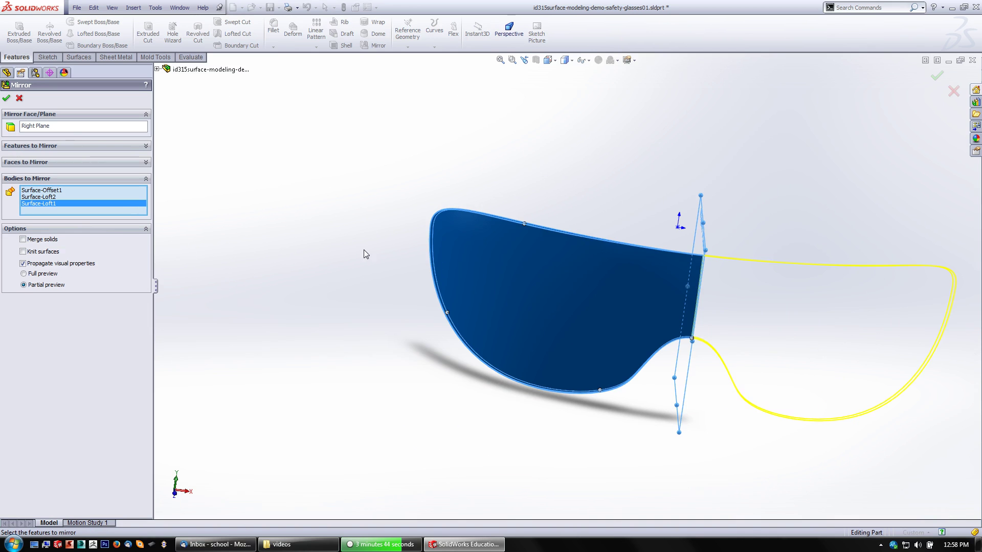
{"action": "middle_click_drag", "start_coordinate": [475, 339], "coordinate": [453, 309]}
{"action": "scroll", "coordinate": [786, 290], "scroll_direction": "down", "scroll_amount": 3}
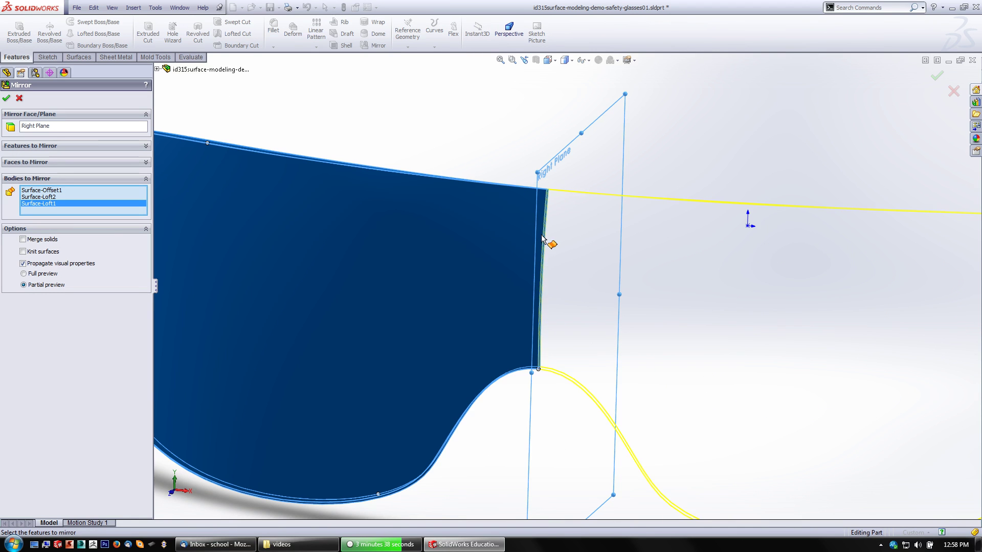
{"action": "scroll", "coordinate": [520, 262], "scroll_direction": "up", "scroll_amount": 3}
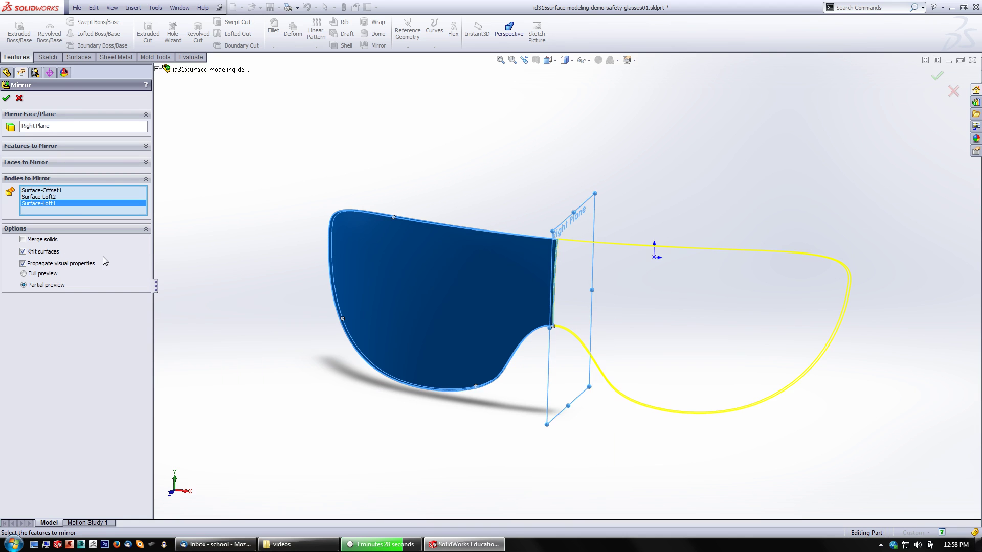
Confirm Mirror1, then re-edit it from the Surface Bodies list and confirm with Knit surfaces off
{"action": "left_click", "coordinate": [6, 97]}
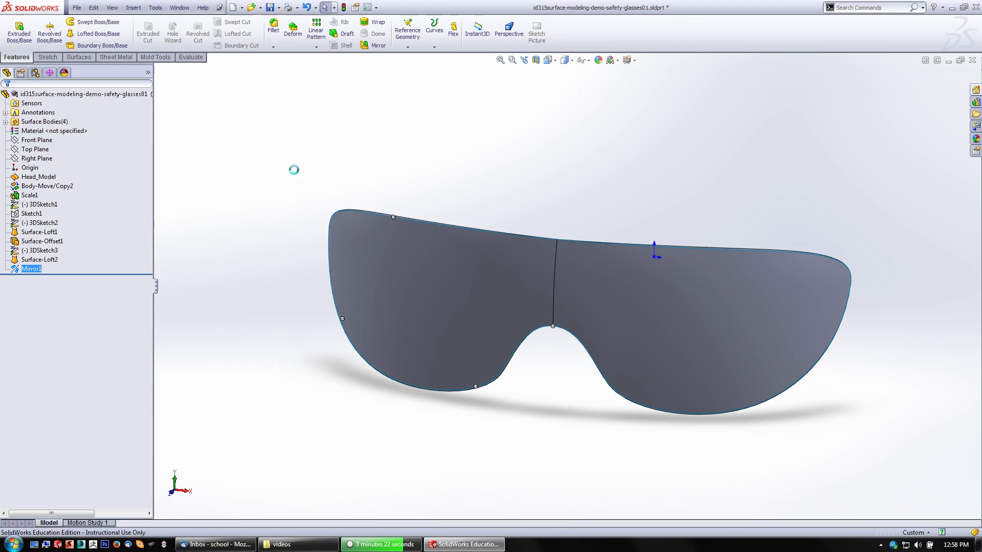
{"action": "left_click", "coordinate": [5, 122]}
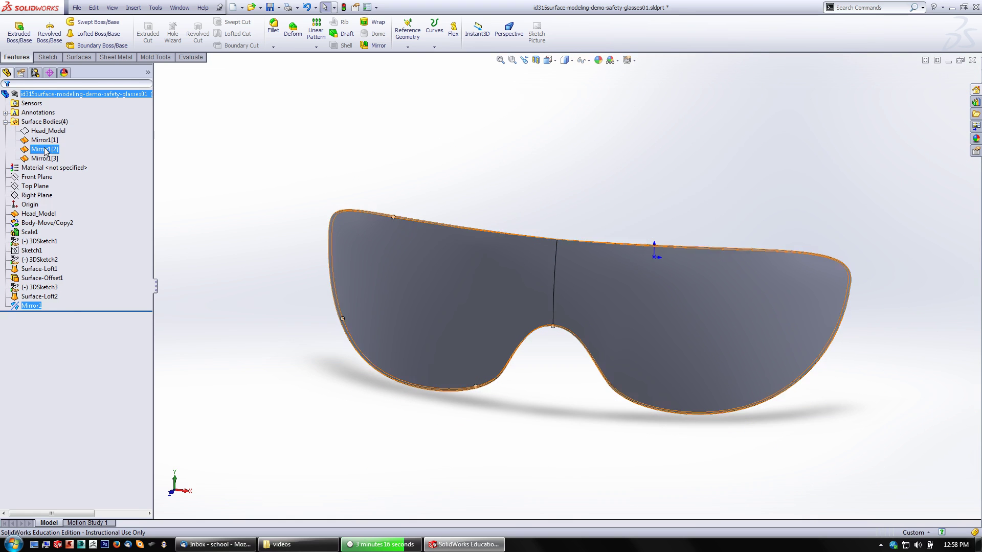
{"action": "left_click", "coordinate": [17, 307]}
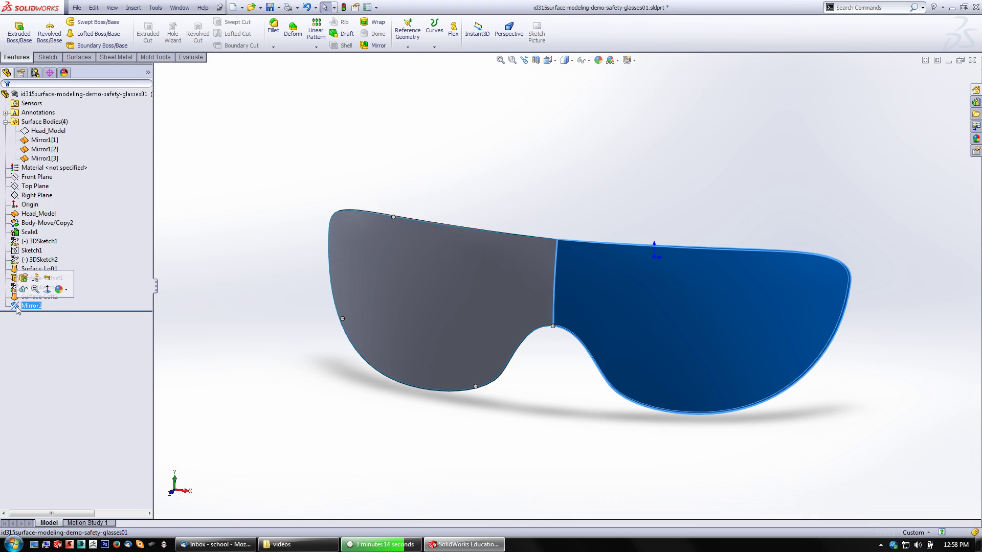
{"action": "left_click", "coordinate": [23, 278]}
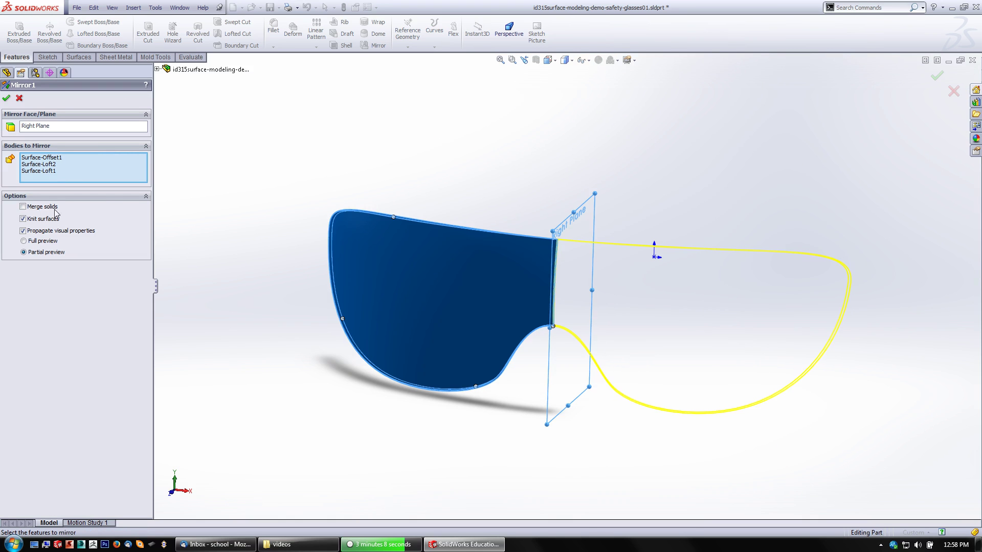
{"action": "left_click", "coordinate": [6, 98]}
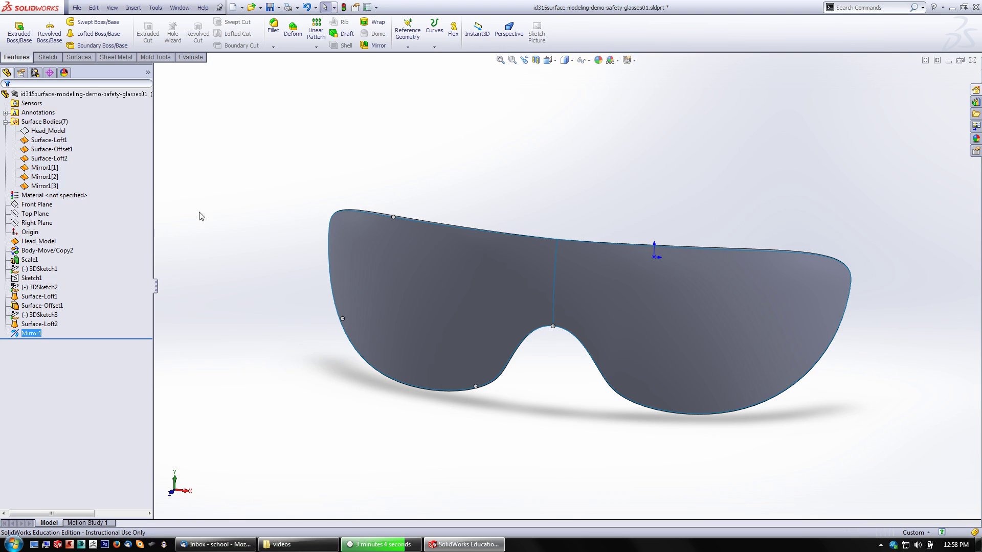
Knit the six lens surface bodies into one solid with Try to form solid and Merge entities
{"action": "left_click", "coordinate": [50, 142]}
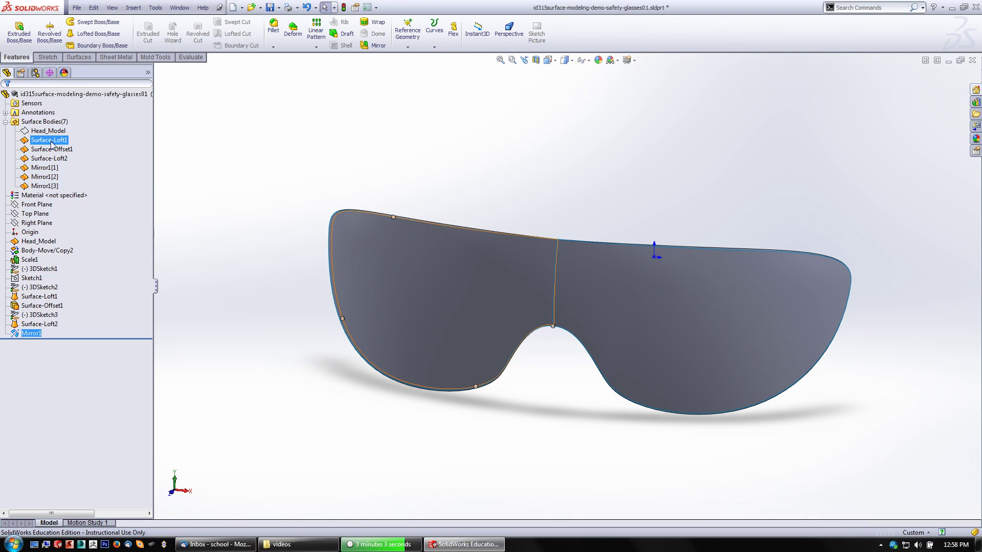
{"action": "left_click", "coordinate": [50, 187], "text": "shift"}
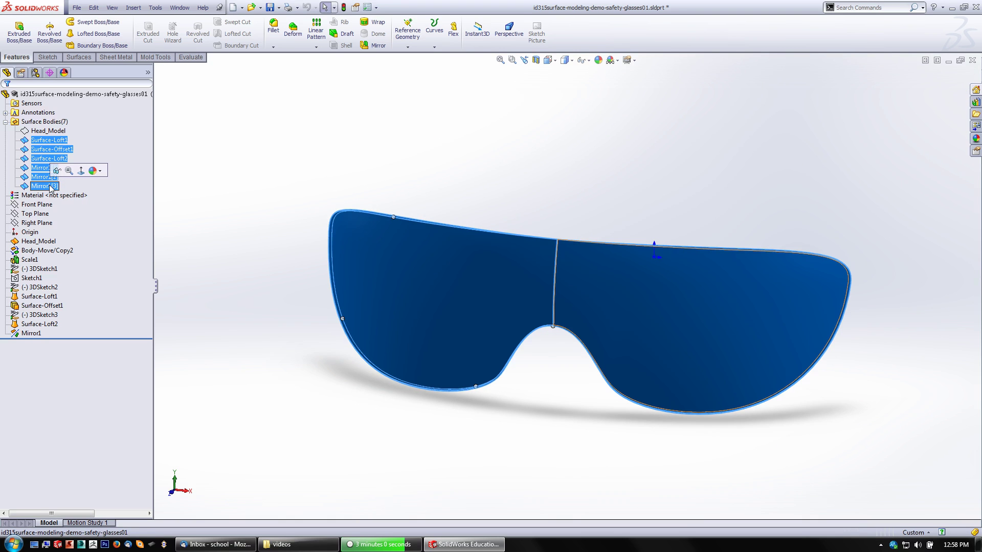
{"action": "left_click", "coordinate": [78, 57]}
{"action": "left_click", "coordinate": [405, 32]}
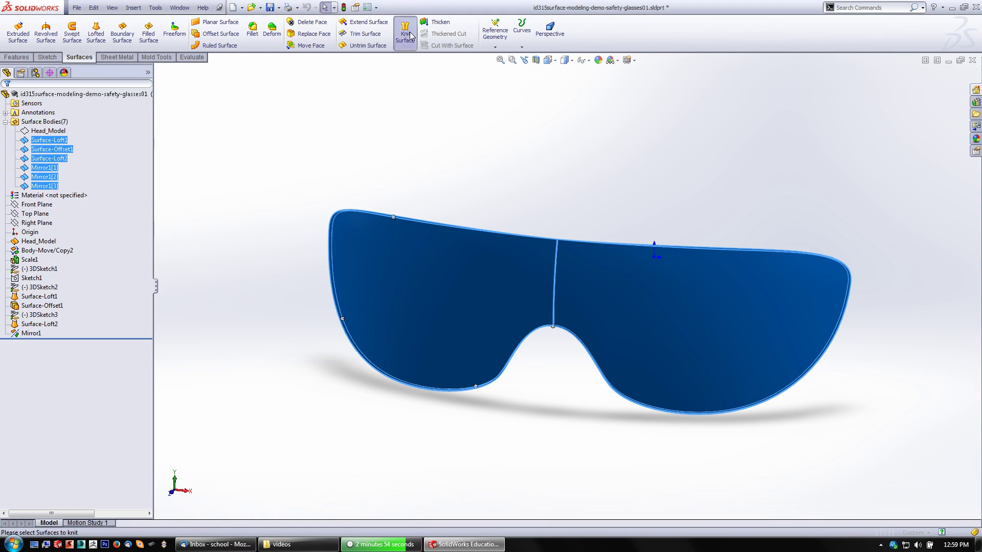
{"action": "left_click", "coordinate": [33, 173]}
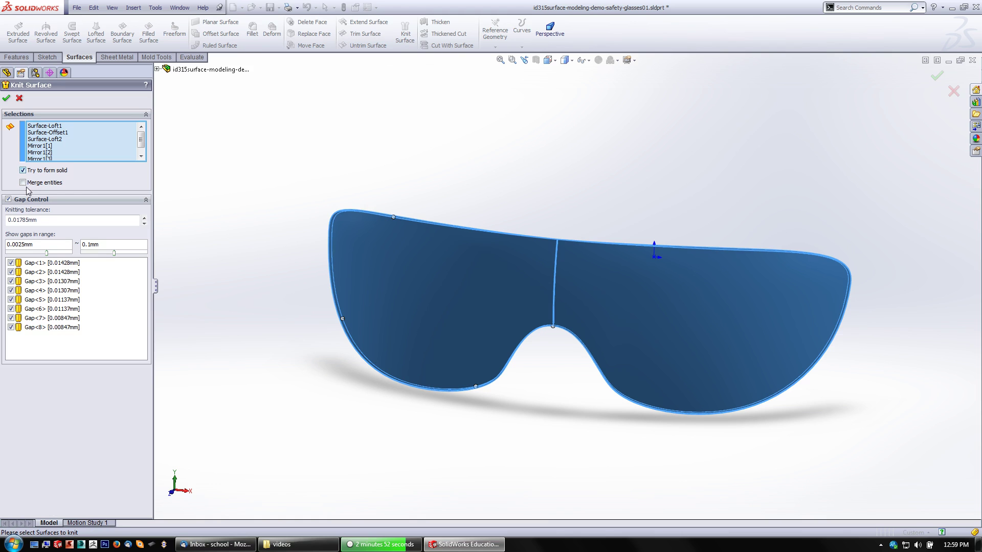
{"action": "left_click", "coordinate": [26, 184]}
{"action": "left_click", "coordinate": [6, 98]}
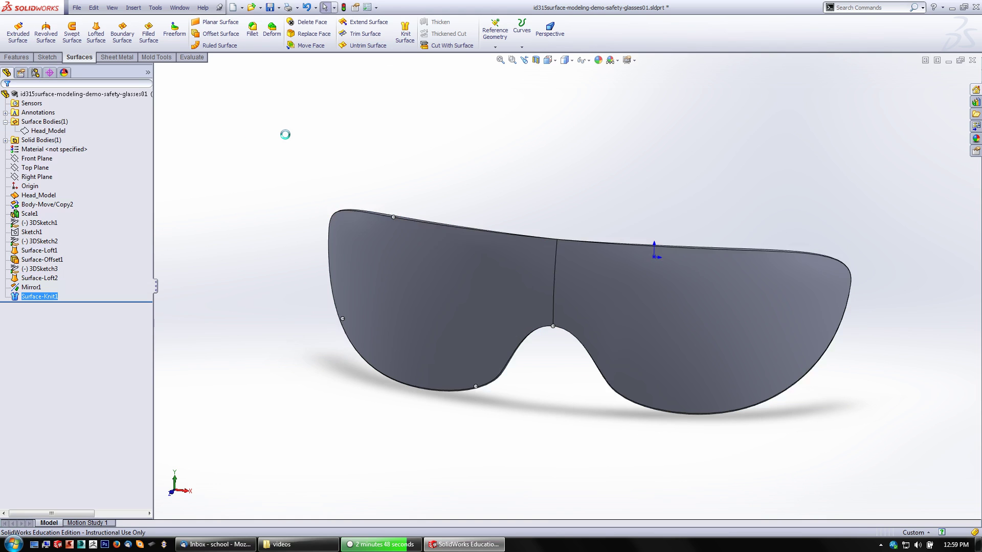
Inspect the knitted lens from several angles, including the Front view, and save the part
{"action": "middle_click_drag", "start_coordinate": [285, 134], "coordinate": [178, 177]}
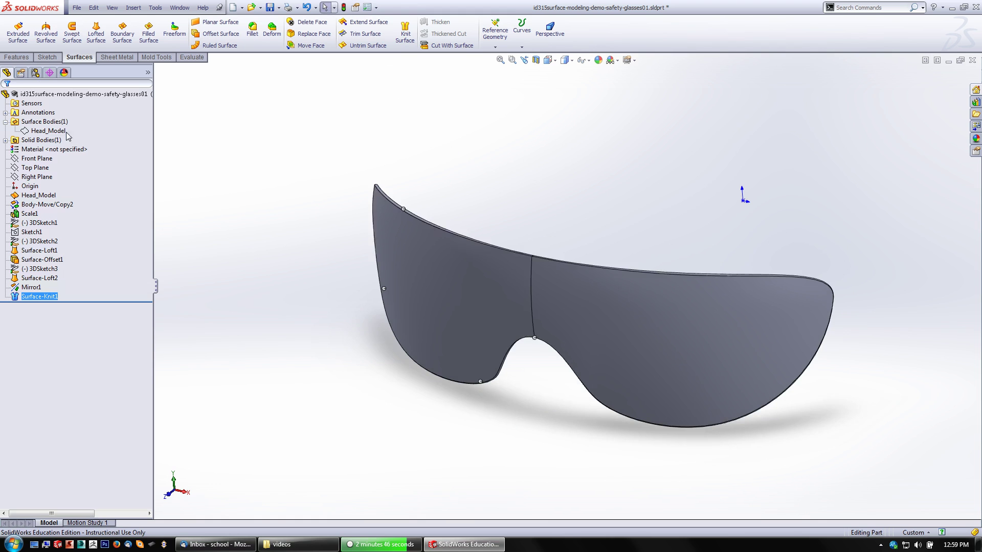
{"action": "middle_click_drag", "start_coordinate": [481, 245], "coordinate": [571, 289]}
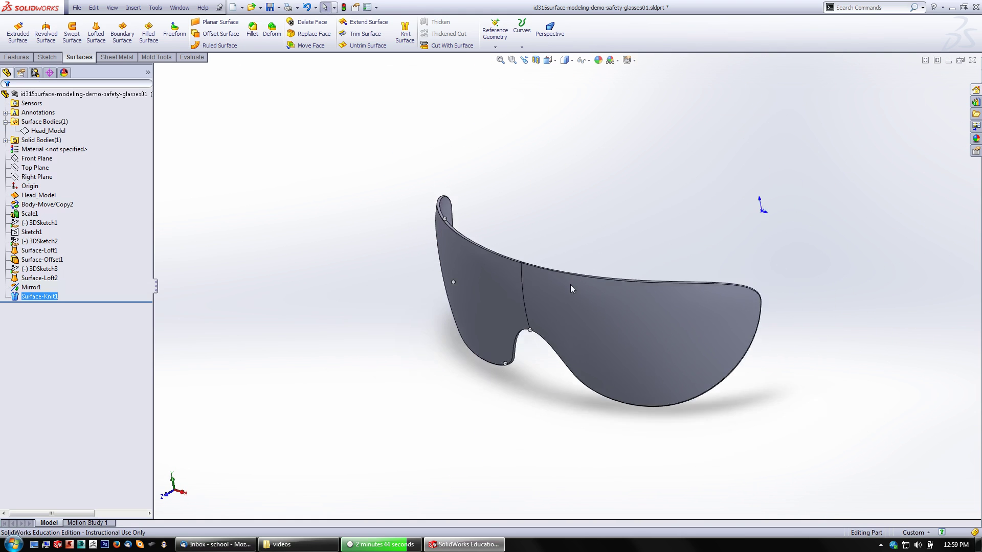
{"action": "scroll", "coordinate": [571, 284], "scroll_direction": "down", "scroll_amount": 5}
{"action": "middle_click_drag", "start_coordinate": [563, 226], "coordinate": [430, 226]}
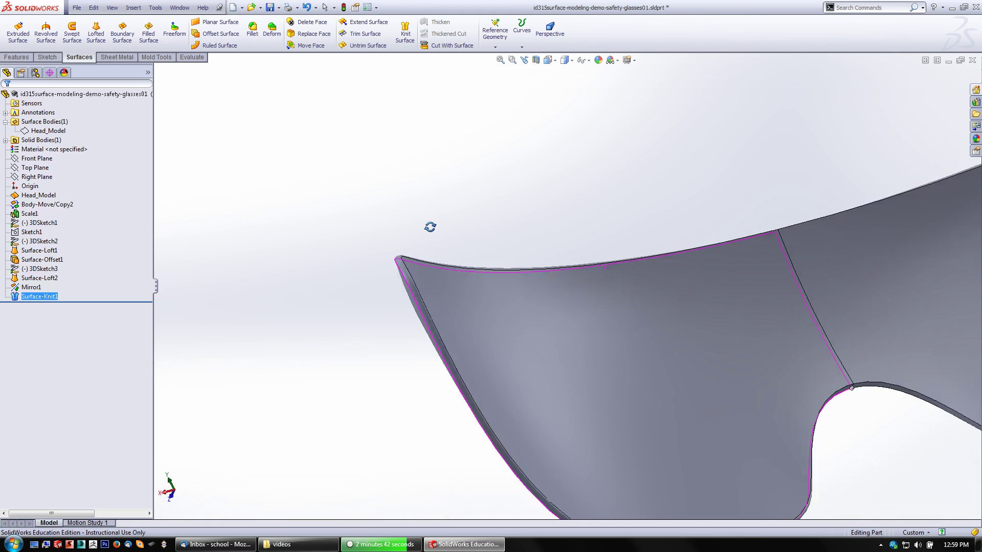
{"action": "key", "text": "ctrl+1"}
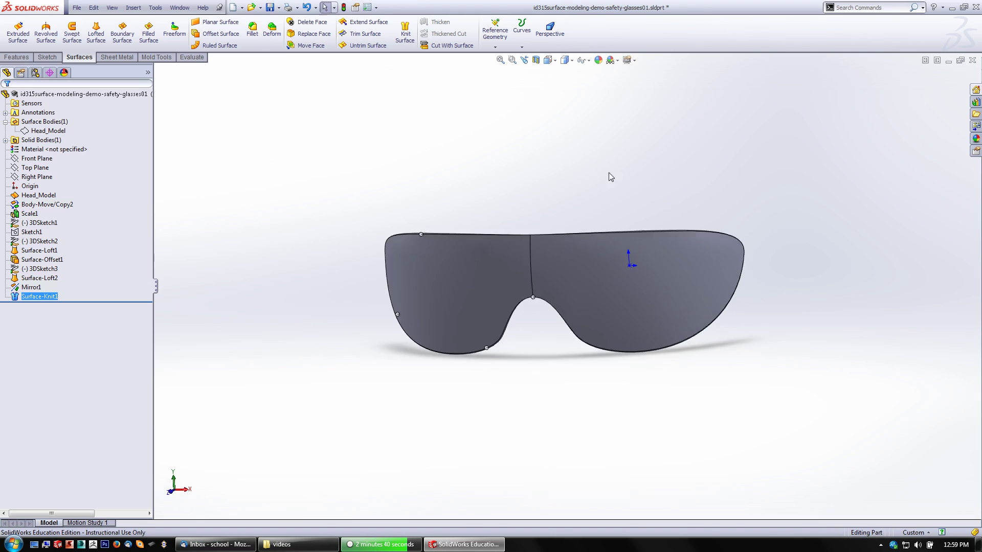
{"action": "middle_click_drag", "start_coordinate": [610, 176], "coordinate": [417, 127]}
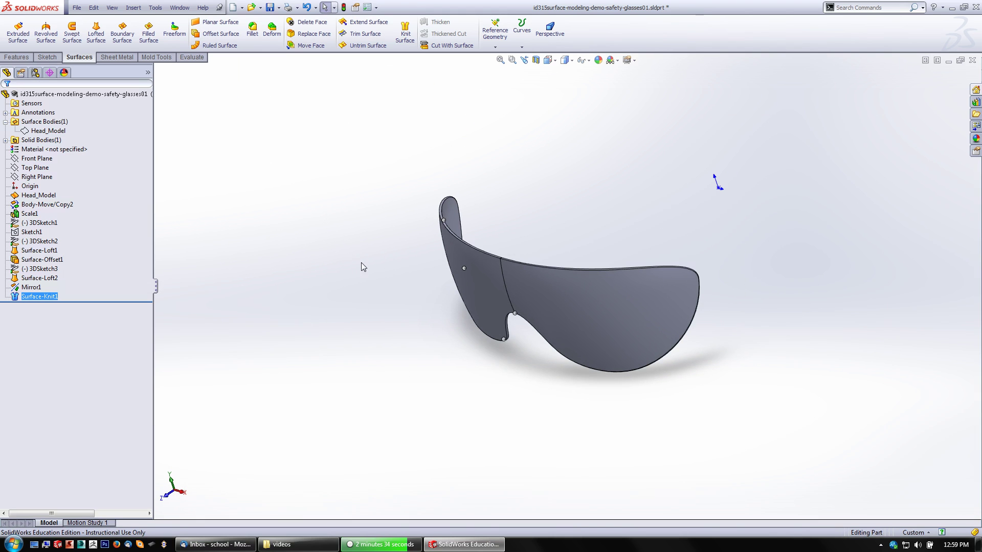
{"action": "left_click", "coordinate": [269, 8]}
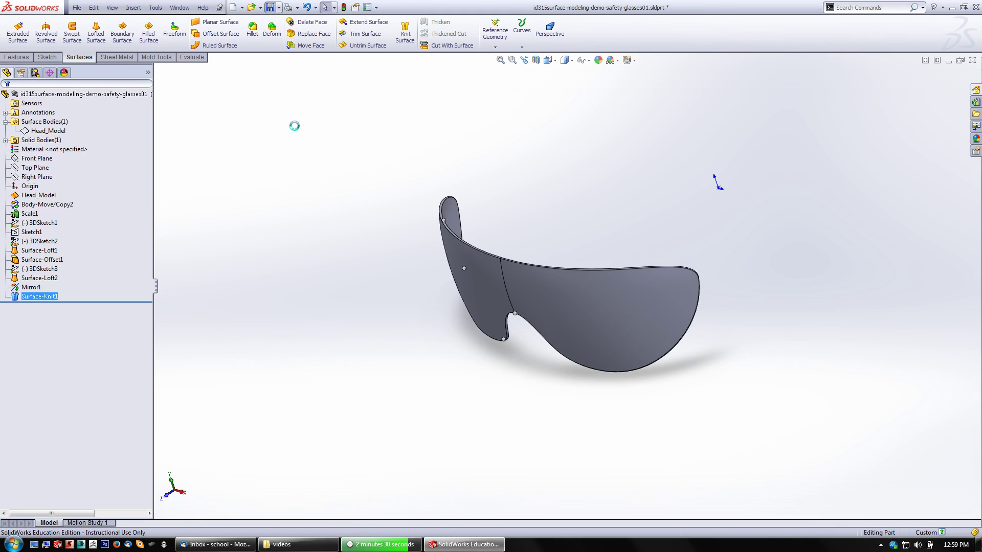